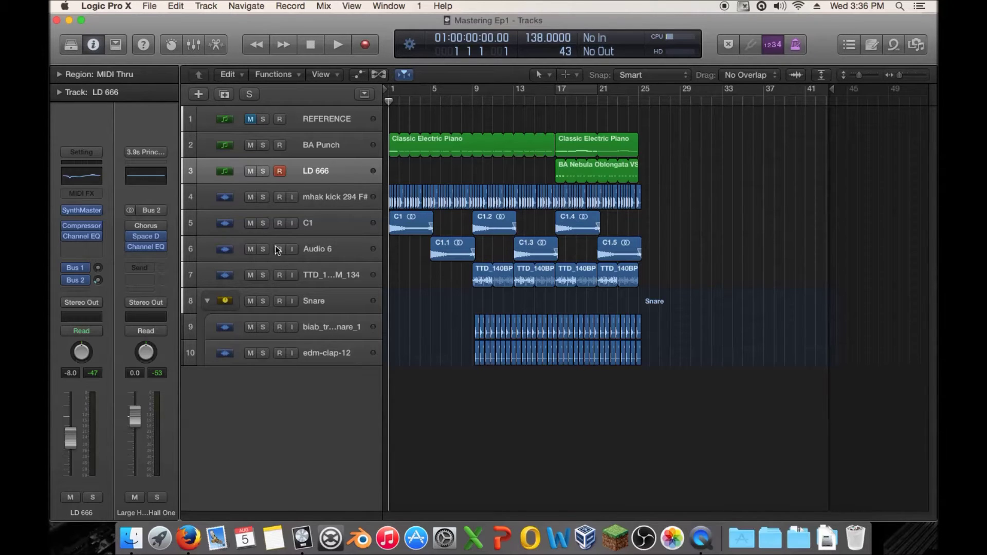
Inspect the REFERENCE and BA Punch channel strips, and examine the plug-ins and levels of all channels in the mixer
left_click(316, 126)
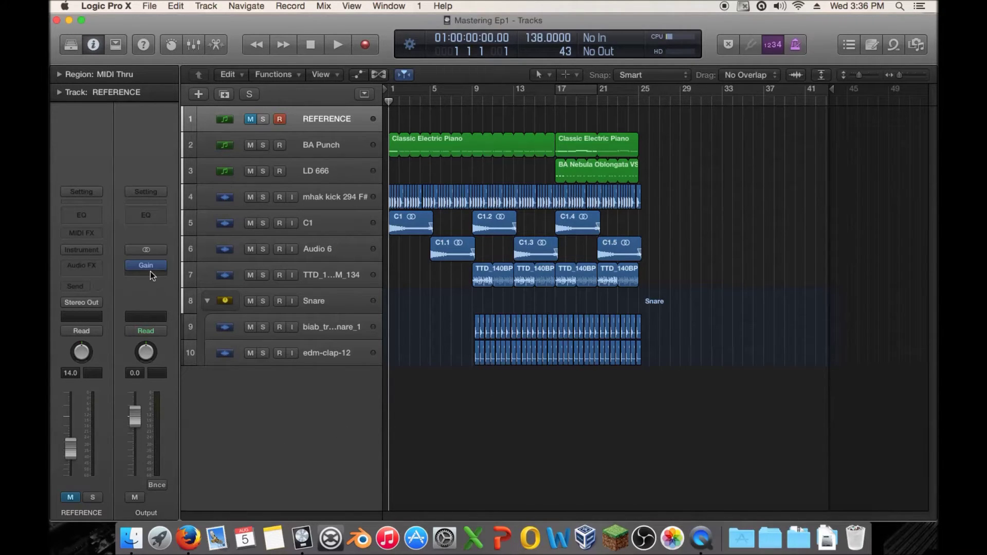
left_click(316, 145)
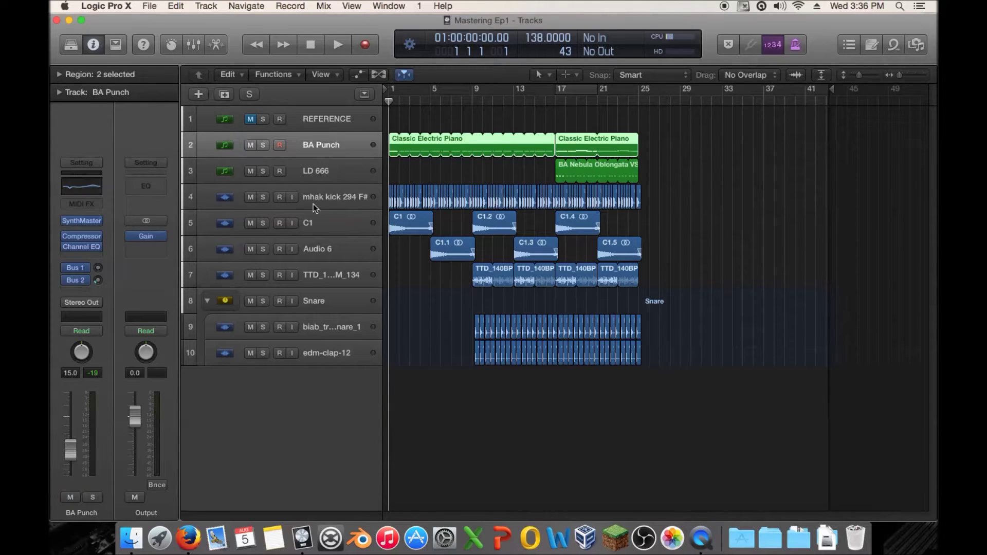
key("x")
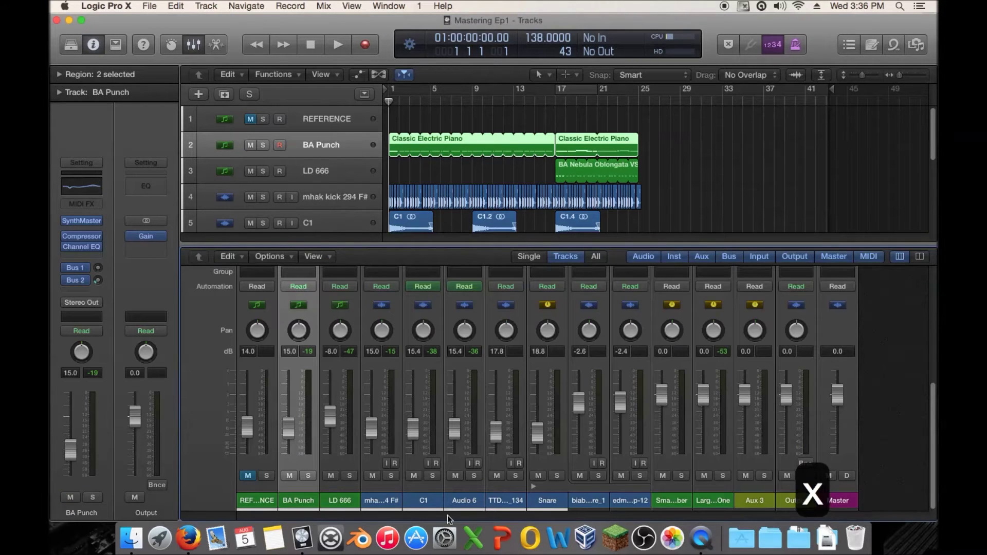
scroll(862, 362, "up", 5)
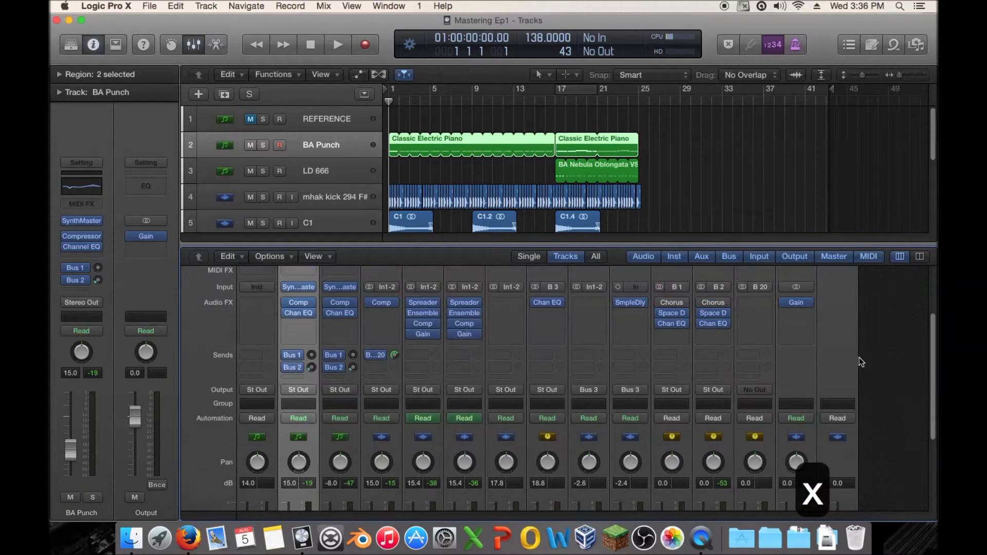
scroll(806, 359, "down", 5)
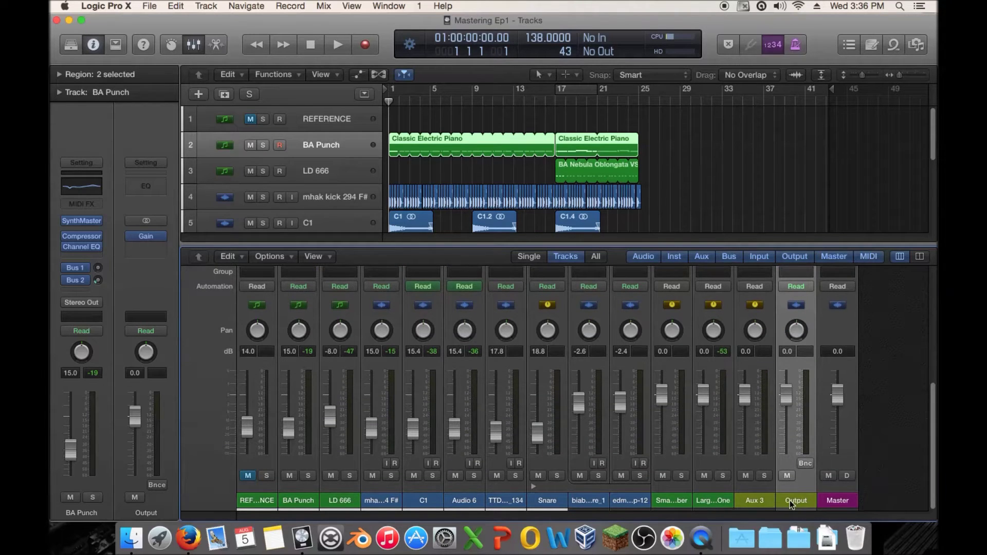
scroll(804, 362, "up", 5)
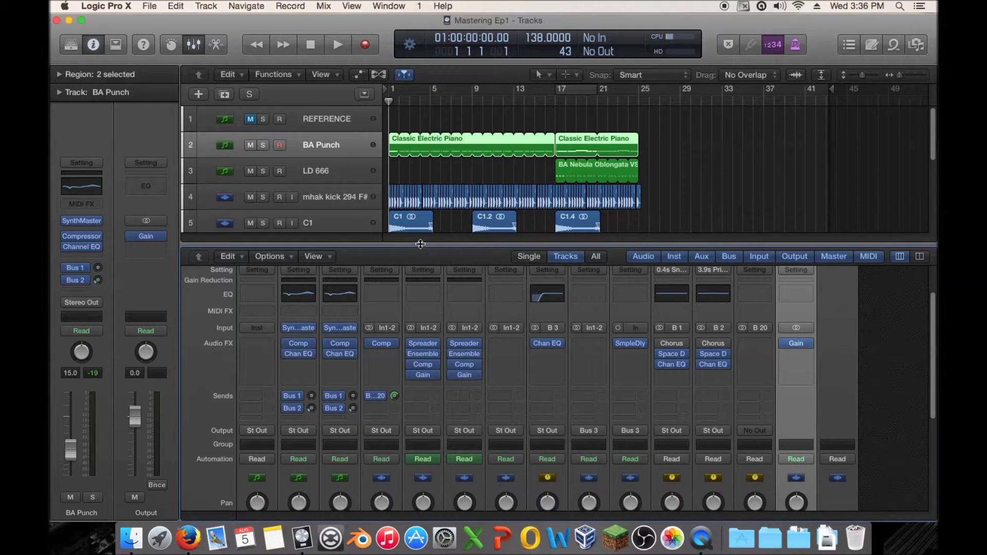
key("x")
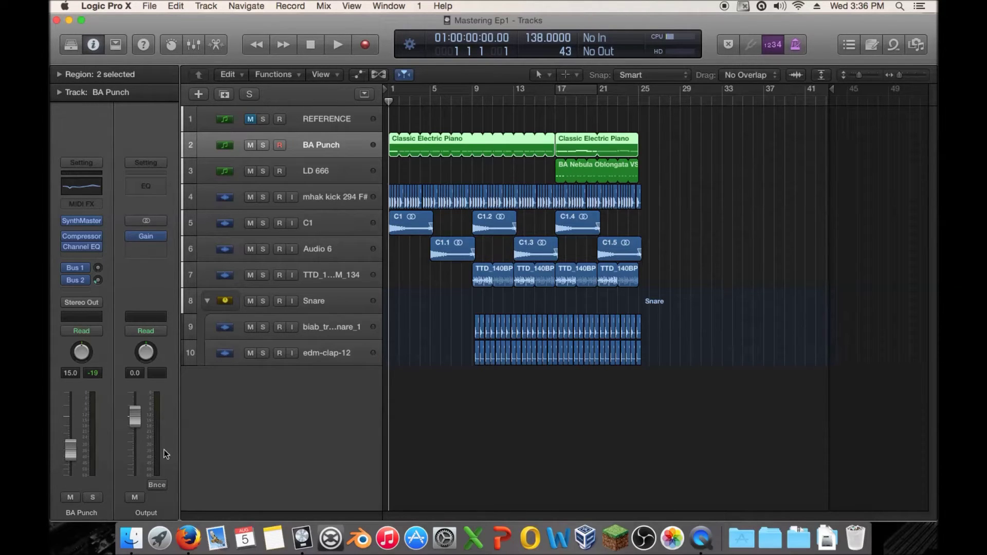
Configure the bounce settings for PCM only, with MP3 turned off and the resolution set to 24 Bit
left_click(157, 486)
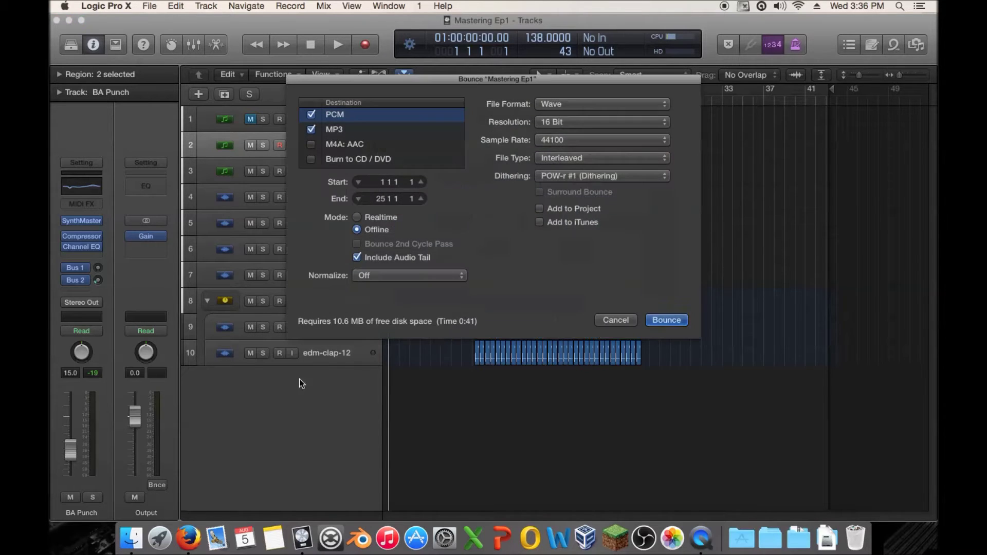
left_click(553, 122)
left_click(555, 131)
left_click_drag(405, 78, 551, 92)
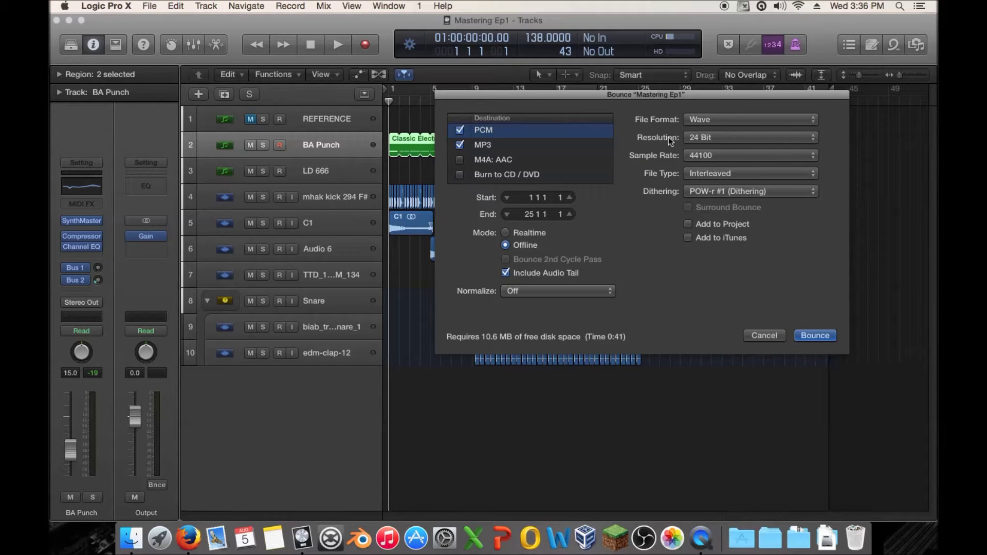
left_click(459, 144)
left_click(491, 132)
left_click_drag(569, 94, 523, 150)
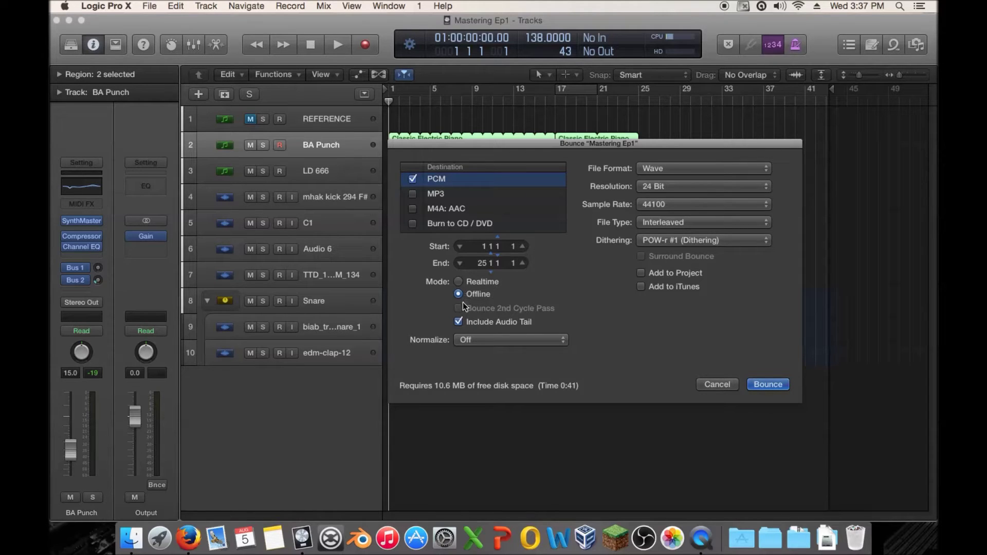
left_click(700, 385)
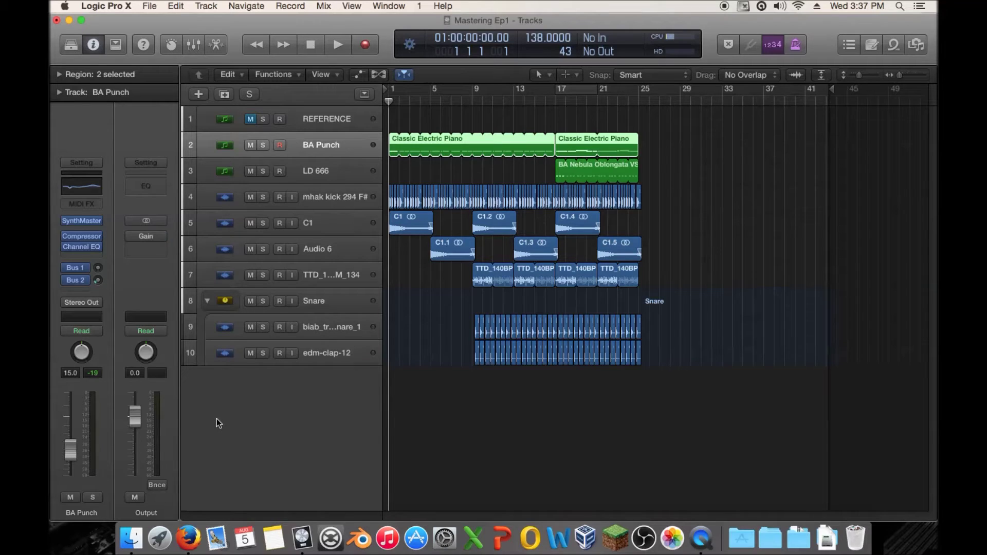
Bounce the project to the Desktop as a file named Mastering Ep1_bounce
key("super+b")
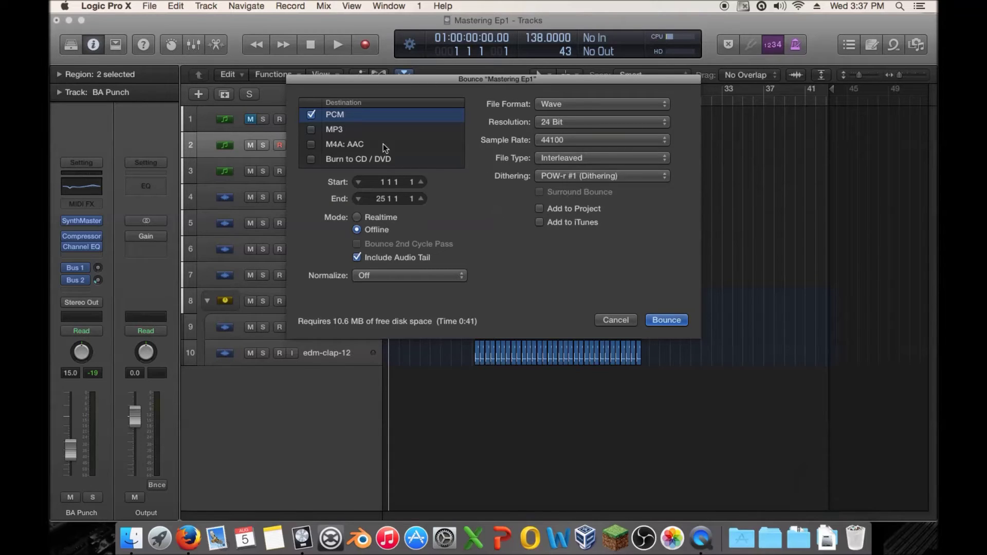
left_click(612, 318)
left_click(505, 48)
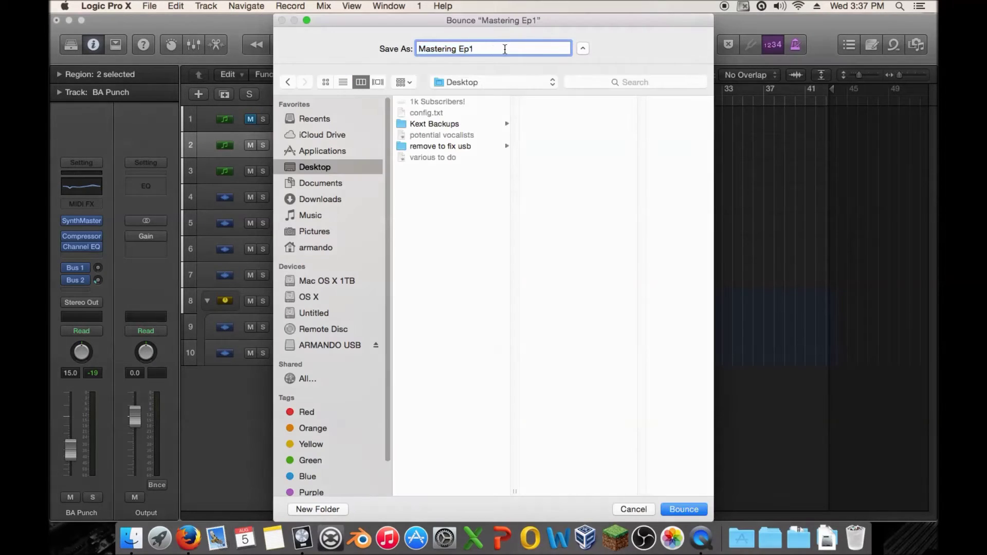
type("_b")
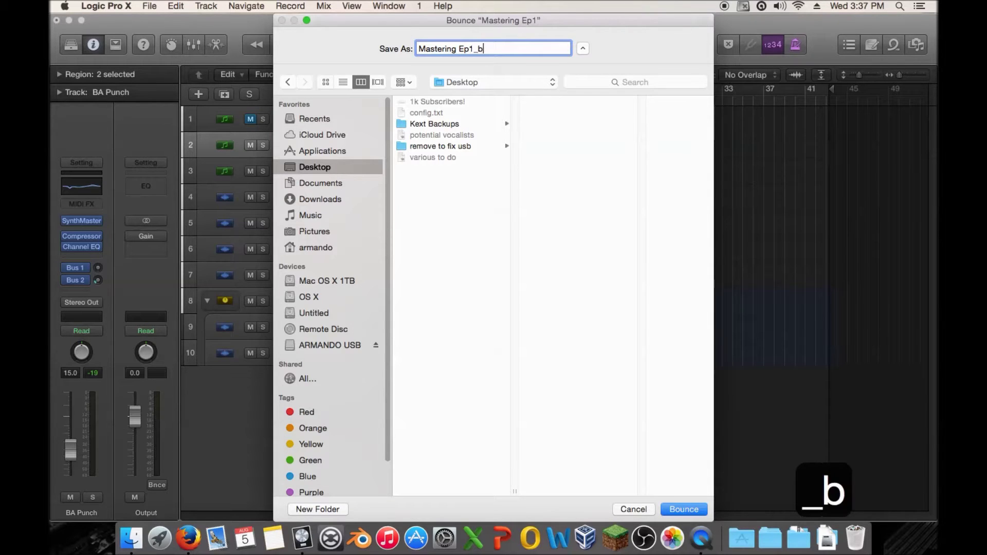
type("ounce")
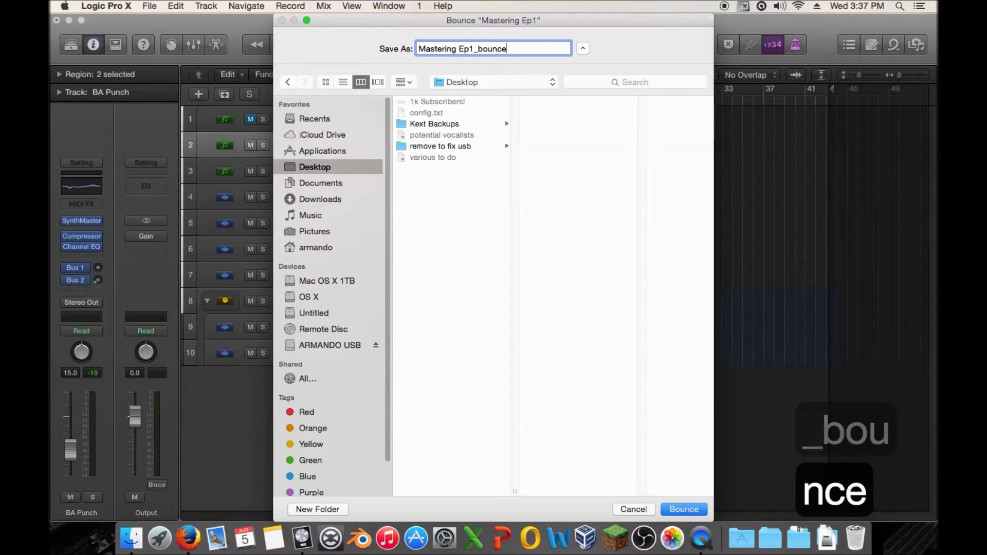
key("Return")
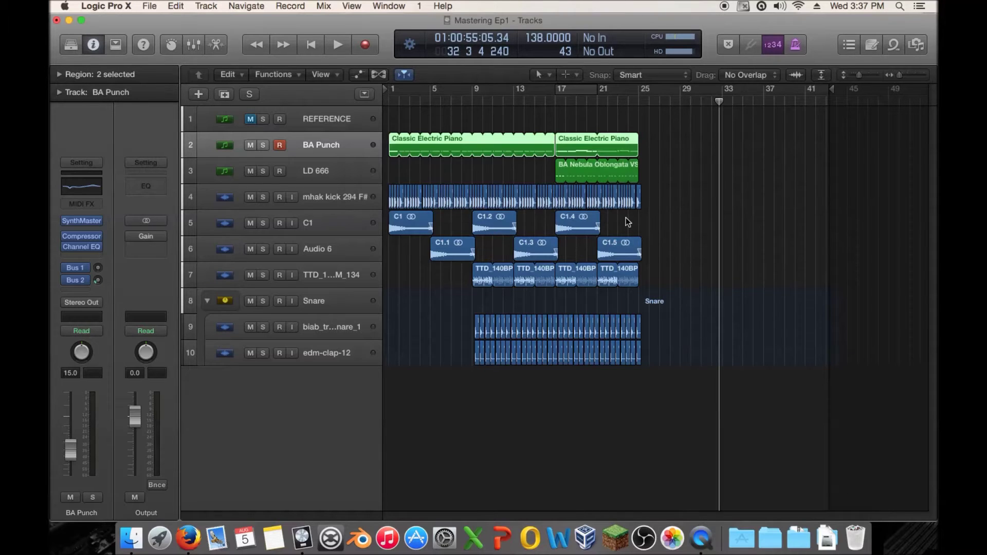
Save the current project and start a new project, closing the current one
left_click(711, 199)
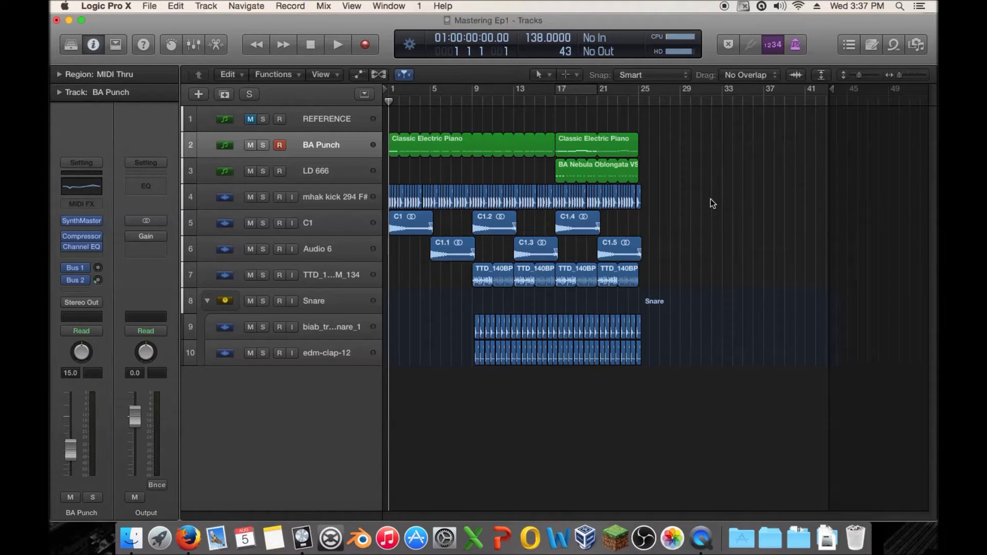
key("super+s")
left_click(152, 5)
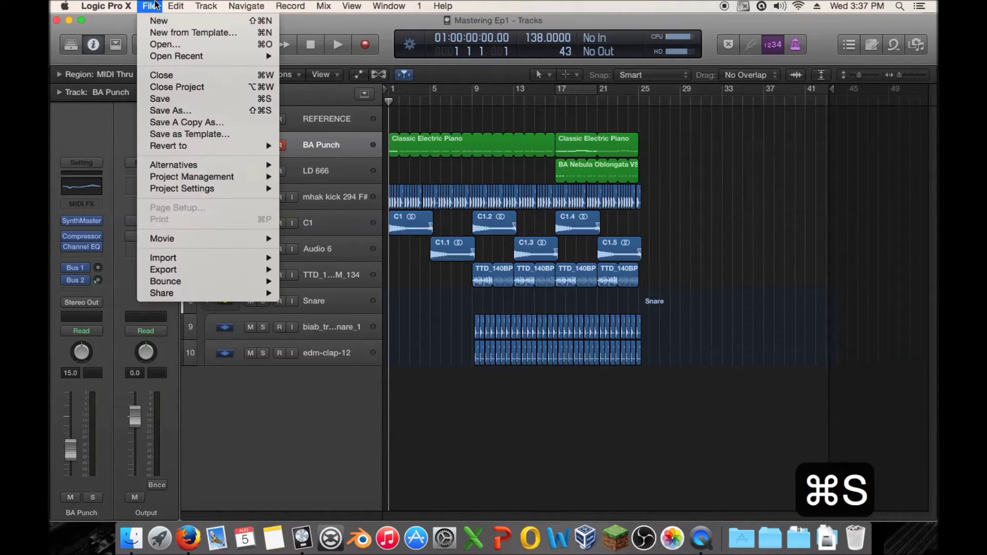
left_click(159, 21)
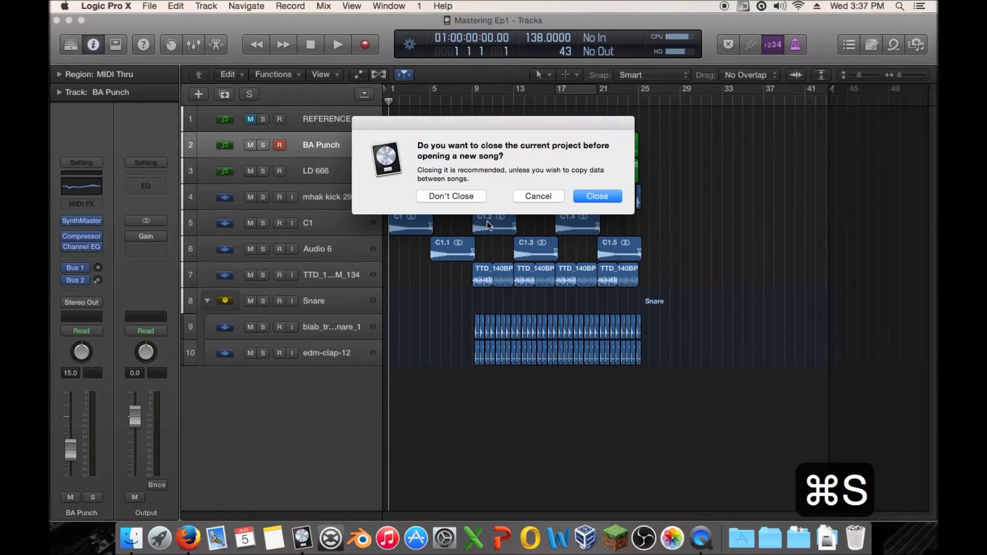
left_click(598, 197)
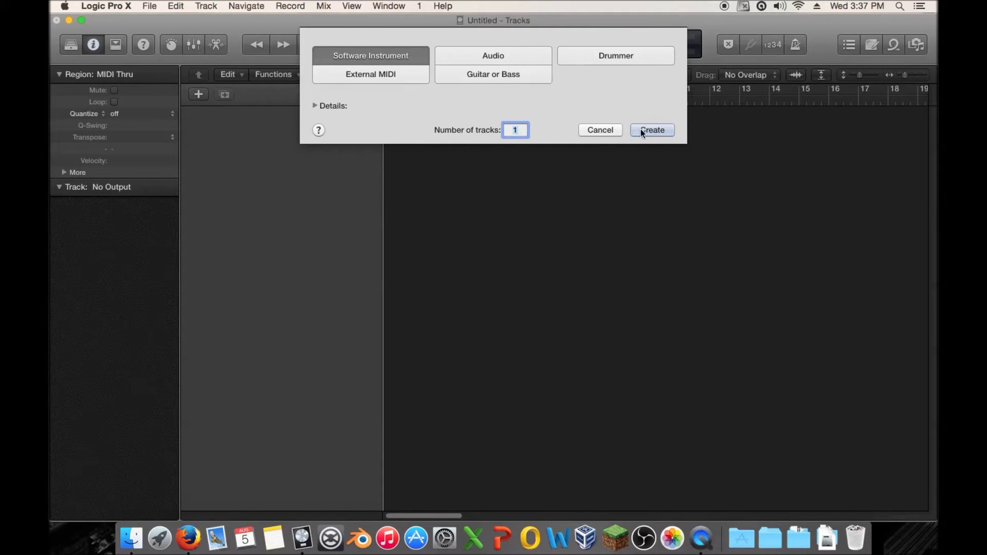
Create one audio track in the new project
left_click(524, 57)
left_click(660, 131)
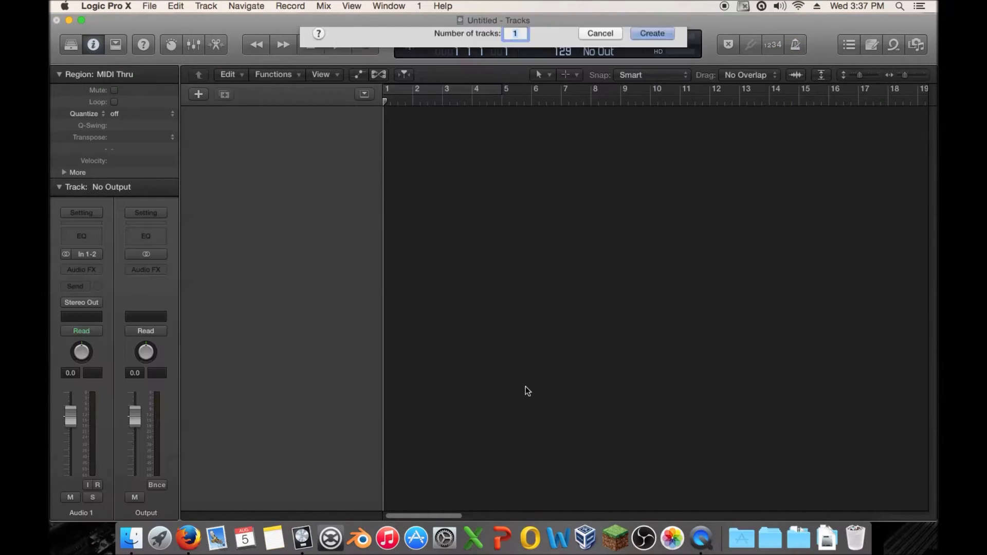
double_click(232, 20)
left_click_drag(497, 348, 777, 375)
double_click(776, 374)
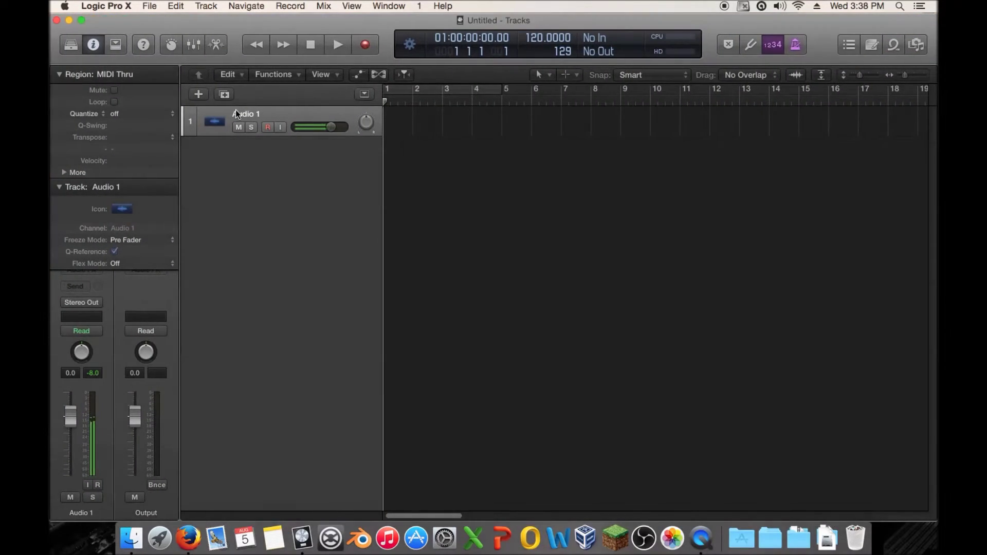
Save the new project under the name Mastering_example
left_click(150, 6)
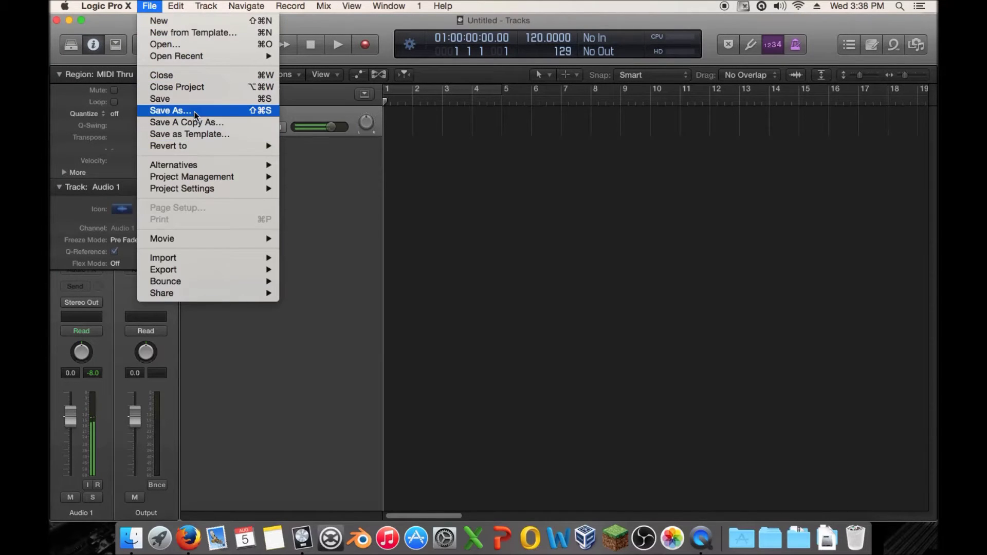
left_click(194, 112)
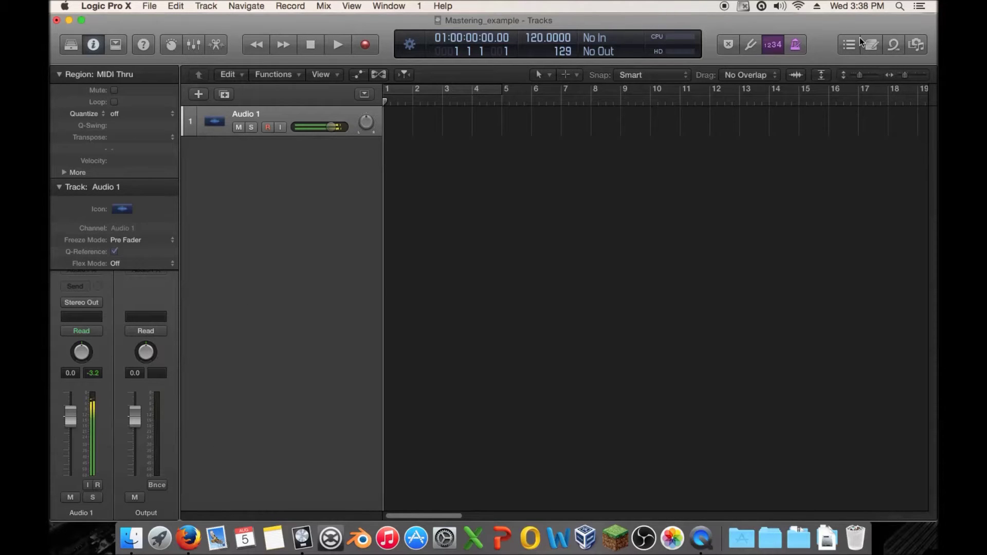
key("super+s")
Add Mastering Ep1_bounce.wav from the desktop to the audio track at bar 1, importing its tempo information
left_click_drag(814, 27, 585, 51)
left_click_drag(909, 354, 156, 161)
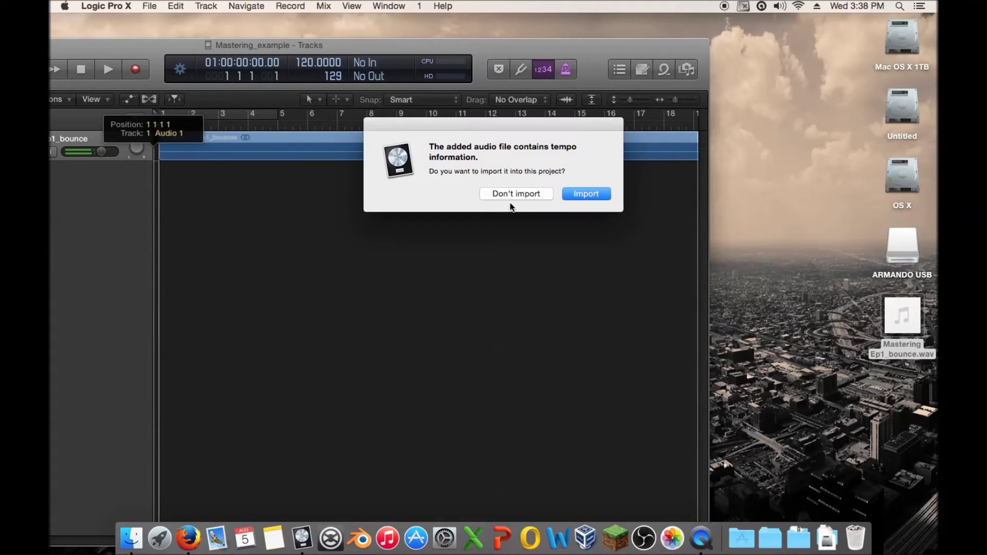
left_click(588, 195)
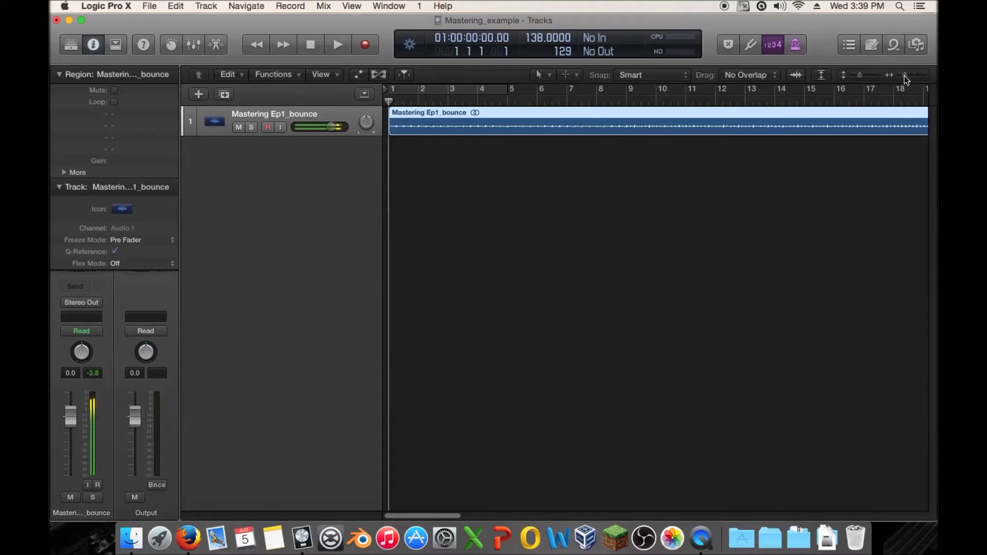
Shorten the project by moving its end marker to just after bar 25, where the bounced audio ends
mouse_move(906, 75)
left_mouse_down()
mouse_move(867, 75)
mouse_move(911, 66)
left_mouse_up()
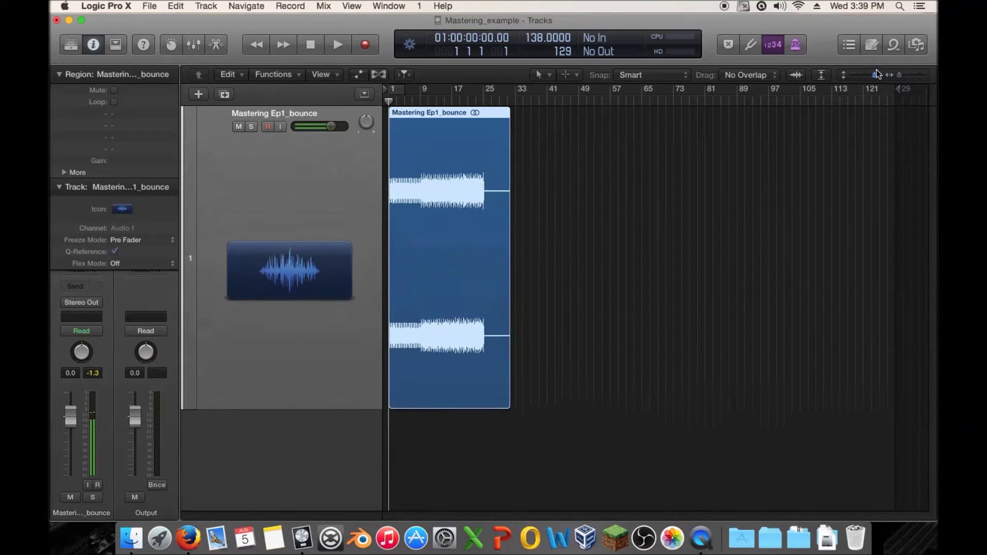
left_click_drag(893, 91, 492, 98)
left_click_drag(899, 75, 900, 74)
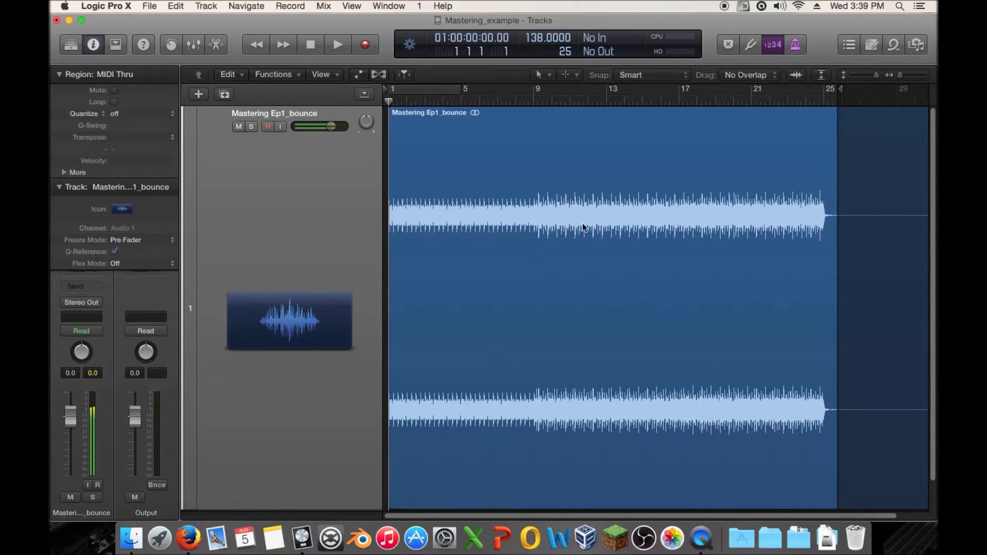
left_click_drag(391, 90, 457, 91)
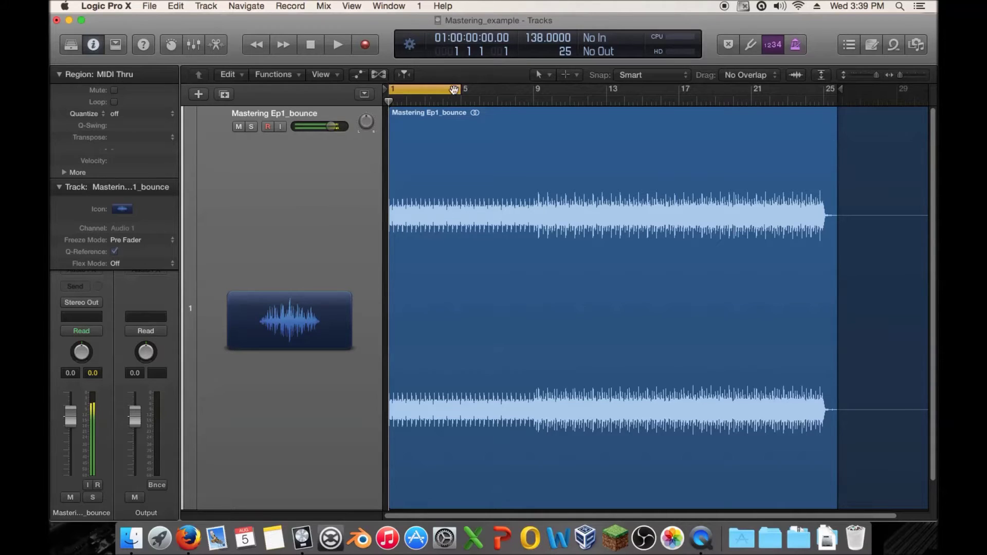
left_click(447, 91)
Collapse the region and track details and insert a stereo Compressor as an audio effect on the Mastering Ep1_bounce track
left_click(59, 75)
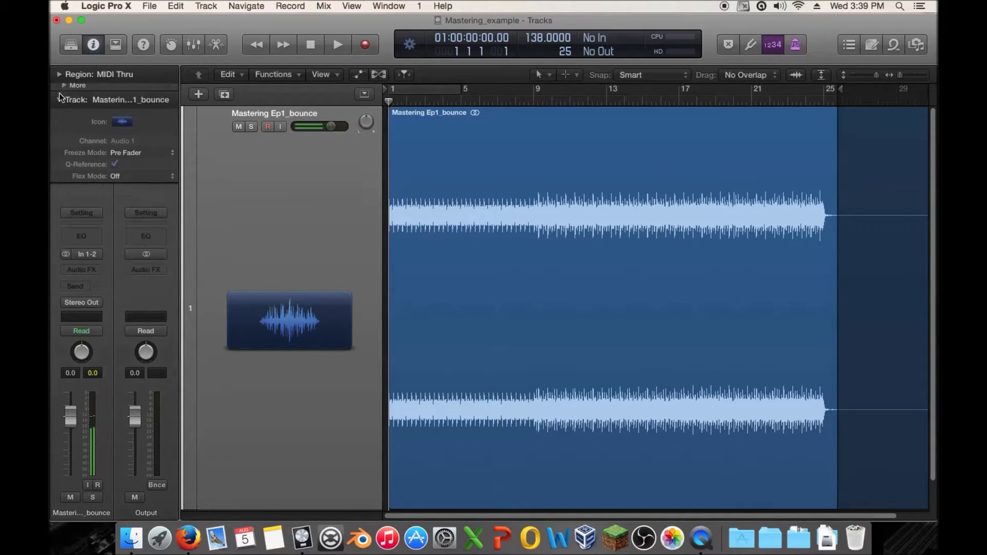
left_click(60, 92)
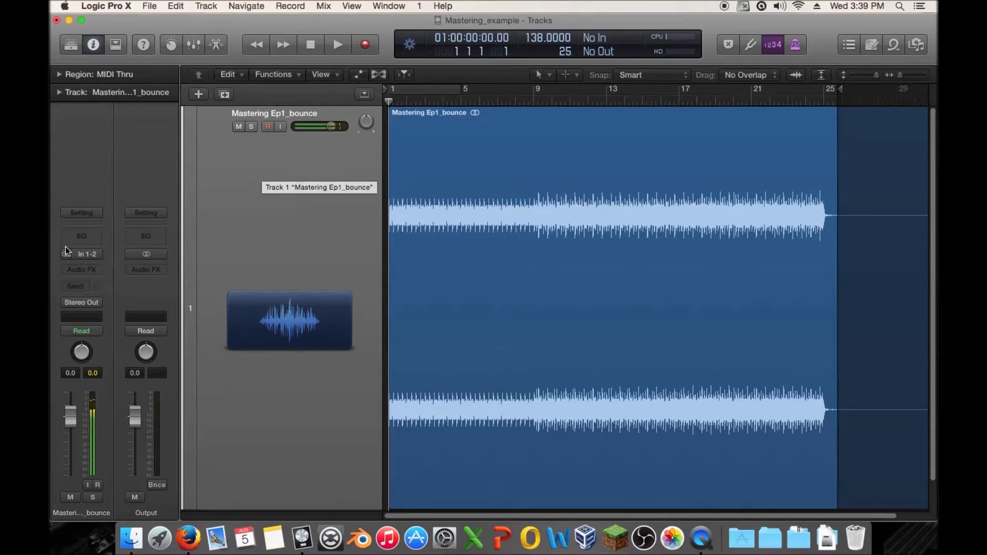
left_click(94, 271)
mouse_move(139, 323)
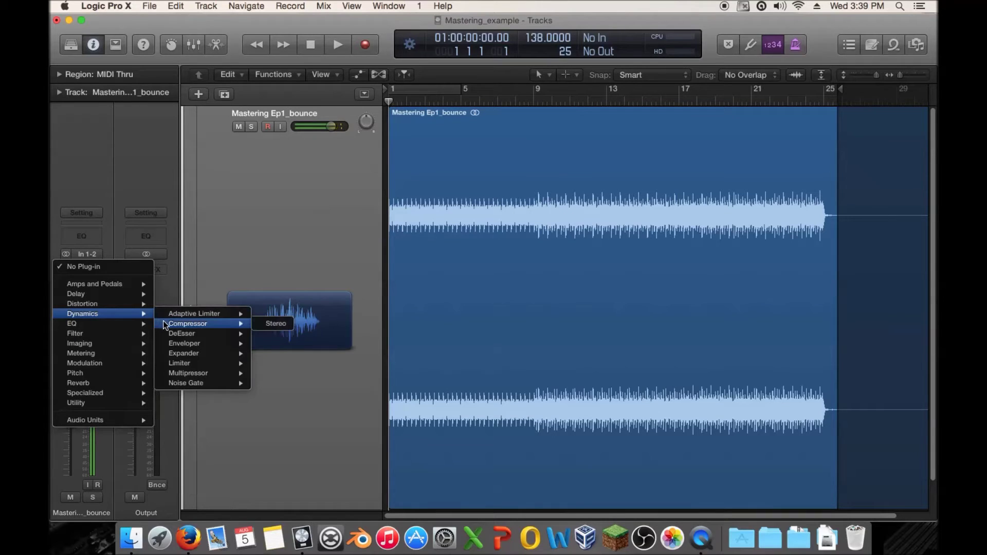
left_click(276, 322)
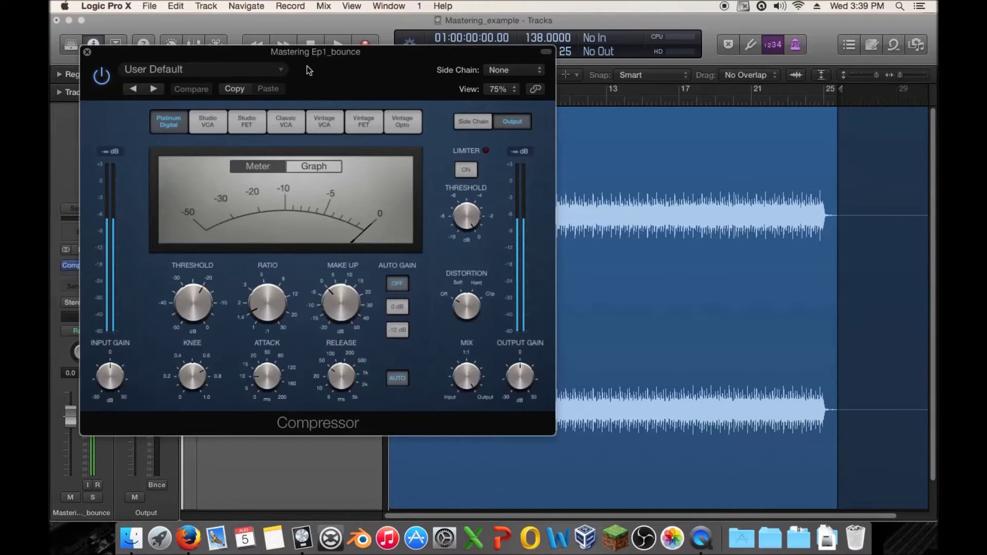
left_click_drag(354, 67, 532, 128)
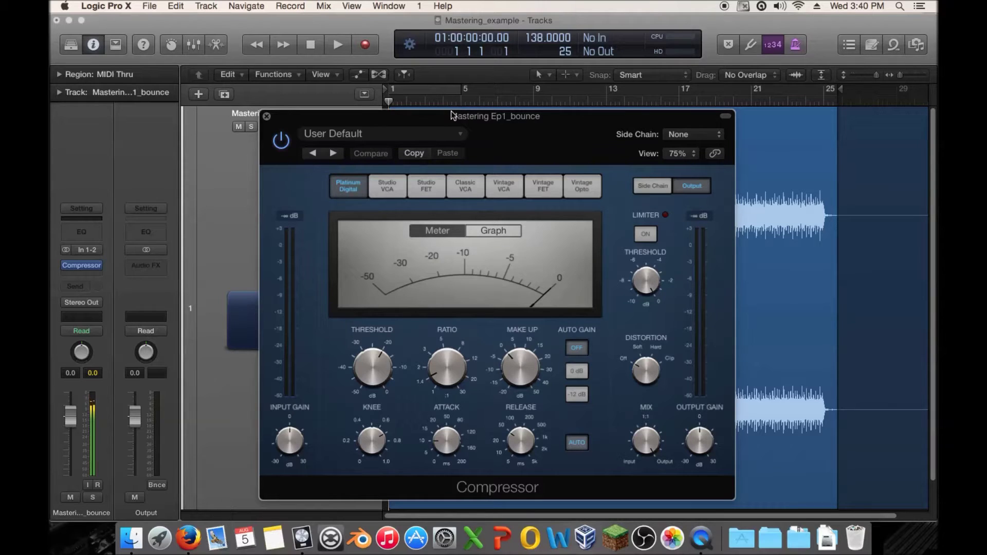
left_click_drag(537, 135, 523, 97)
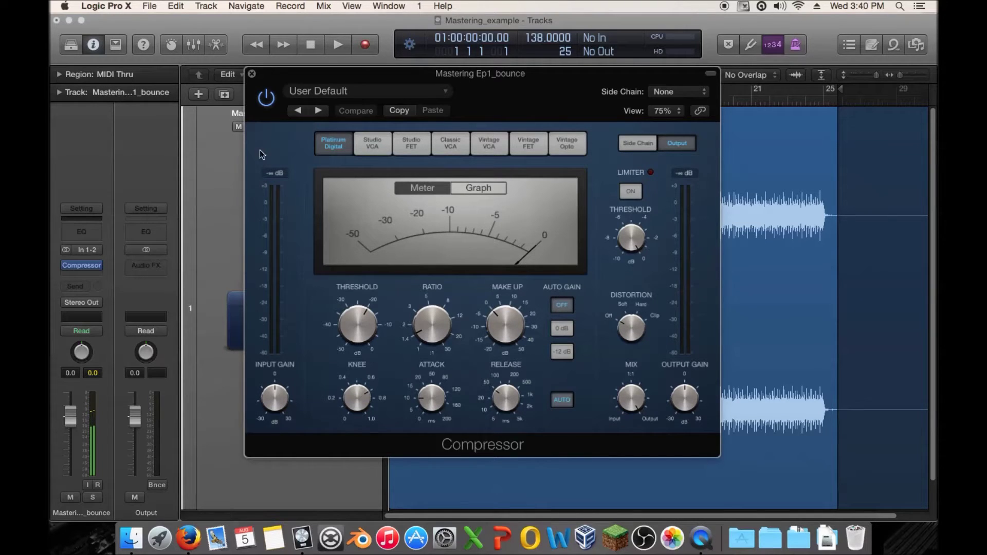
Insert the Limiter No6 Audio Unit from Vladislav Goncharov below the Compressor on the Mastering Ep1_bounce track
left_click(85, 274)
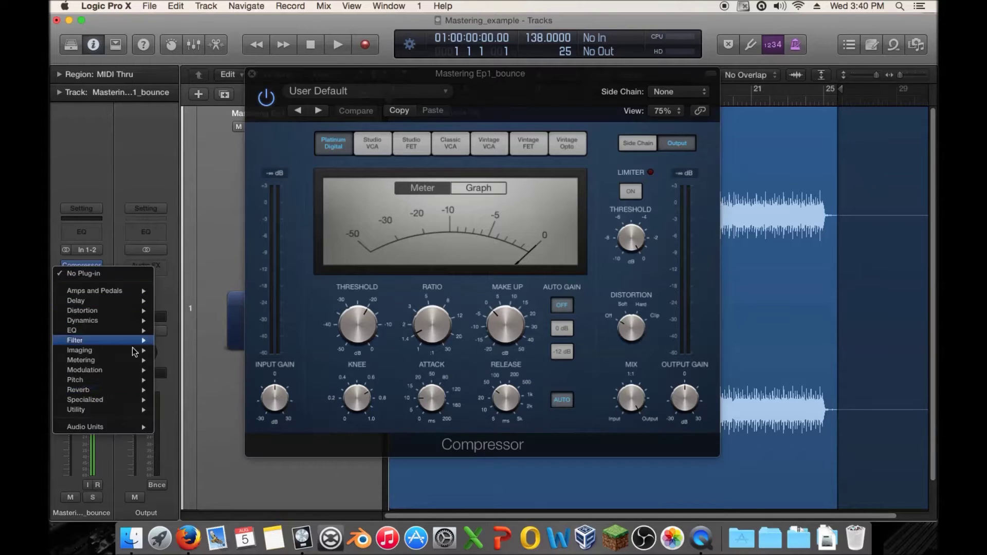
mouse_move(137, 426)
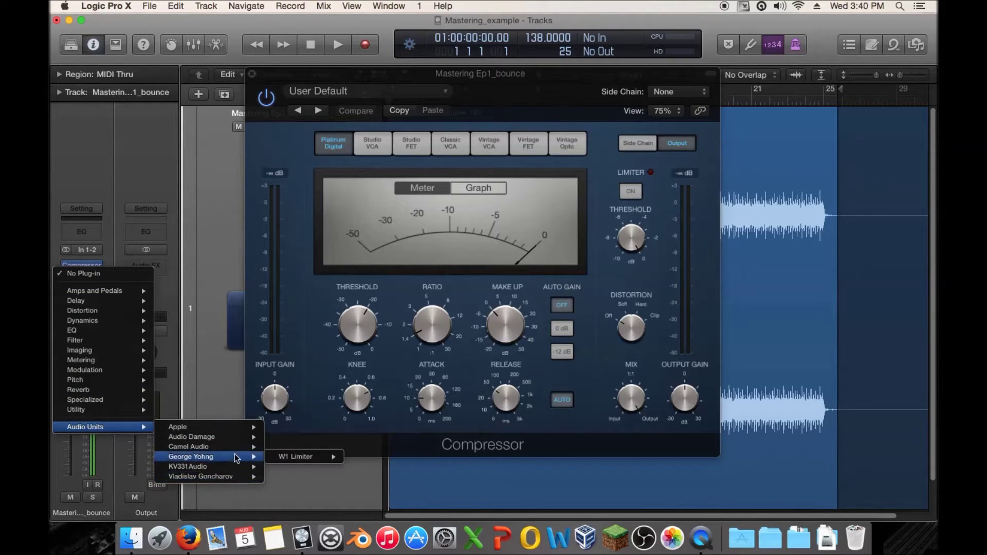
mouse_move(262, 479)
mouse_move(343, 480)
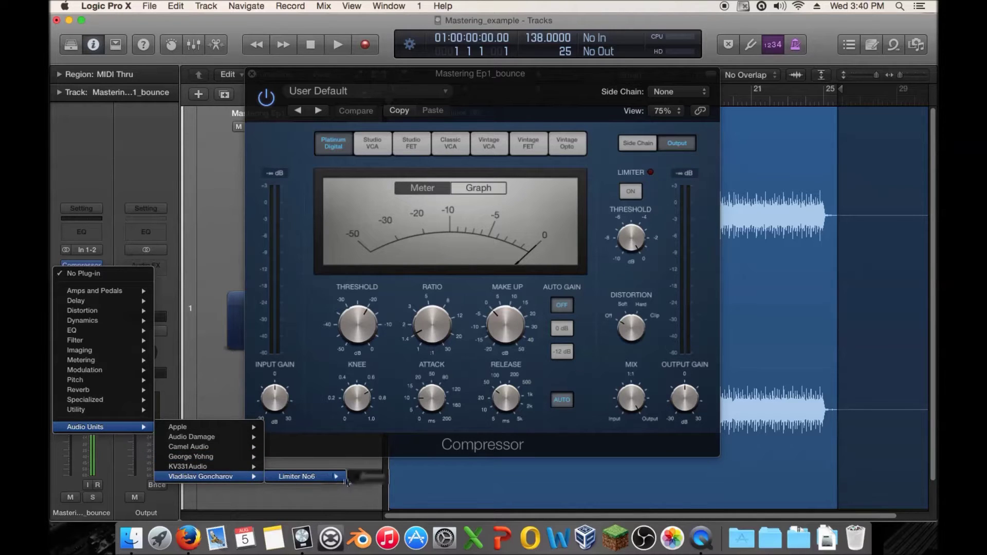
left_click(380, 478)
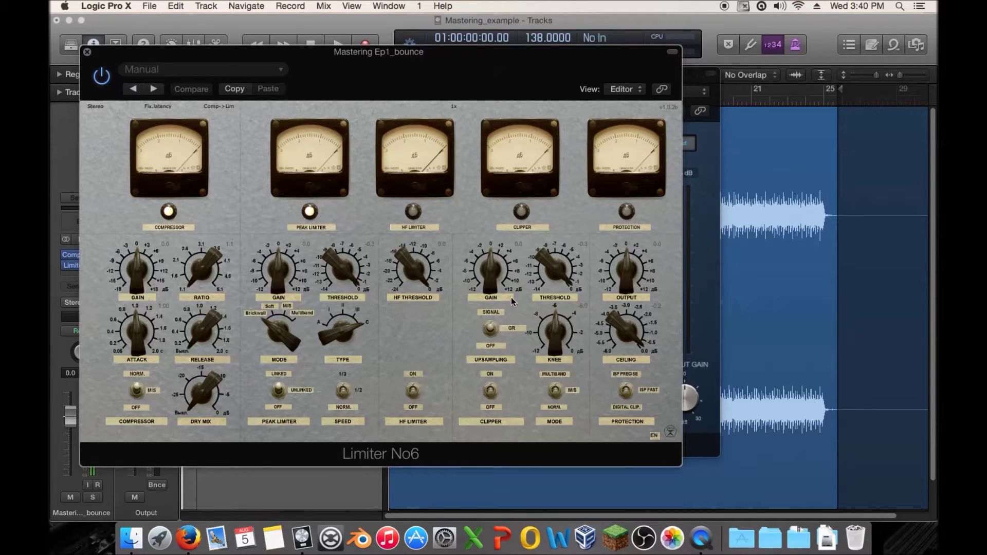
Close Limiter No6 and remove it from the Mastering Ep1_bounce track's audio effects
left_click(88, 50)
left_click(98, 254)
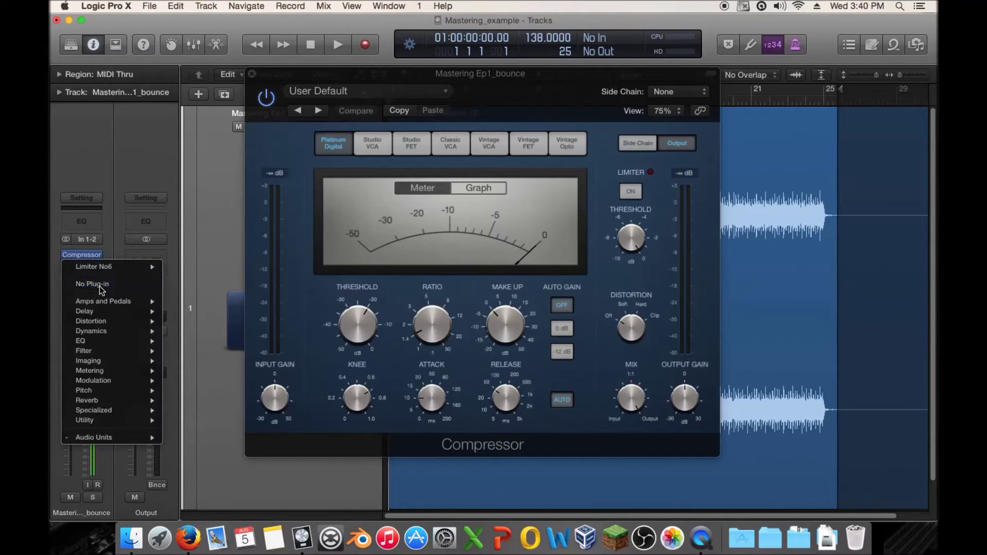
left_click(100, 286)
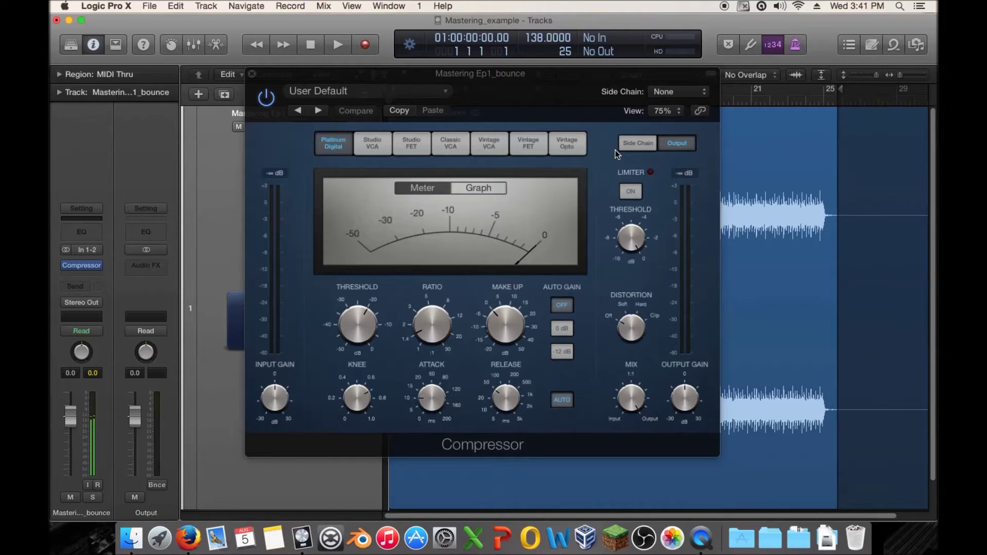
Examine the Compressor's side chain settings, including the Peak detection mode and the side chain source choice
left_click_drag(587, 94, 543, 96)
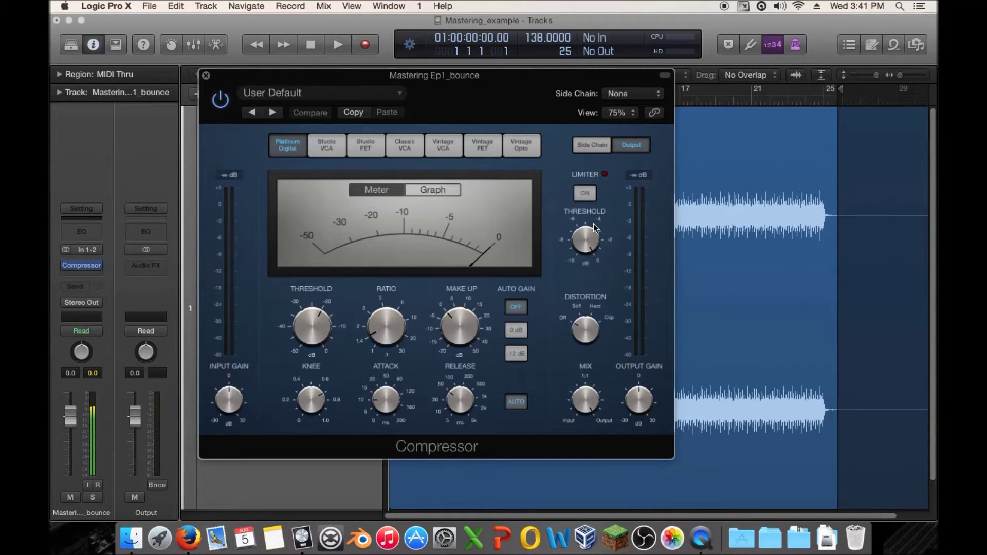
left_click(597, 145)
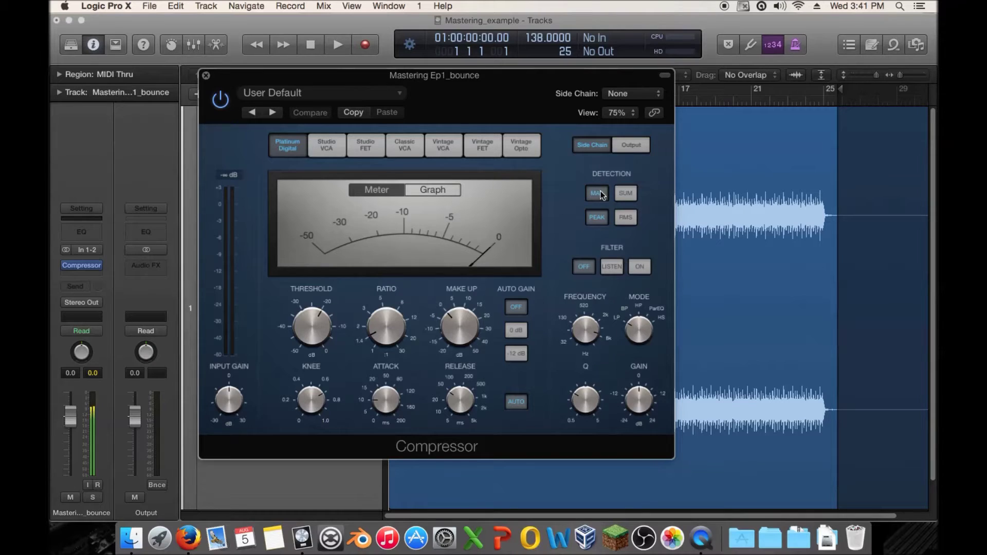
left_click(597, 218)
left_click(637, 95)
left_click(637, 95)
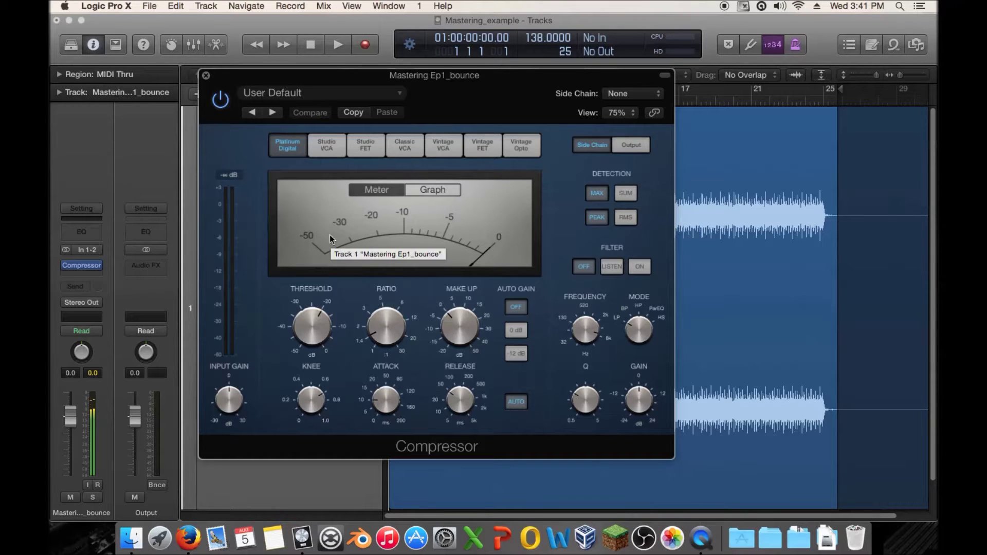
Close the Compressor and inspect the peaks in the opening beats of the bounced waveform up close
left_click(206, 75)
left_click_drag(900, 73, 917, 76)
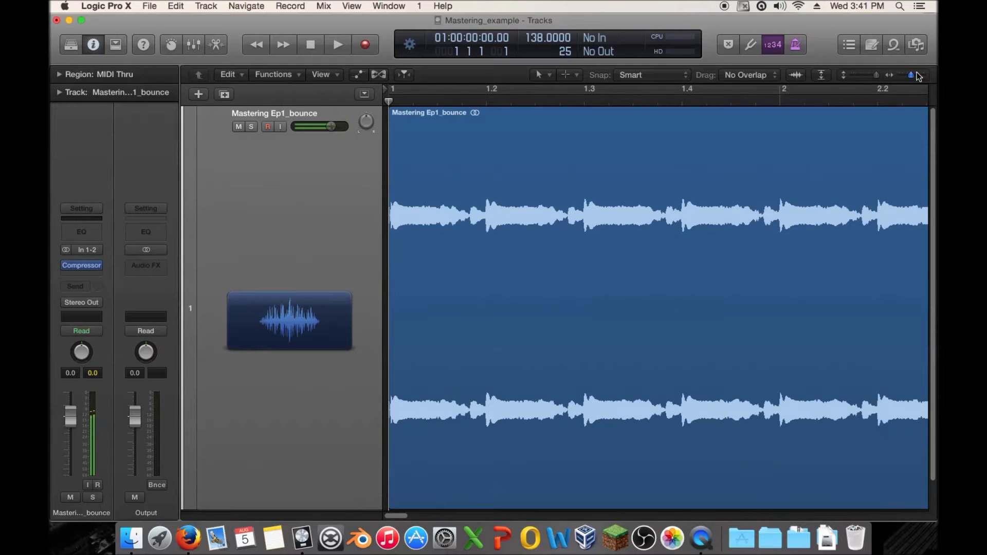
left_click_drag(911, 76, 917, 76)
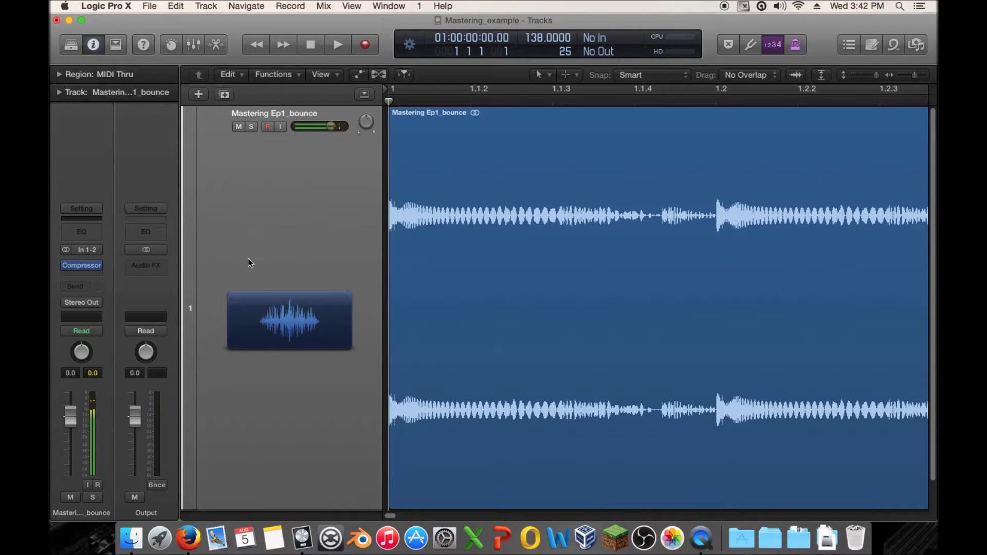
Reopen the Compressor and show its side chain settings together with the graph display
left_click(82, 265)
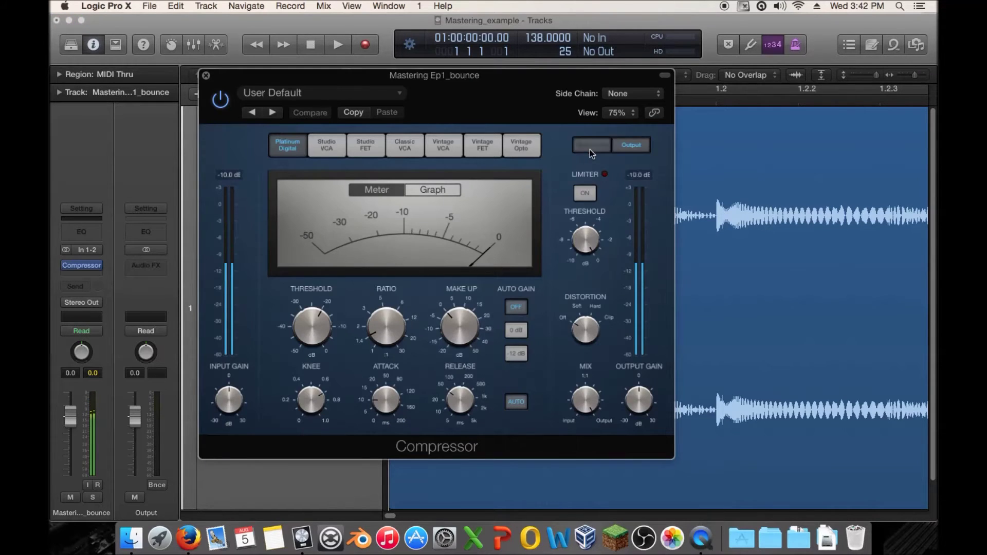
left_click(590, 149)
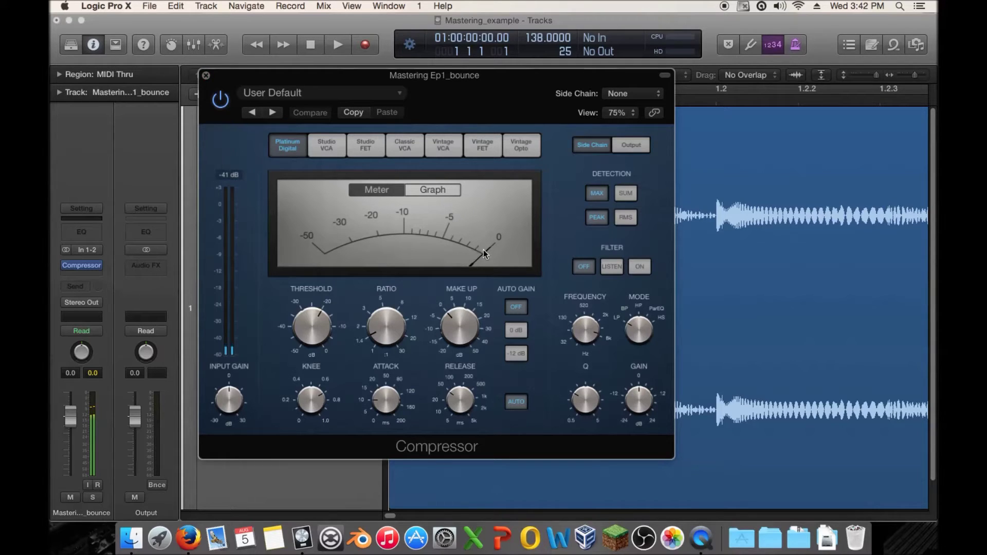
left_click(430, 190)
Reduce the Compressor's knee to its minimum, raise the ratio above 8:1 and set the threshold to -16.5 dB
left_click_drag(310, 332, 307, 323)
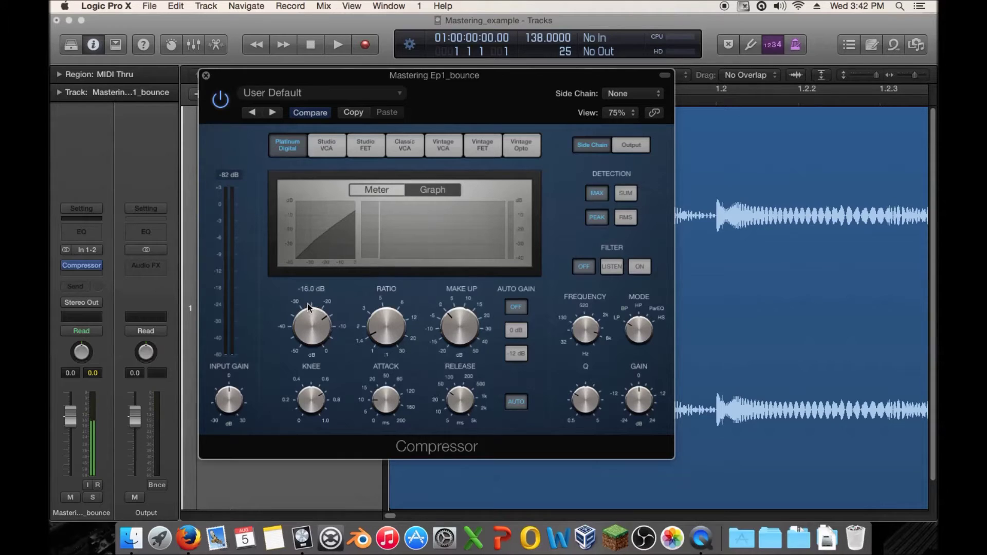
left_click_drag(312, 407, 307, 467)
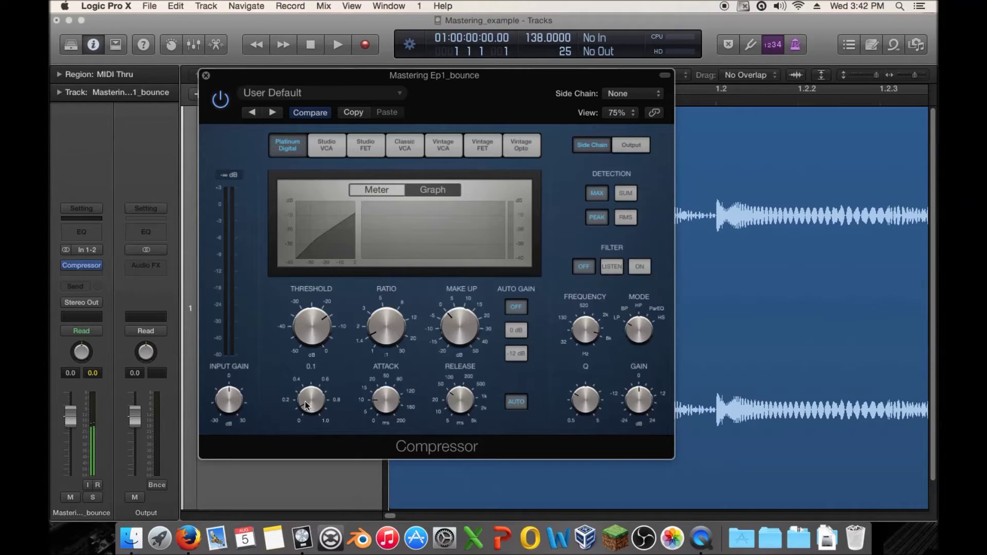
left_click_drag(307, 346, 312, 329)
left_click_drag(393, 335, 365, 268)
mouse_move(314, 334)
left_mouse_down()
mouse_move(308, 326)
mouse_move(310, 350)
left_mouse_up()
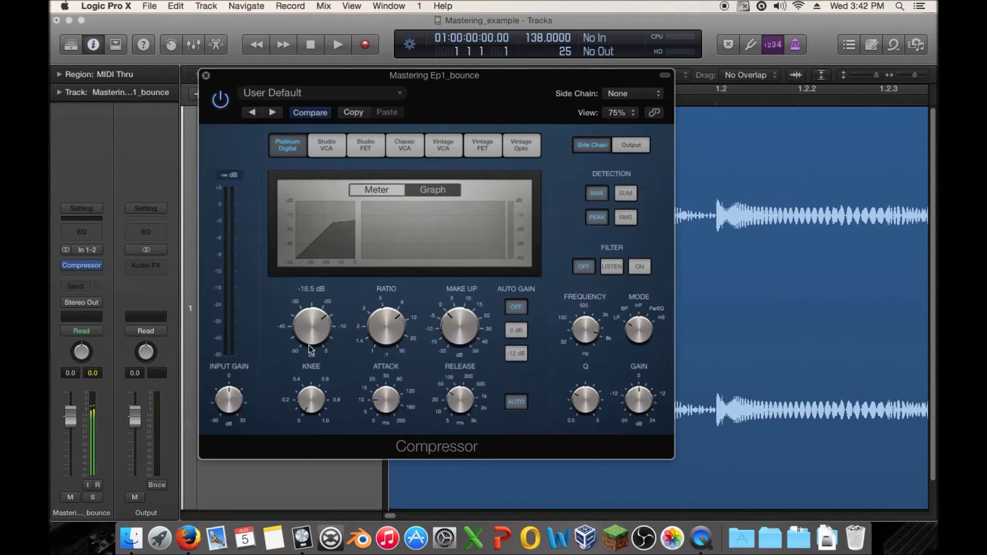
Play two short passages of the track to check the Compressor's input level and graph against the waveform
left_click_drag(286, 78, 371, 101)
key("space")
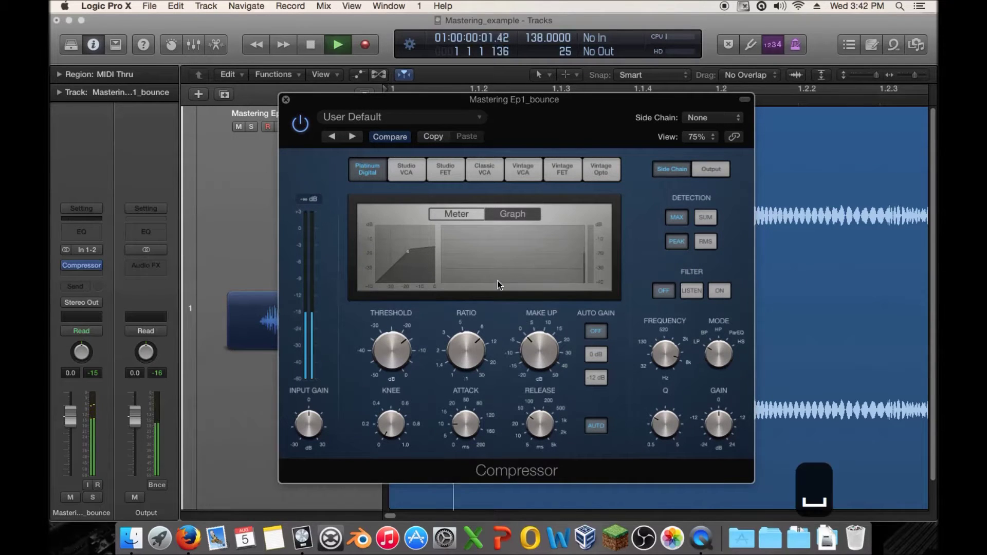
key("space")
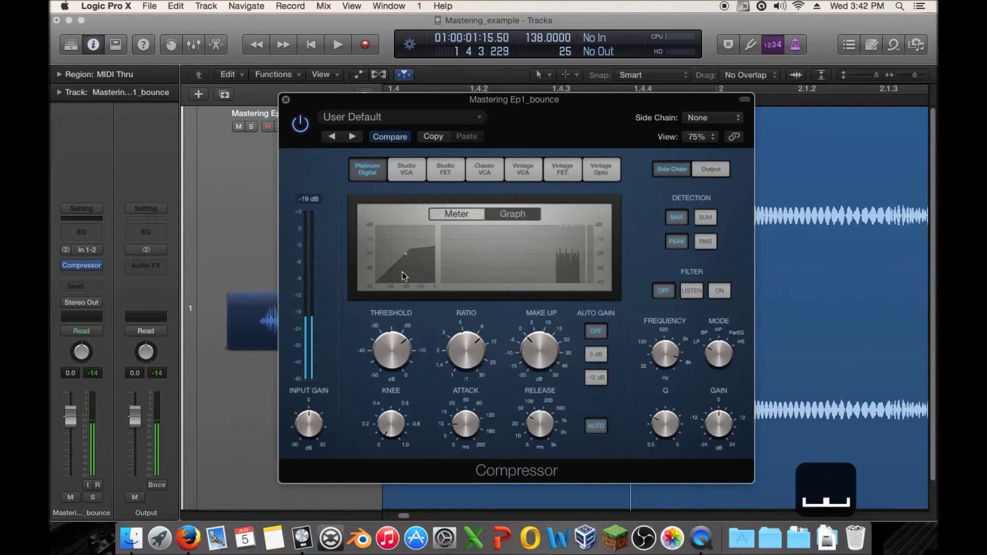
left_click_drag(414, 109, 747, 270)
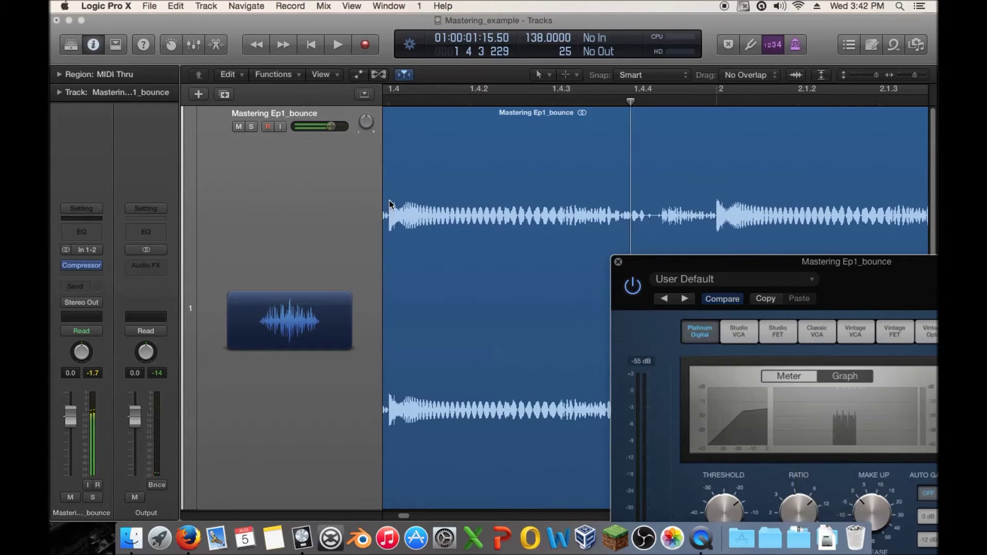
left_click_drag(687, 262, 496, 137)
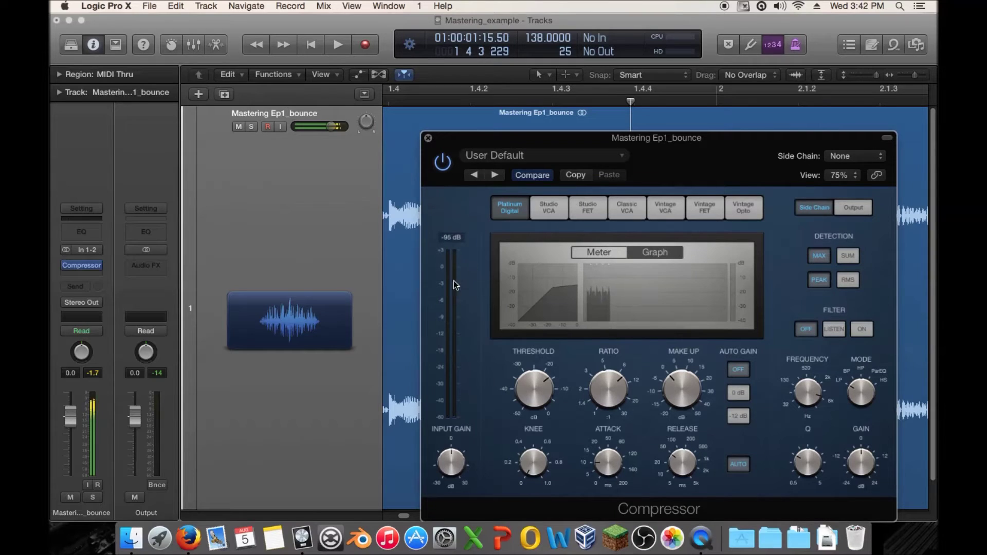
key("space")
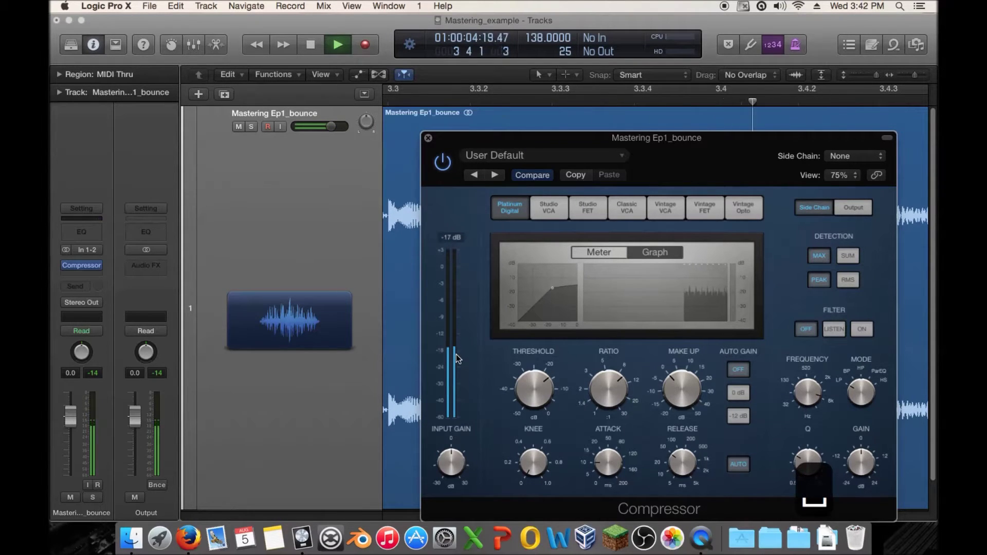
key("space")
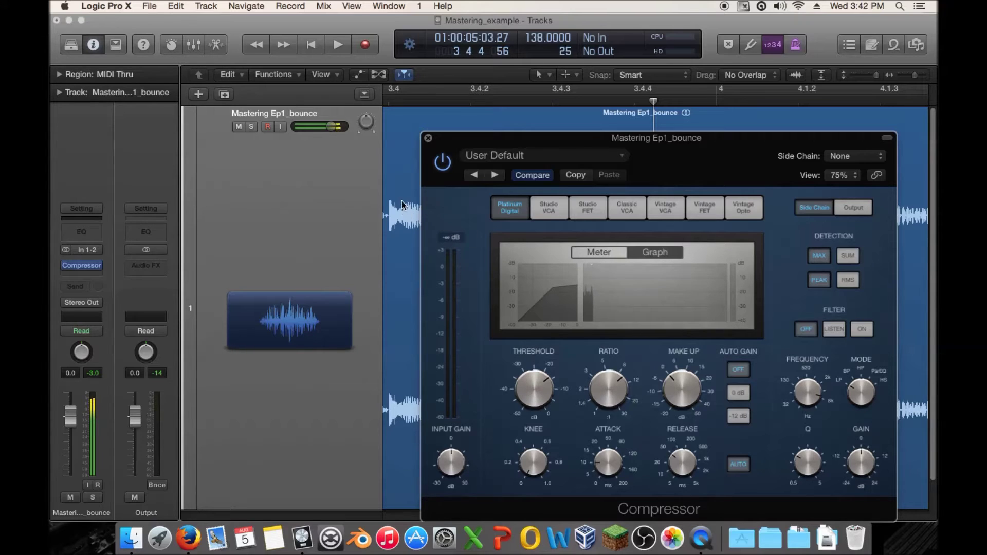
Lower the Compressor's threshold to about -30 dB and play a passage to check the gain reduction in the graph
left_click(476, 151)
left_click(626, 143)
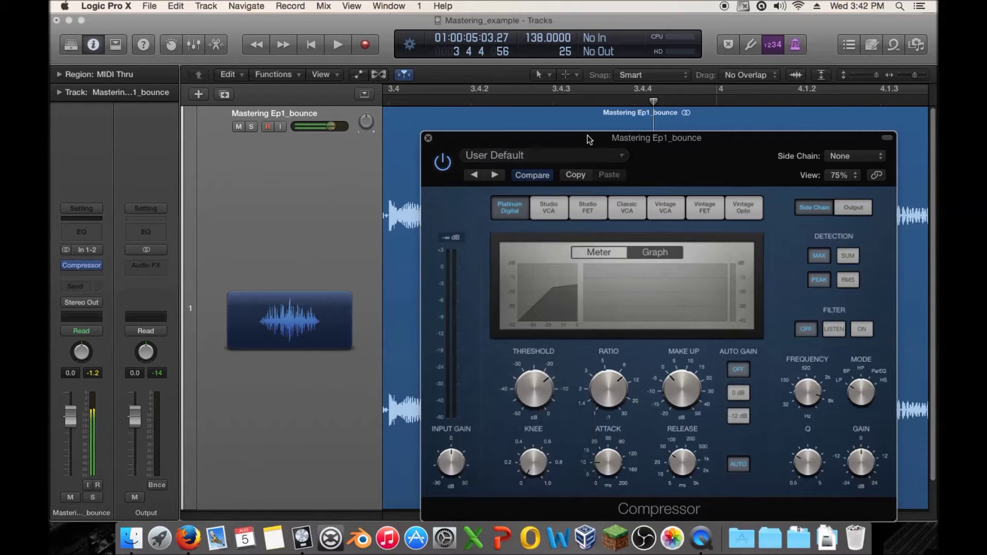
left_click_drag(588, 138, 709, 156)
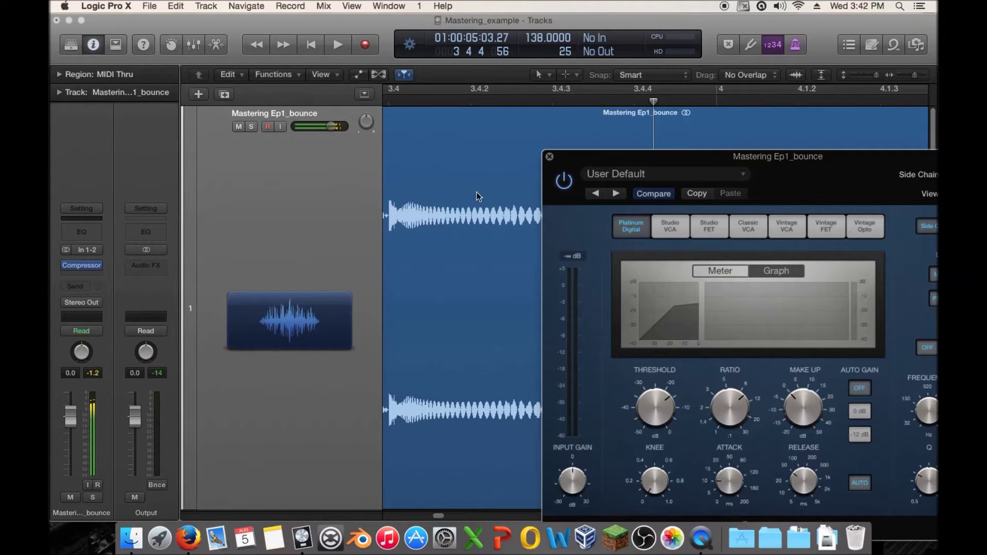
left_click_drag(645, 160, 475, 157)
left_click_drag(485, 401, 480, 427)
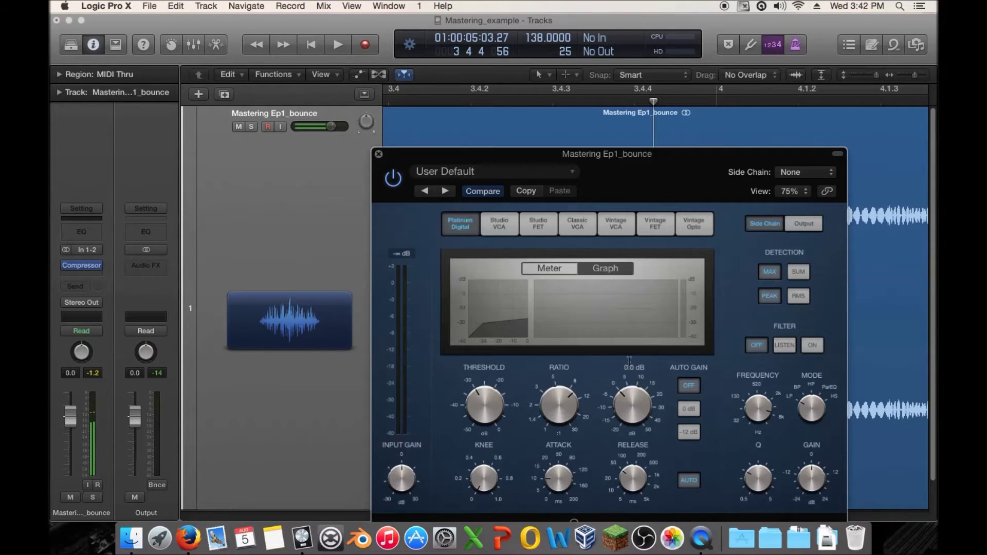
key("space")
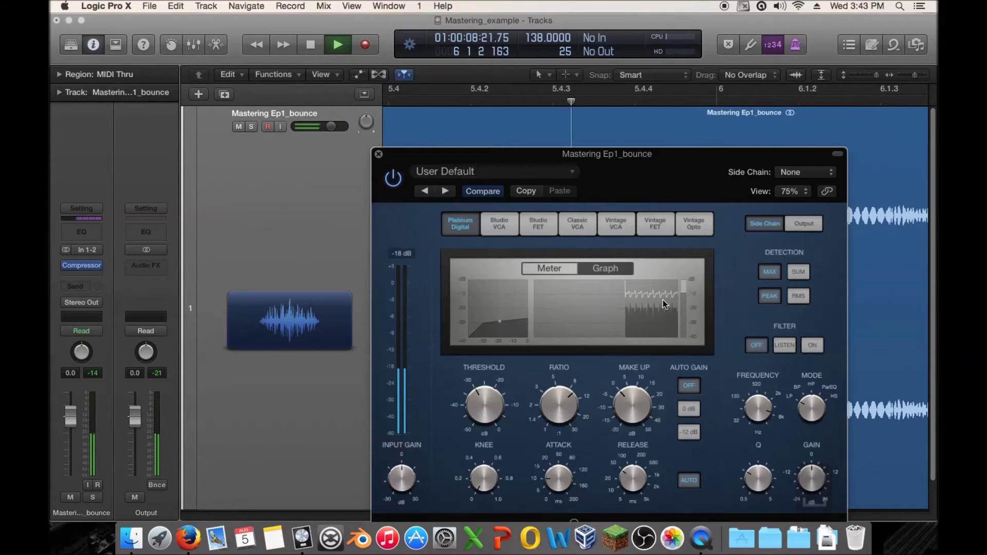
key("space")
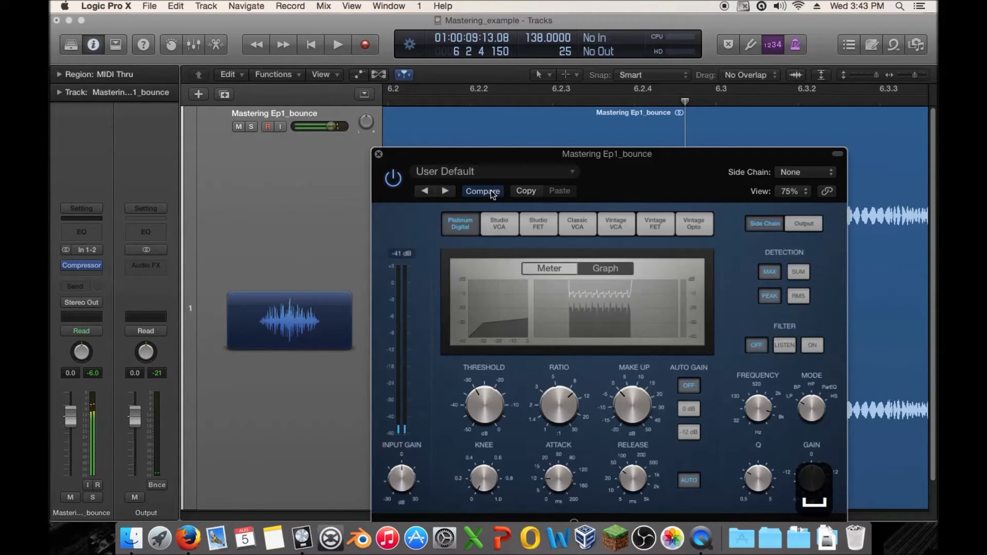
Bypass the Compressor and switch it back on, keeping its full window in view
left_click(394, 179)
left_click(395, 178)
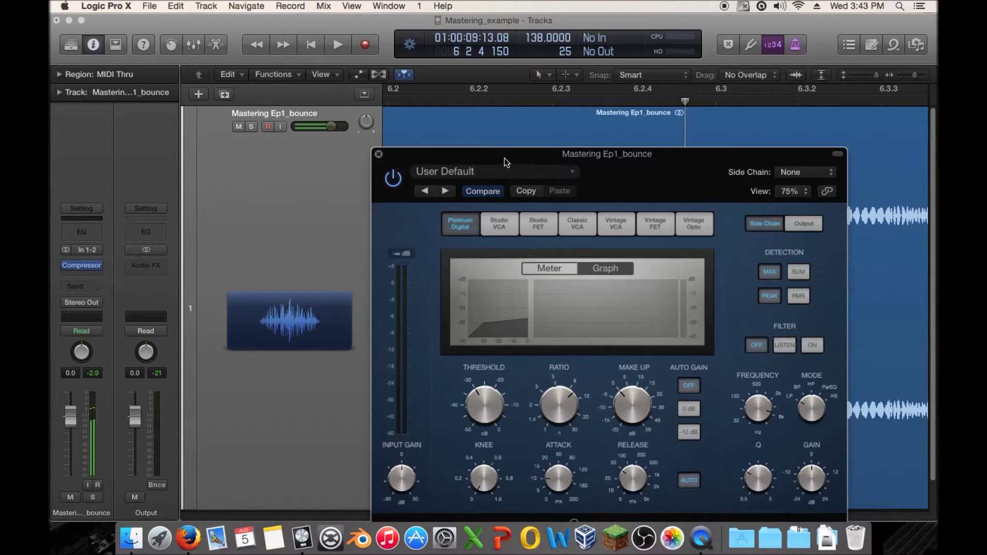
left_click_drag(477, 156, 541, 120)
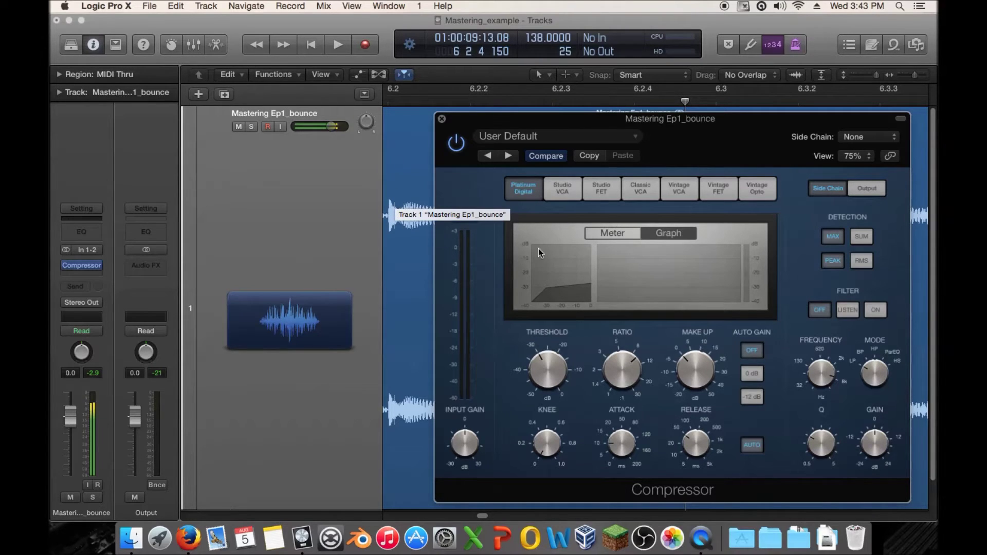
Set the Compressor's side chain detection to RMS after comparing it with Peak during playback, and close the plug-in
left_click(859, 261)
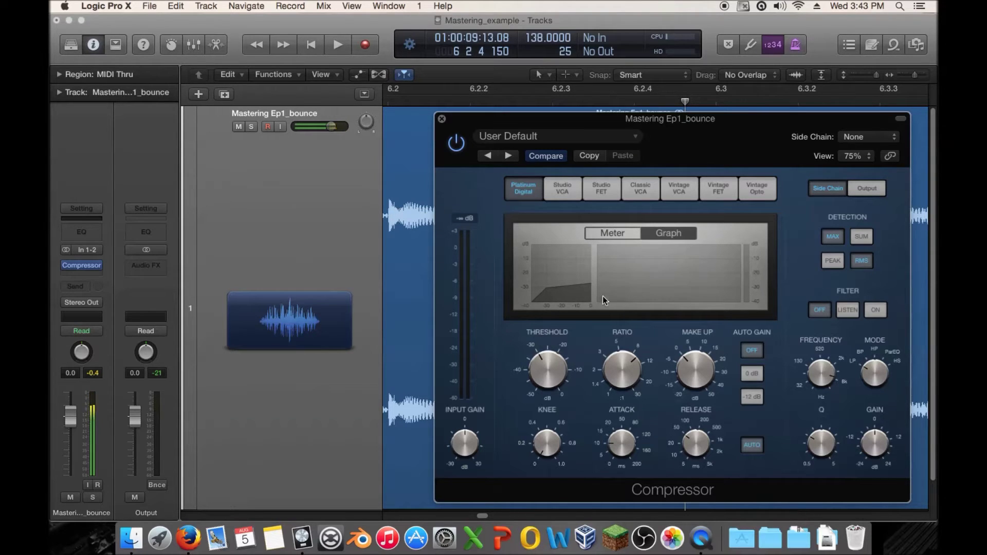
key("space")
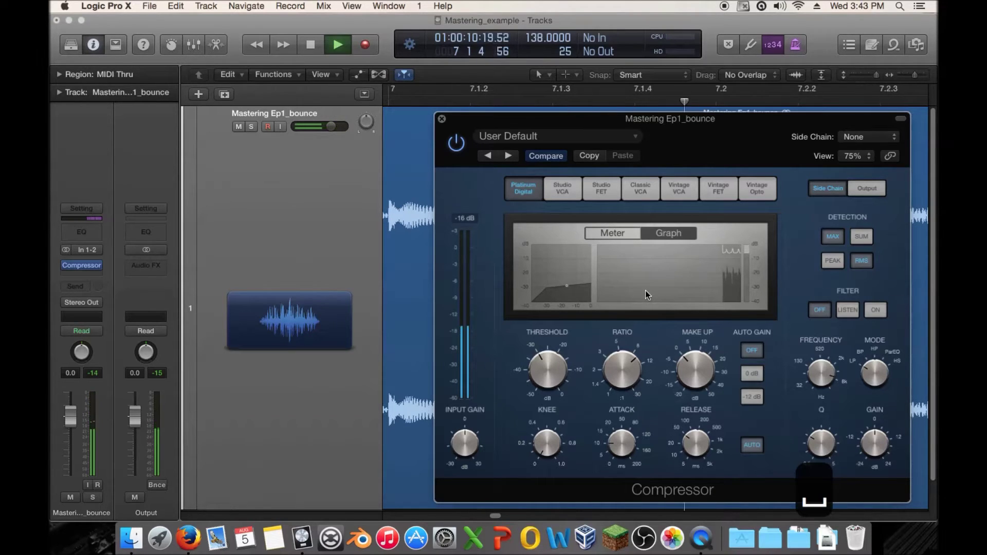
left_click(832, 261)
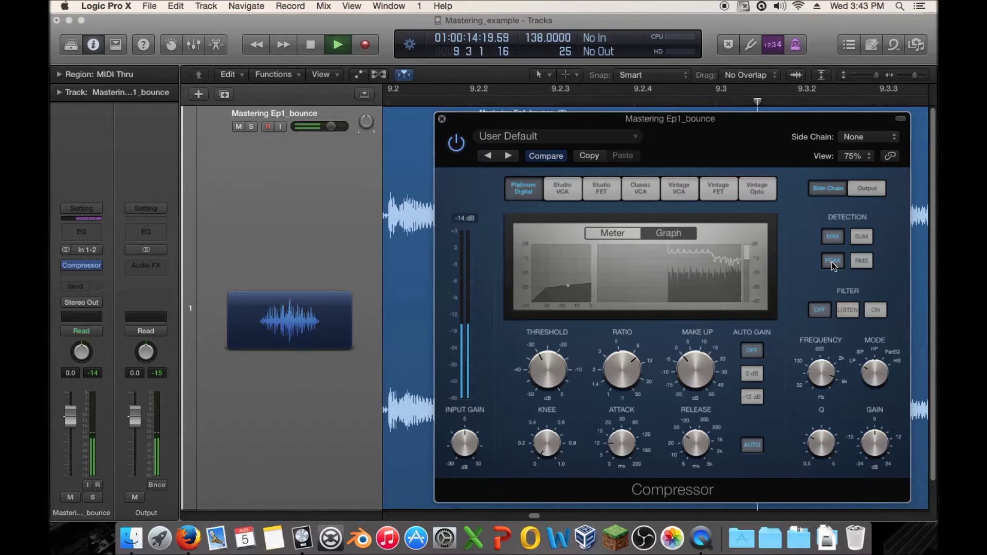
left_click(863, 261)
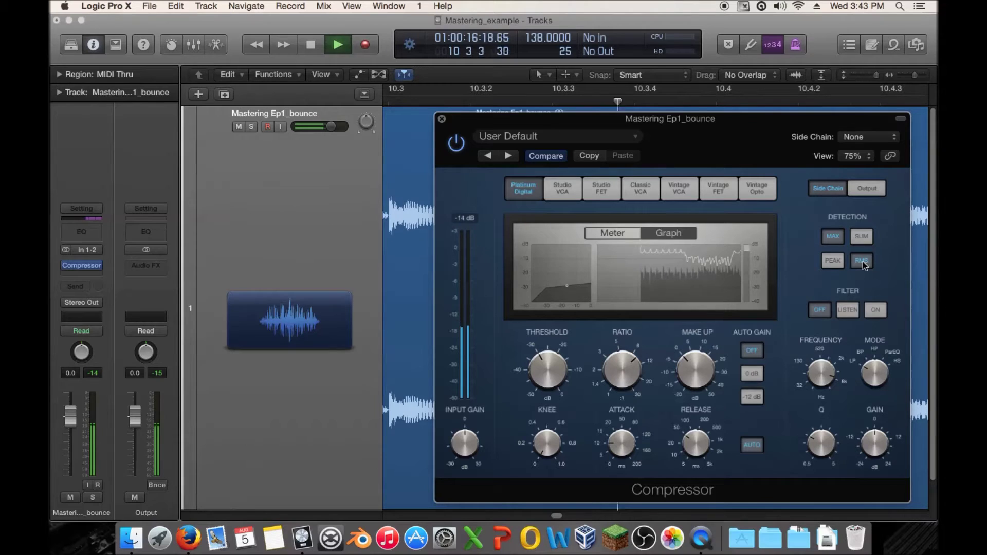
key("space")
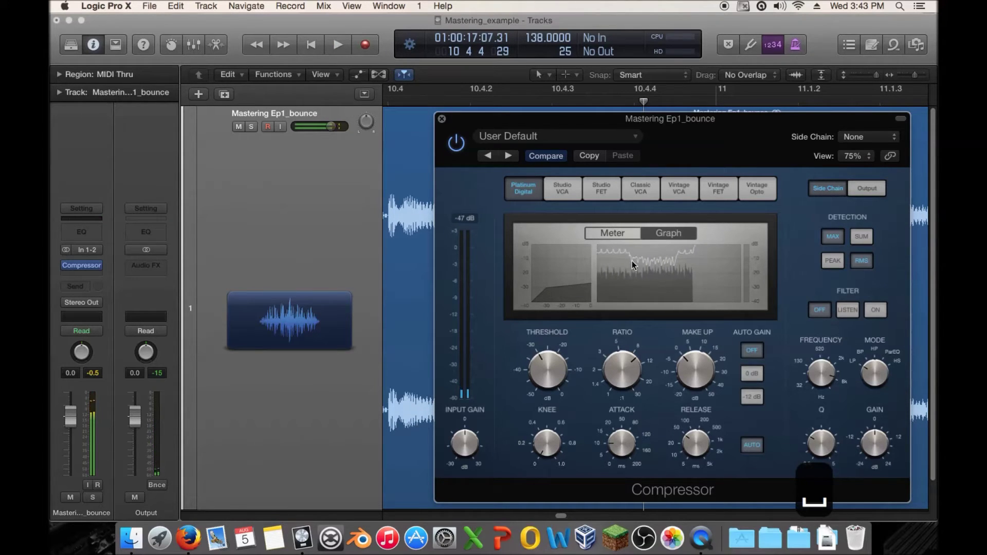
left_click(442, 118)
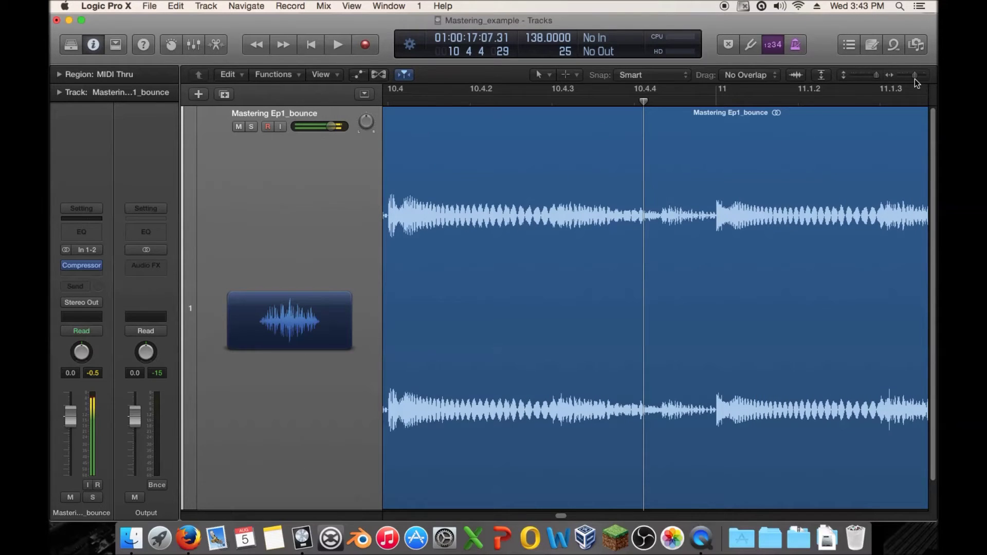
Show the whole bounce region, reopen the Compressor and start editing the project notes with the plug-in placed beside them
left_click_drag(915, 77, 885, 85)
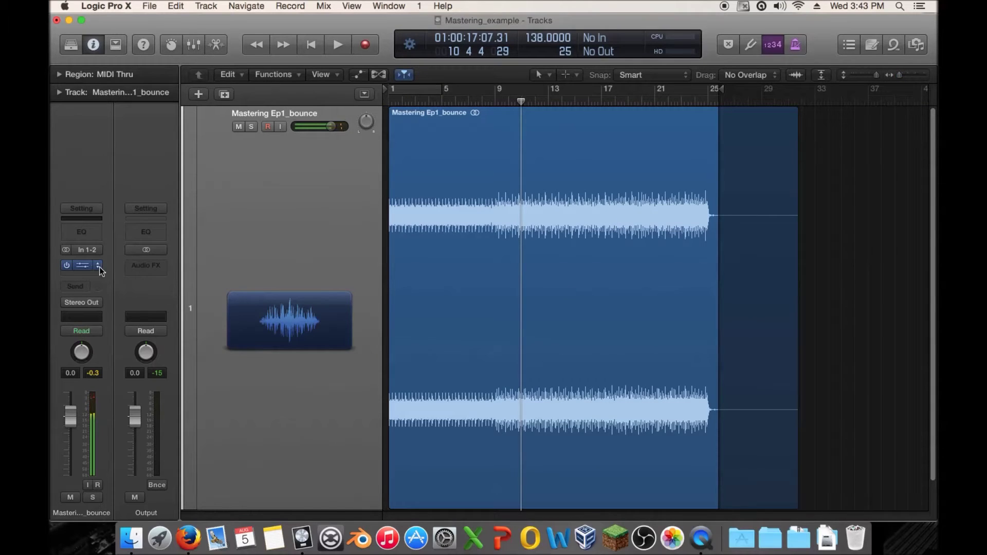
left_click(85, 265)
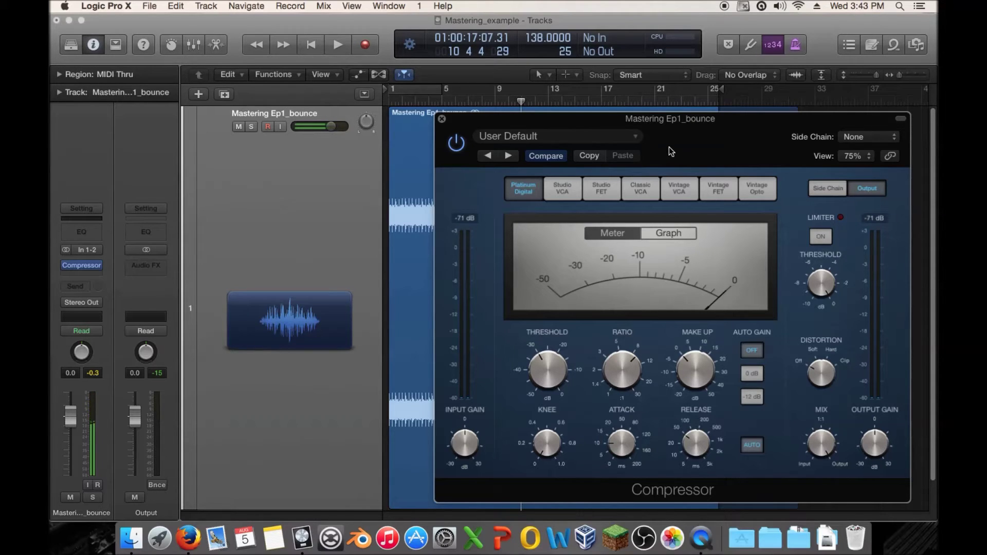
left_click_drag(689, 134, 603, 124)
left_click_drag(766, 111, 577, 105)
left_click(874, 46)
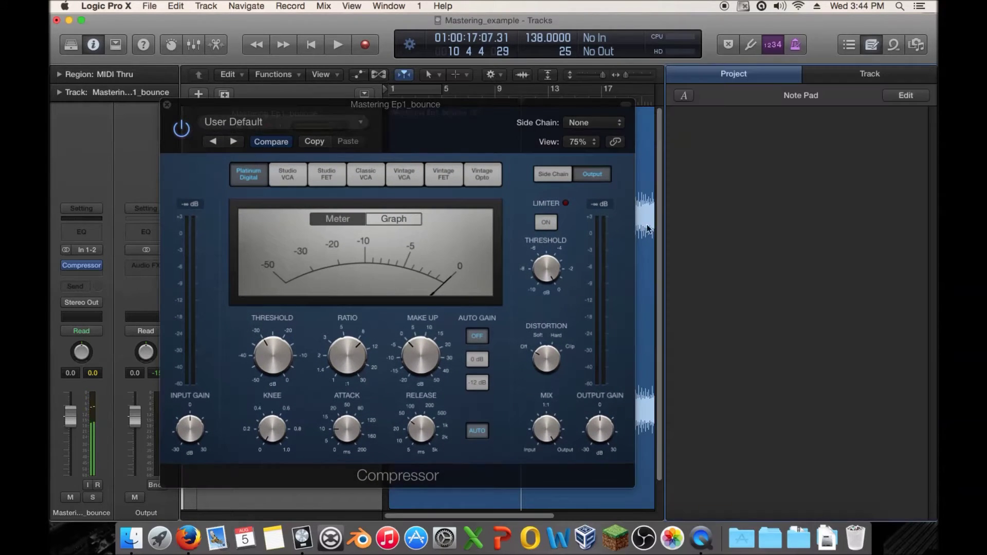
left_click_drag(513, 137, 487, 131)
left_click(809, 200)
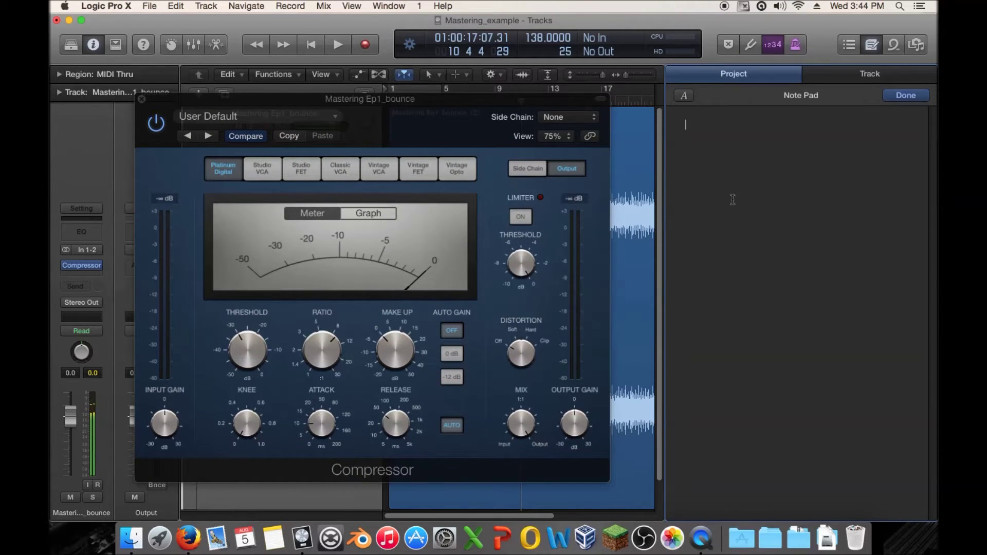
Write the heading "Compressors" in the project notes and start a new line
type("Cpm,")
key("BackSpace")
key("BackSpace")
key("BackSpace")
type("omp")
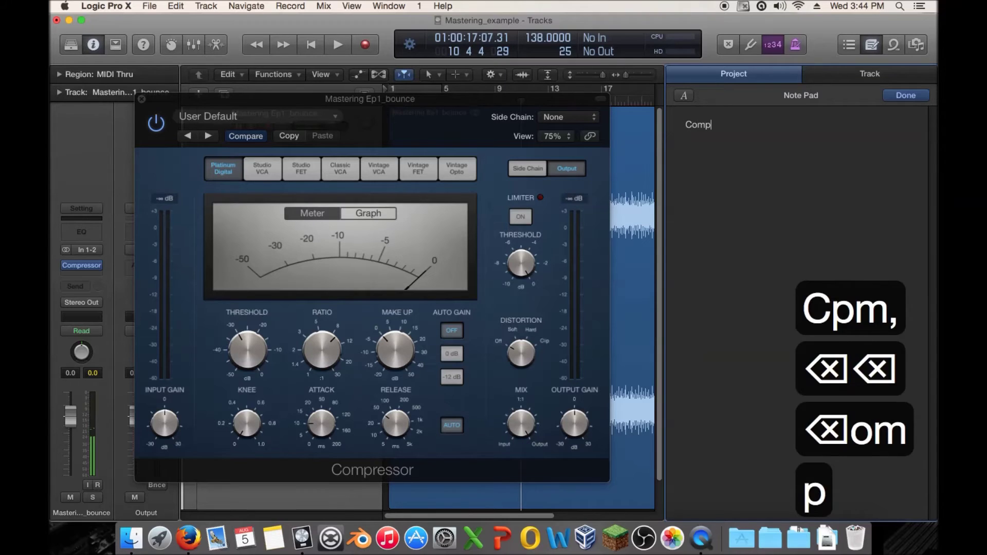
type("ressors")
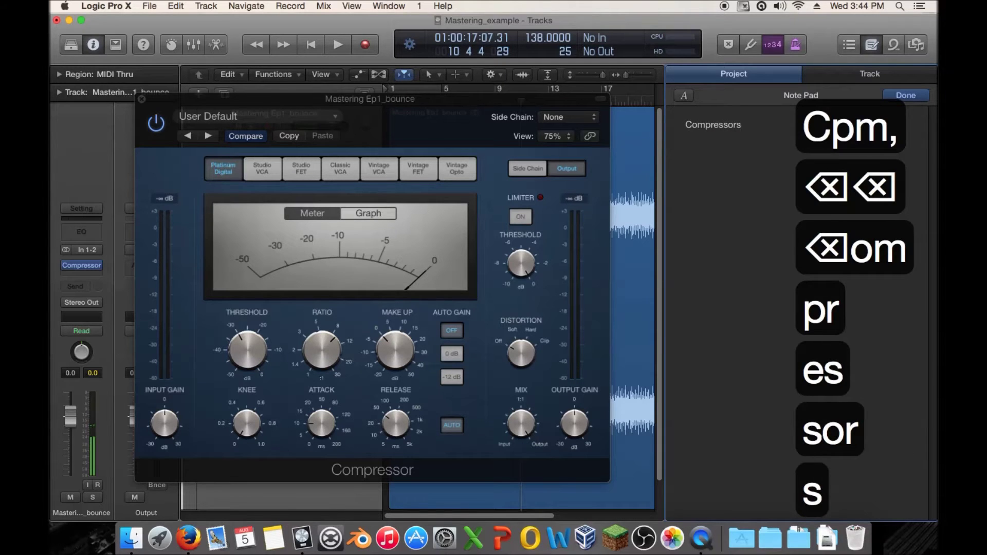
key("Return")
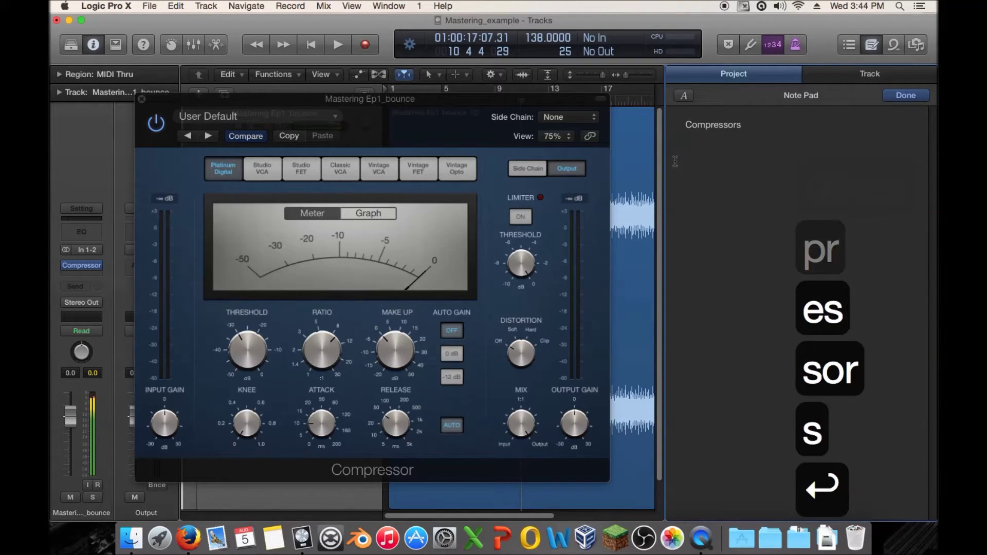
Set the Compressor's side chain detection to Peak after trying RMS with the graph shown, and close the plug-in
left_click(353, 216)
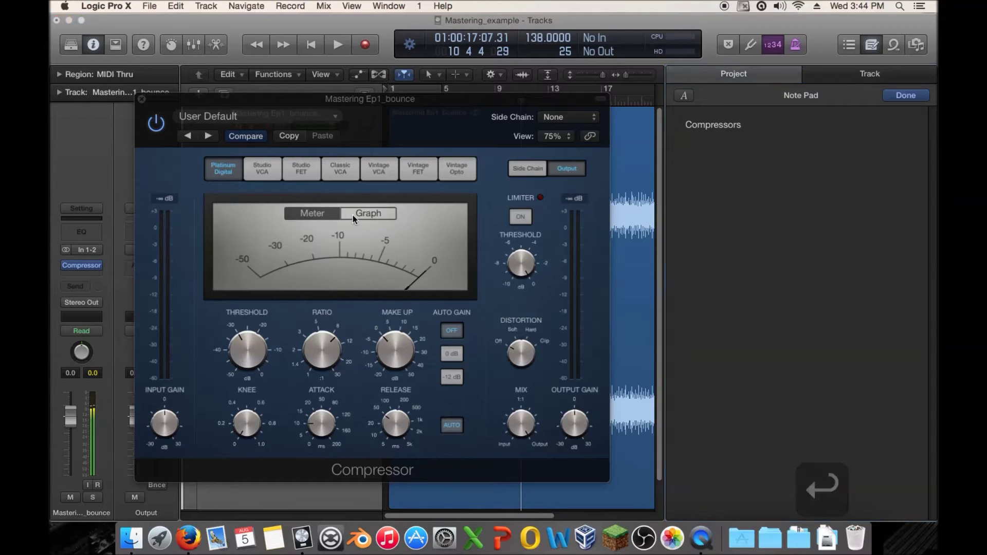
left_click(529, 169)
left_click(535, 240)
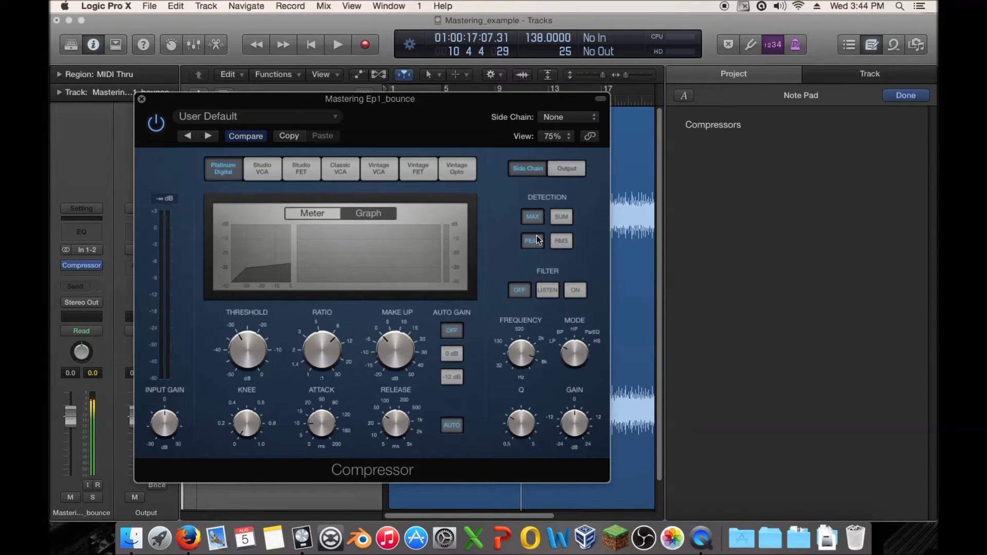
left_click(562, 243)
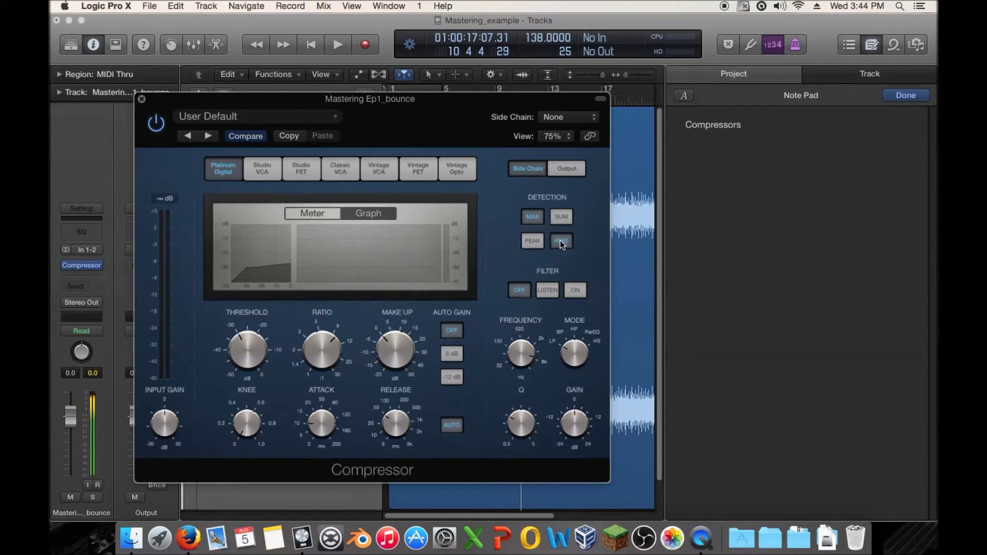
left_click(535, 244)
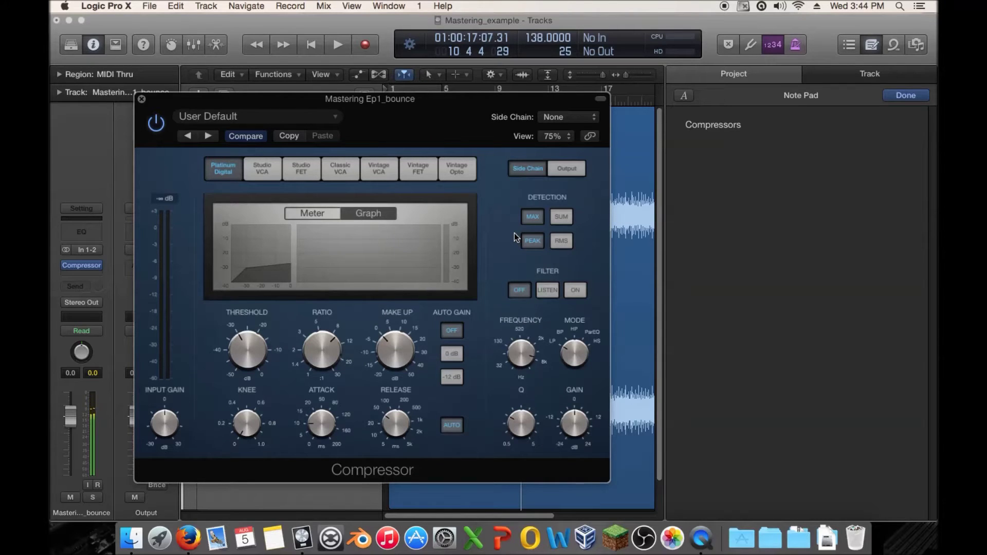
left_click(141, 99)
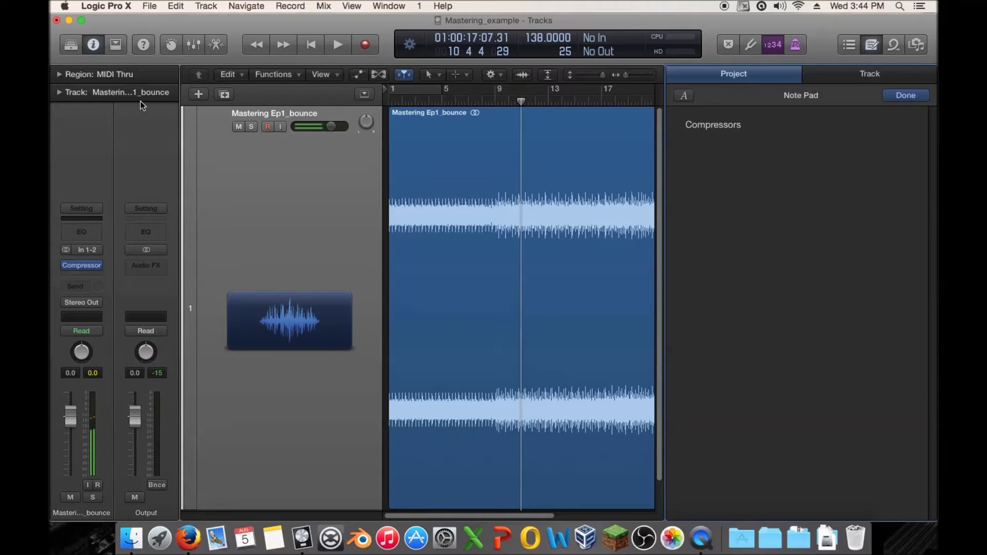
Reopen the Compressor and add a "Peak:" line with empty items "1." and "2." under the heading in the project notes
left_click(85, 270)
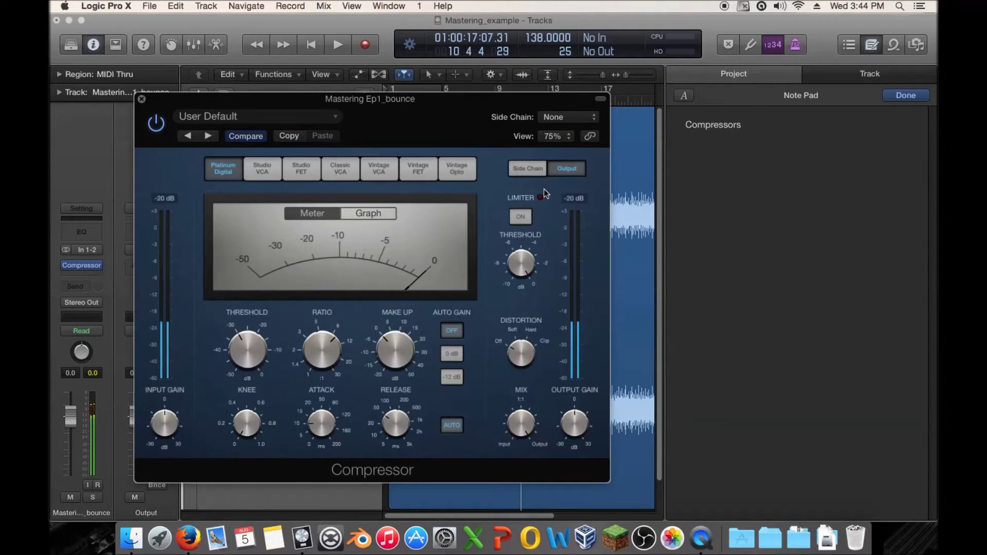
left_click(757, 211)
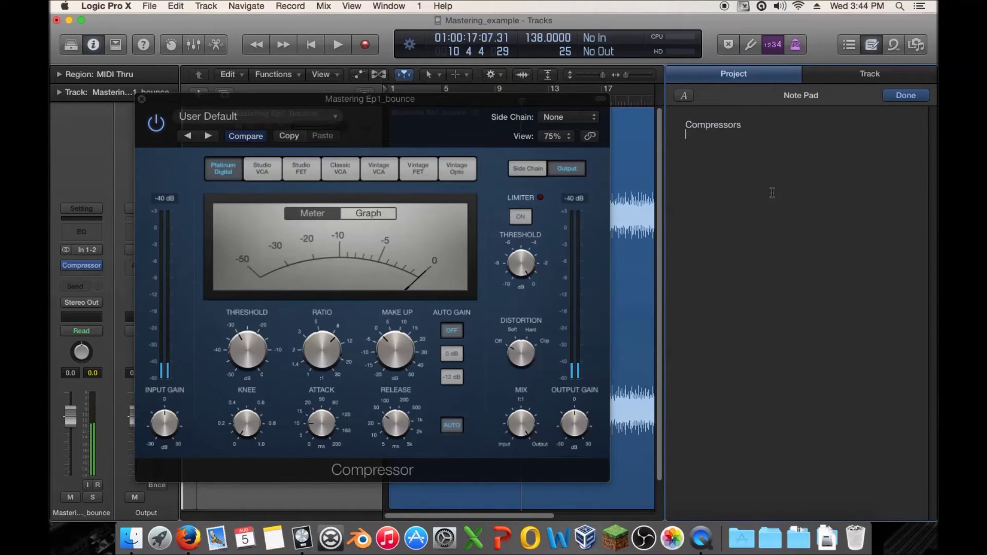
type("Peak:")
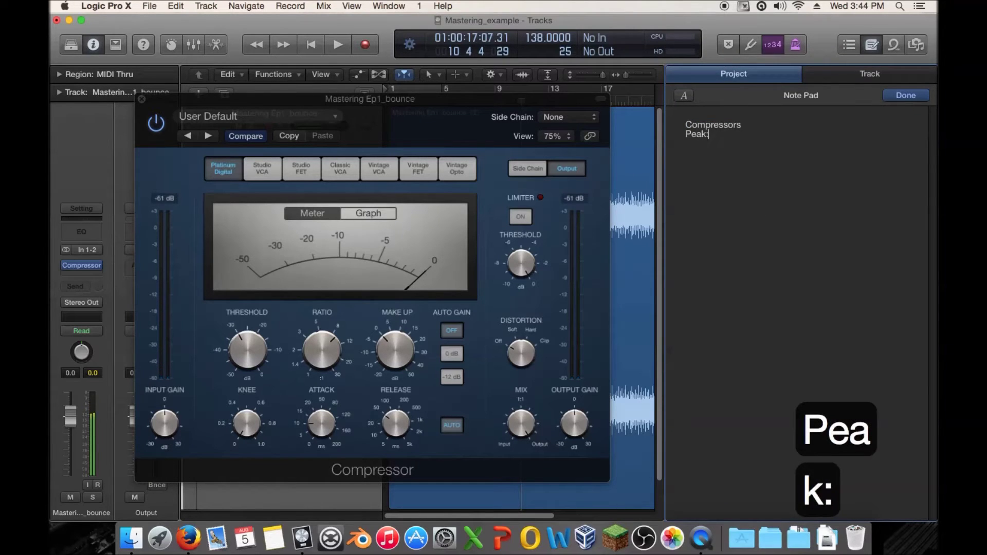
key("Return")
type("1.")
key("Return")
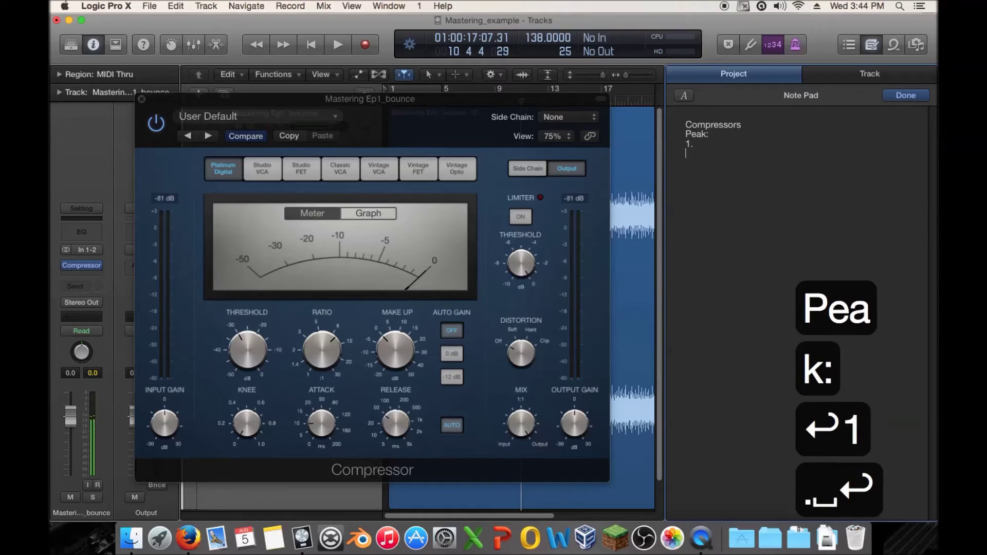
type("2.")
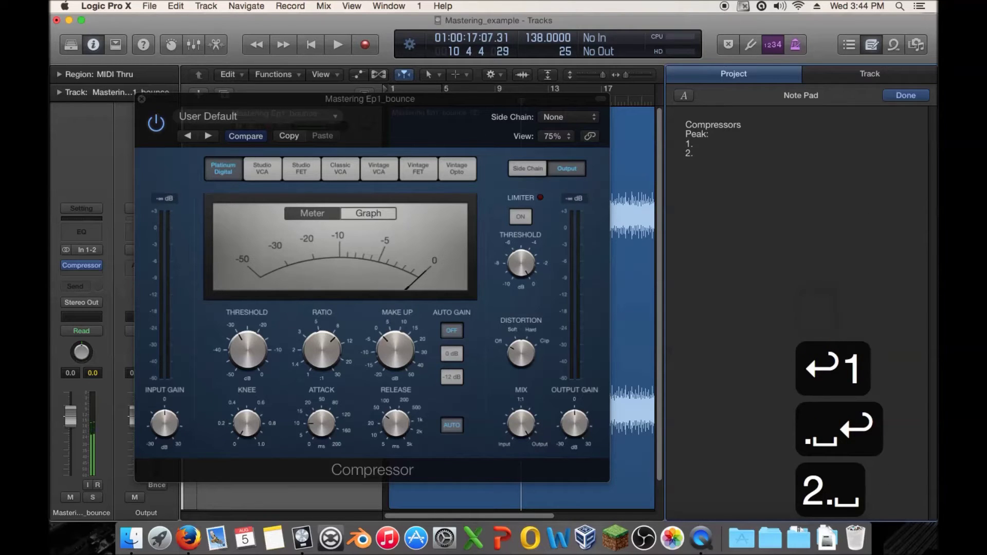
Show the Compressor's side chain settings and raise its threshold to -15 dB while playing a passage
left_click_drag(330, 102, 477, 122)
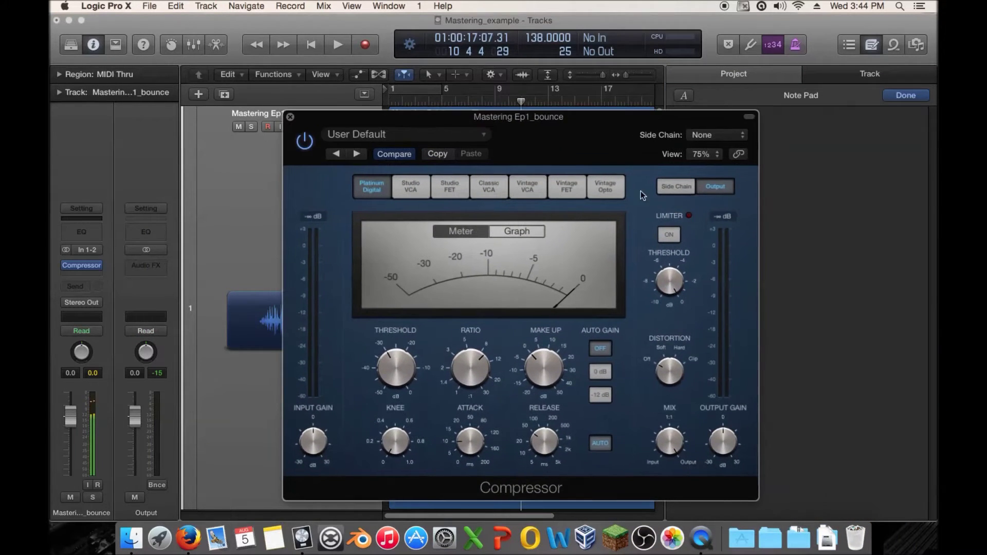
left_click(677, 186)
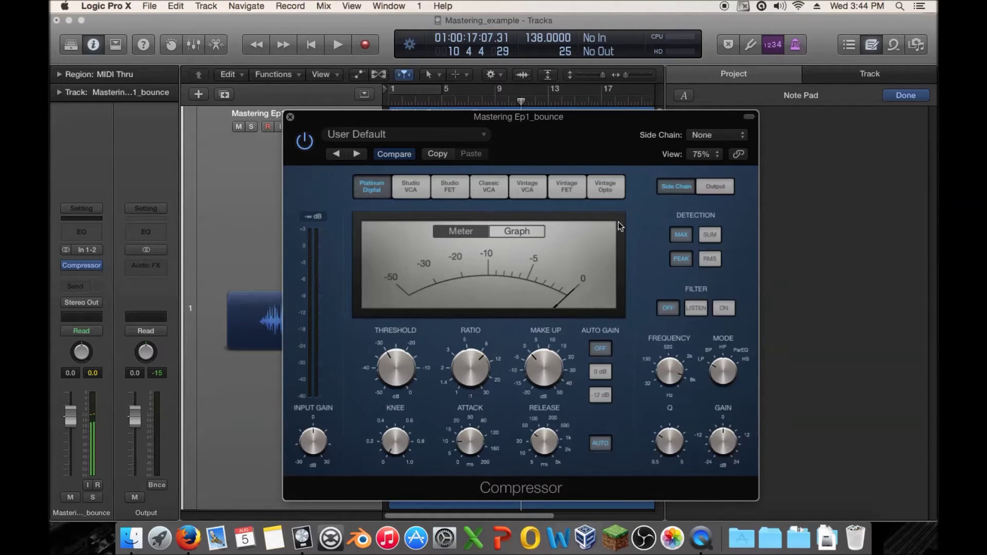
mouse_move(648, 144)
left_mouse_down()
mouse_move(614, 137)
mouse_move(646, 138)
left_mouse_up()
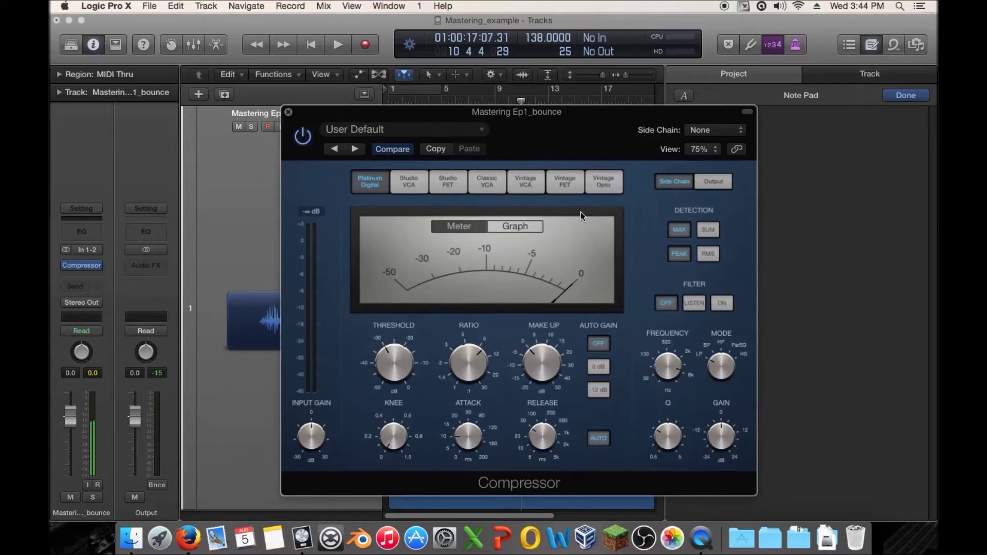
key("space")
left_click_drag(388, 367, 391, 355)
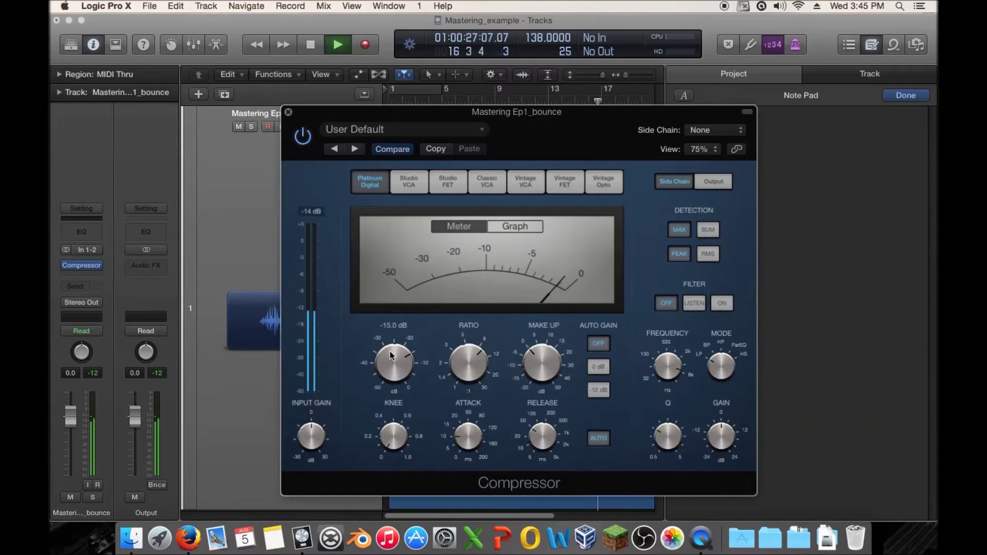
key("space")
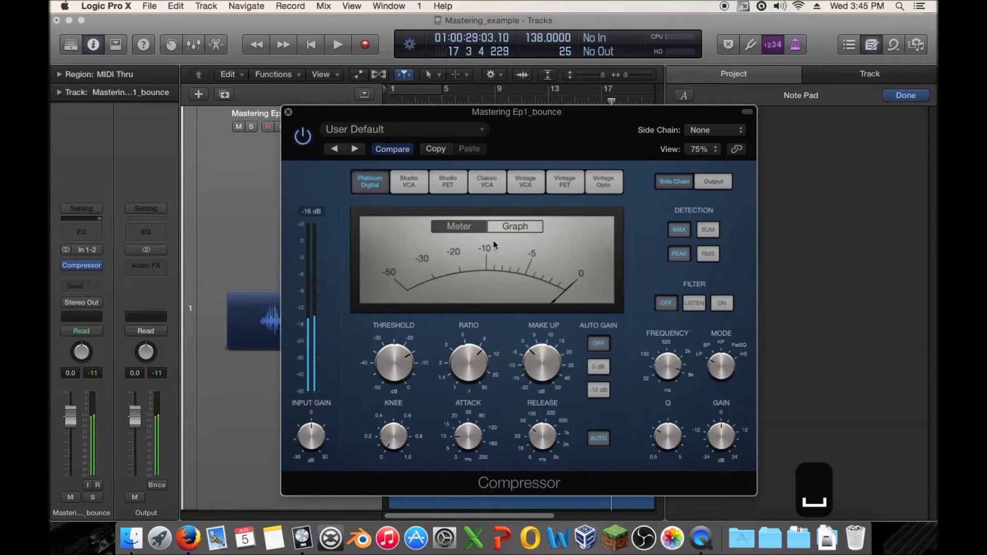
Switch the Compressor's display to the graph and lower the ratio to 4.8:1
left_click(517, 226)
mouse_move(451, 347)
left_click_drag(461, 352, 469, 380)
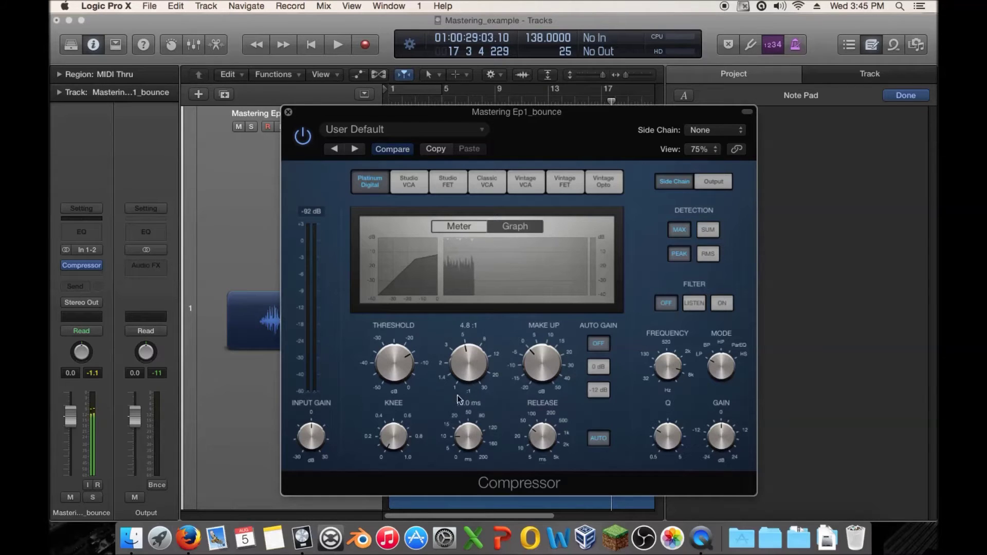
Raise the Compressor's attack to 98 ms while playing a passage, and close the plug-in
left_click_drag(379, 110, 359, 98)
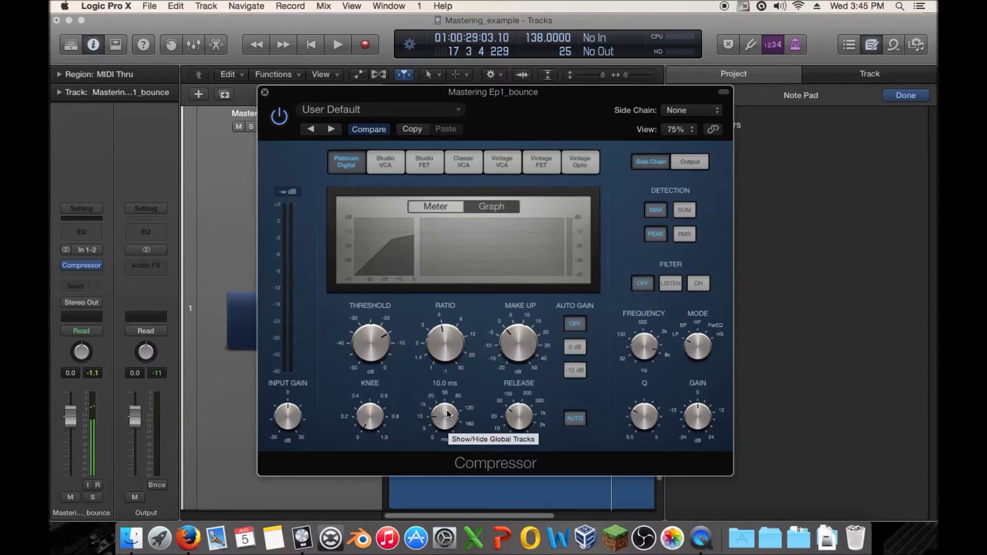
key("space")
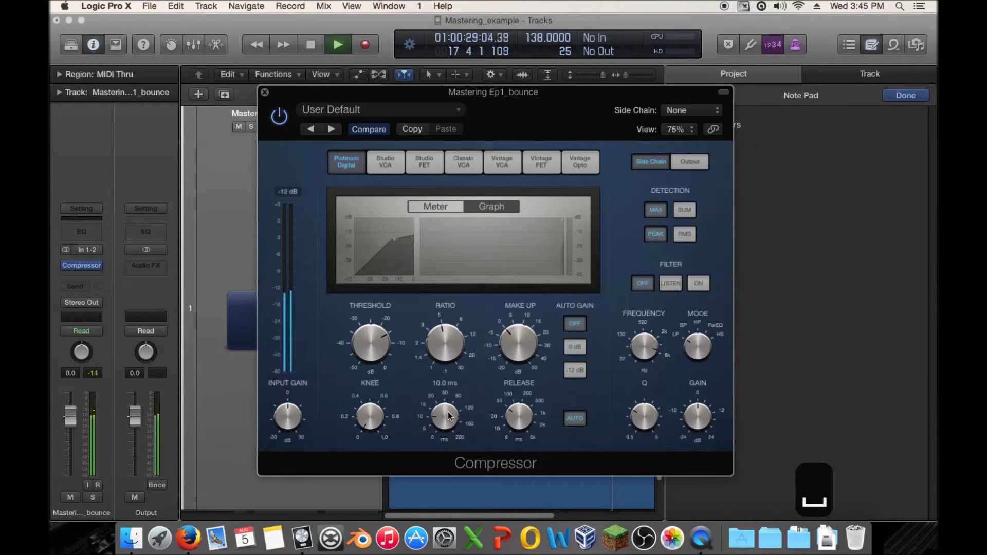
left_click_drag(447, 414, 452, 368)
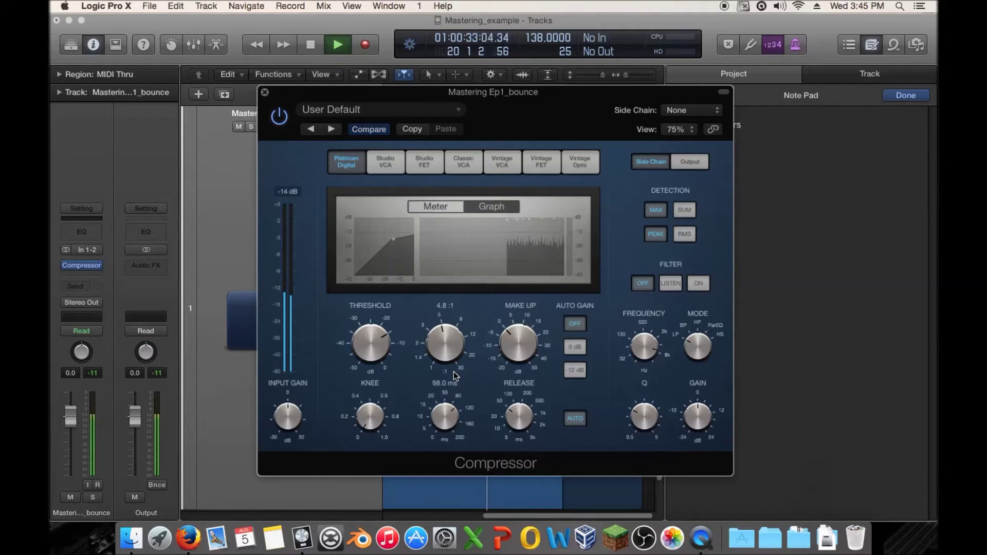
key("space")
left_click(265, 92)
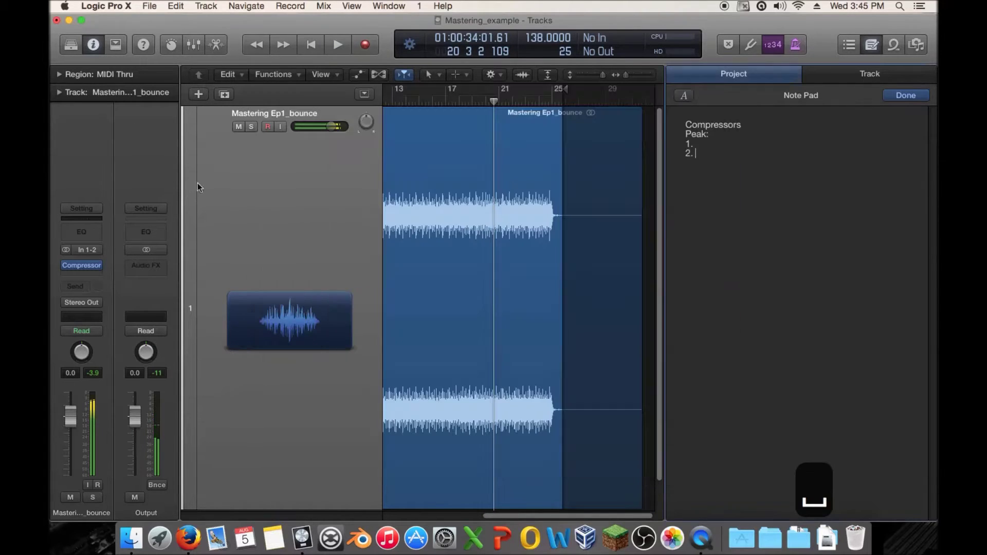
Insert a stereo Linear Phase EQ before the Compressor on the bounce track
left_click(94, 261)
mouse_move(157, 321)
mouse_move(268, 327)
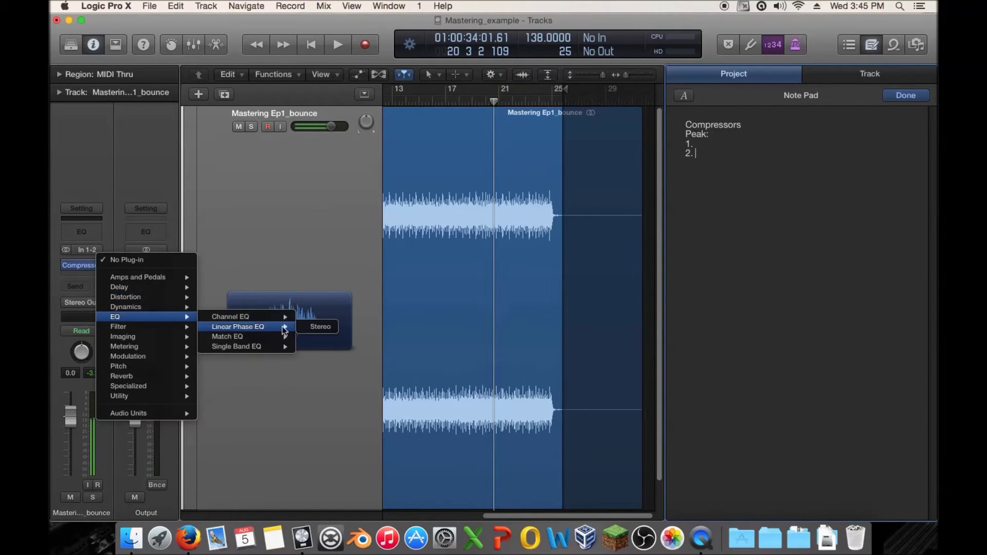
left_click(316, 327)
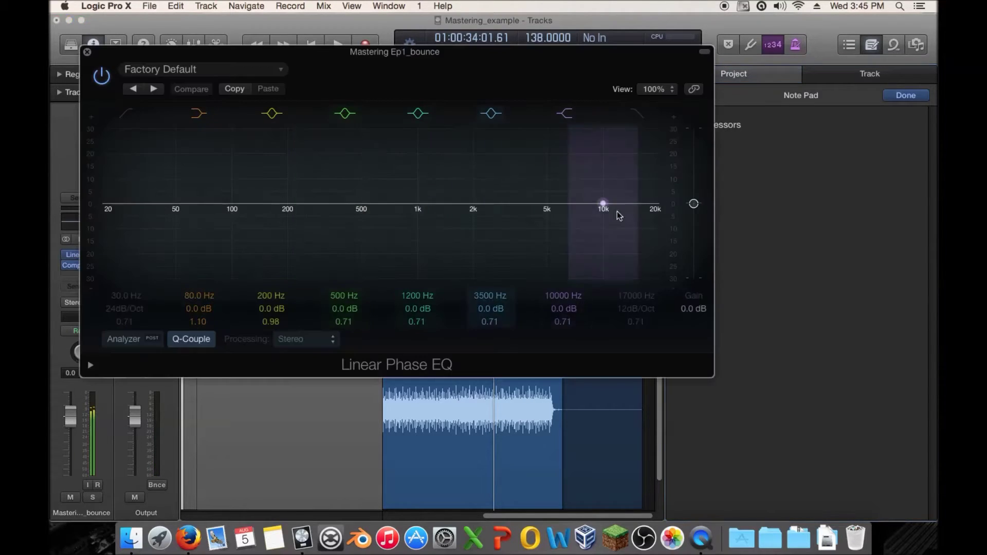
Boost the high shelf band of the Linear Phase EQ, play the track's last passage and close the plug-in
left_click_drag(610, 236, 567, 227)
key("space")
key("space")
left_click(87, 51)
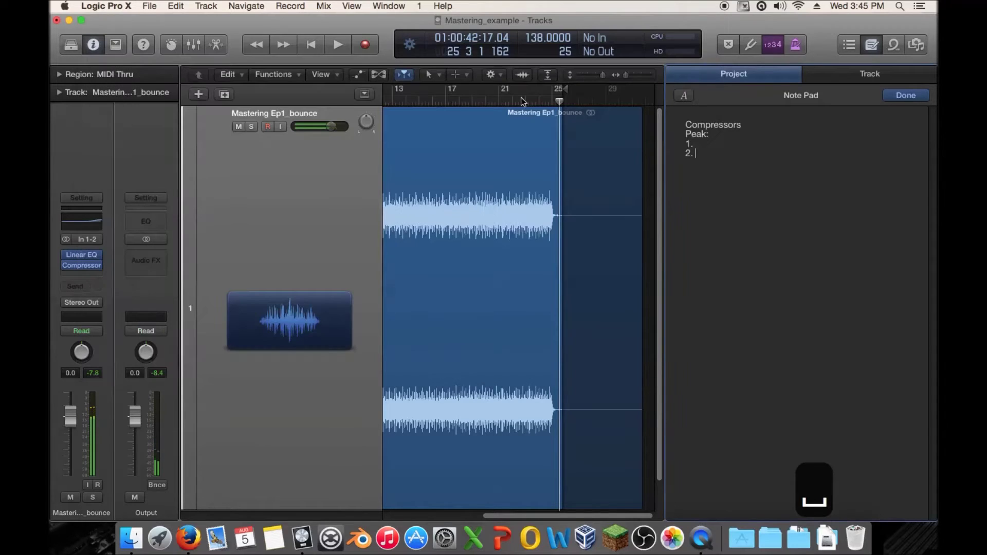
Set a cycle range from bar 1 over the song and play it with the Compressor's attack set to 0 ms
left_click_drag(537, 91, 200, 97)
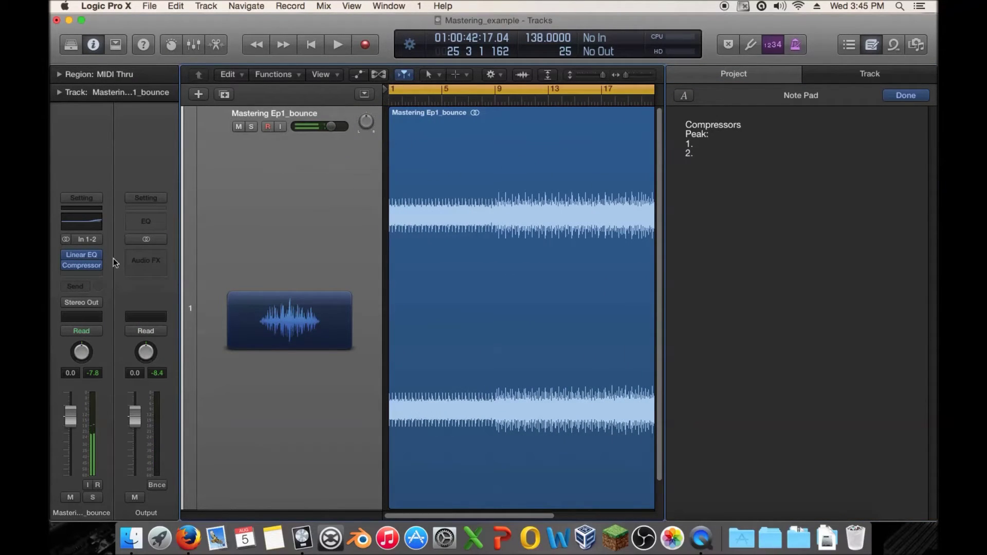
left_click(82, 267)
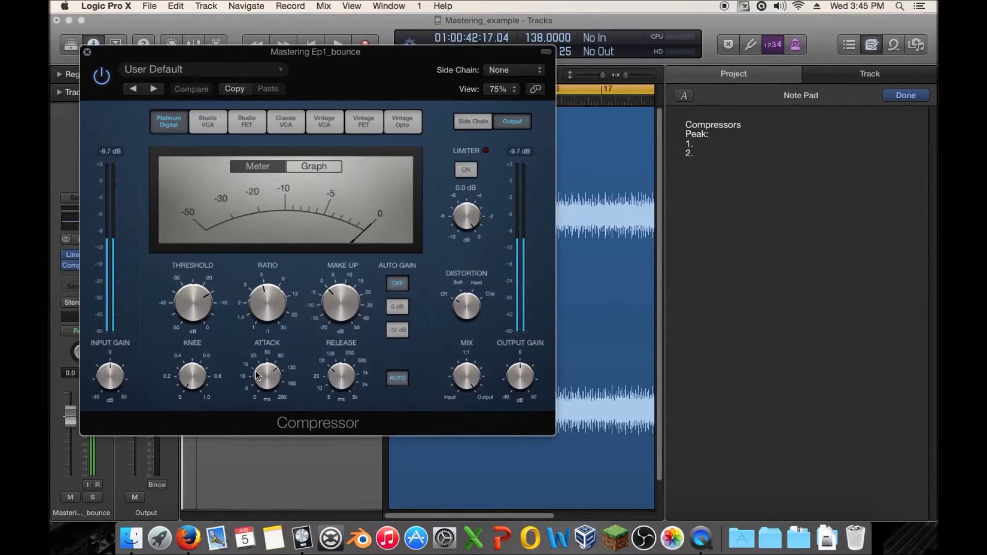
left_click_drag(269, 376, 257, 411)
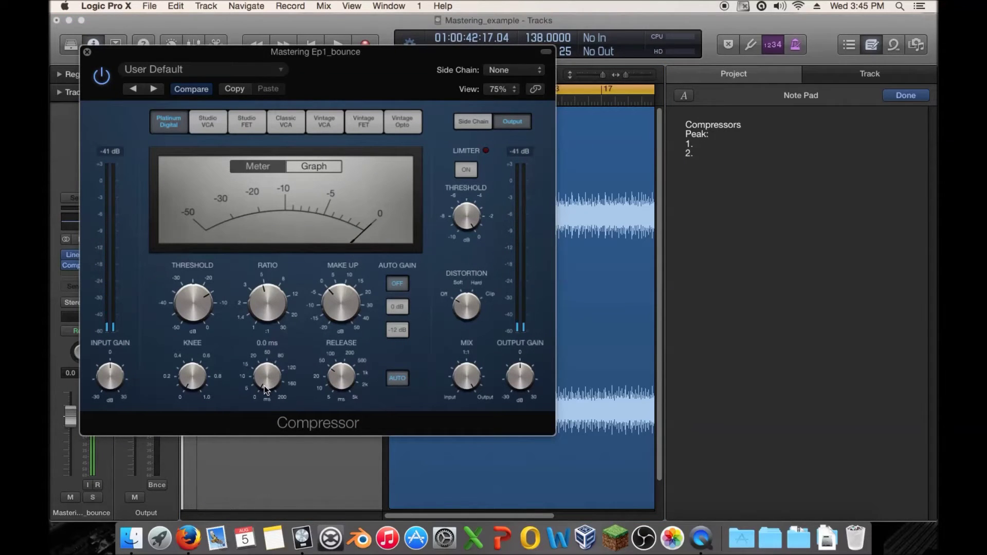
key("space")
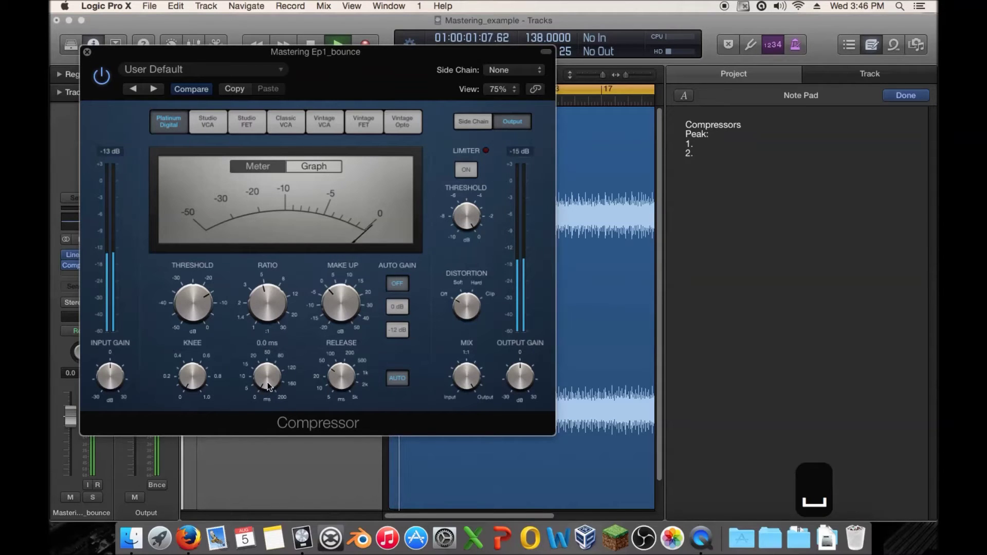
left_click_drag(267, 382, 258, 497)
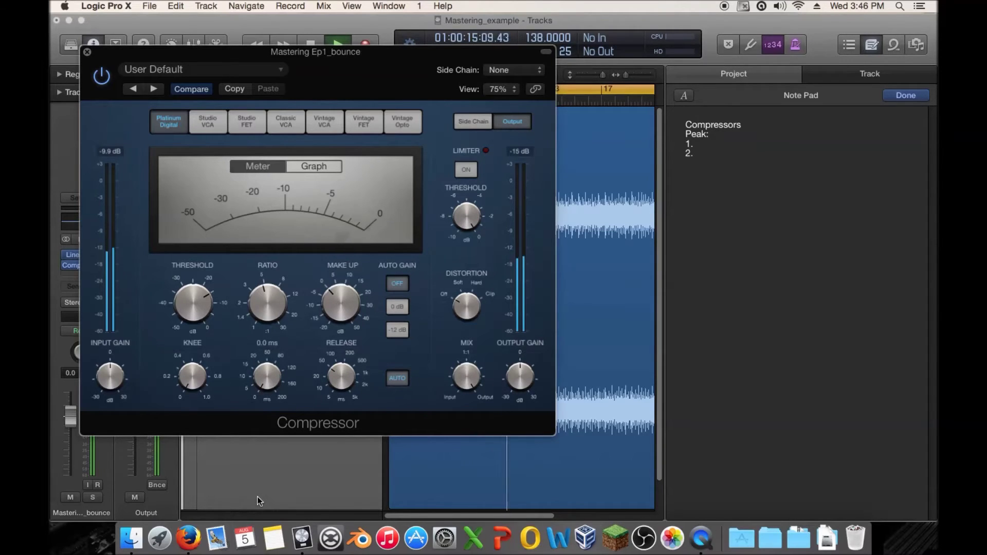
Sweep the Compressor's attack between 0 and 110 ms during playback, and lower the threshold slightly
left_click_drag(257, 496, 254, 457)
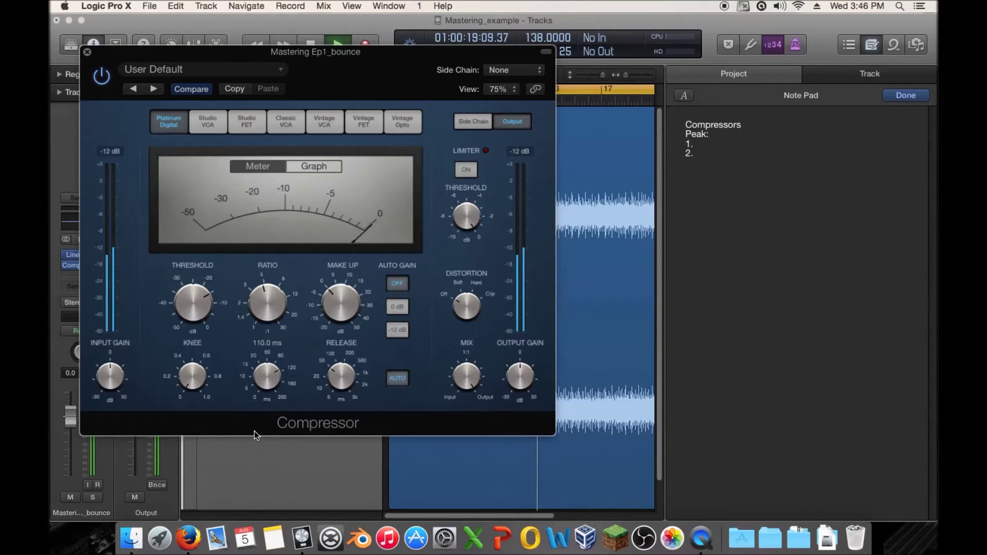
left_click_drag(254, 431, 244, 550)
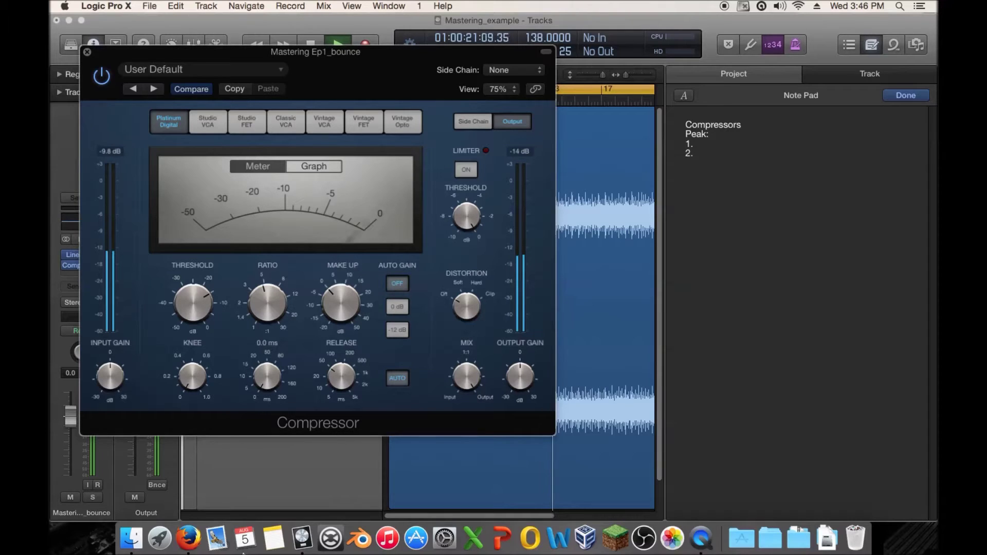
left_click_drag(278, 386, 251, 414)
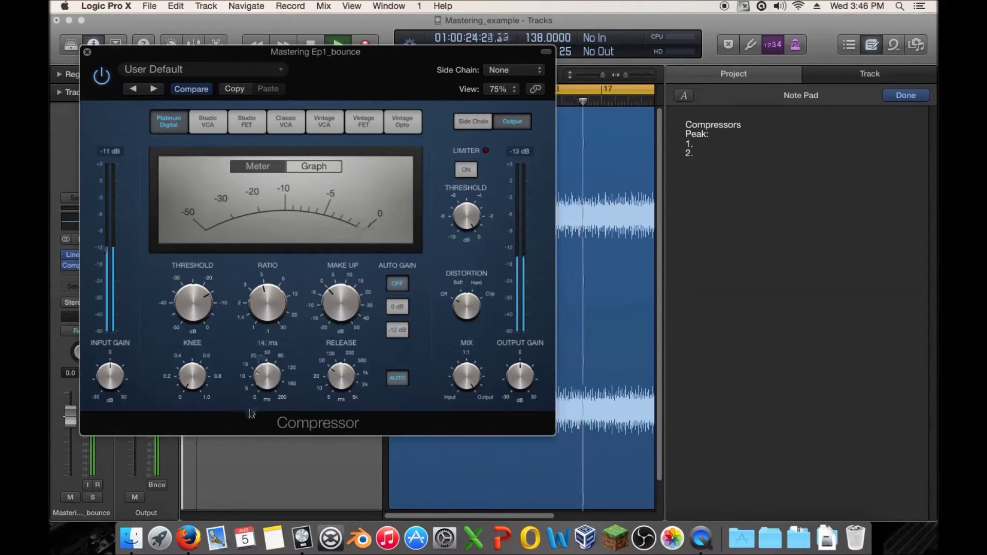
left_click(195, 303)
mouse_move(196, 304)
left_mouse_down()
mouse_move(189, 324)
mouse_move(192, 309)
left_mouse_up()
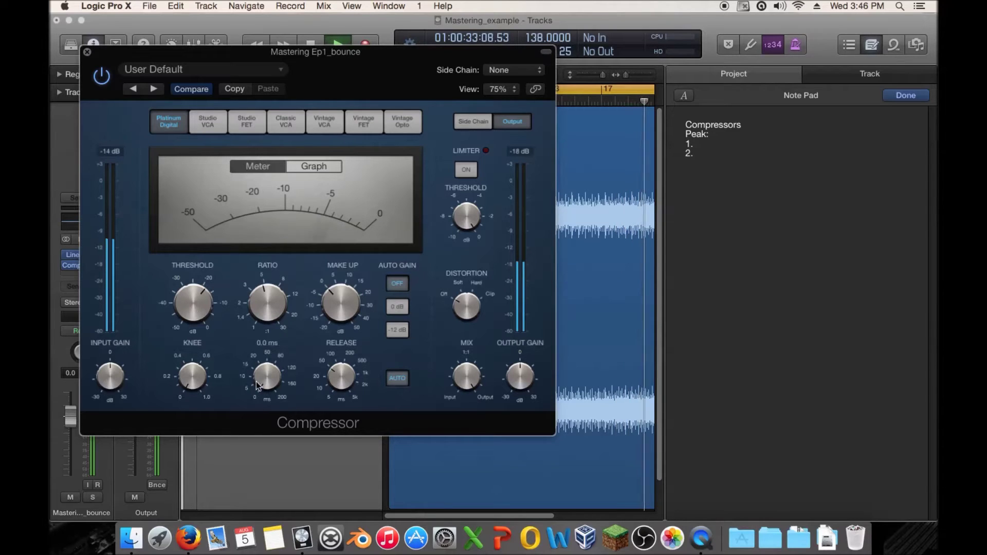
Try the Compressor's attack at 53, 0 and 200 ms during playback, stop, and raise the threshold to -8 dB
left_click_drag(257, 386, 273, 345)
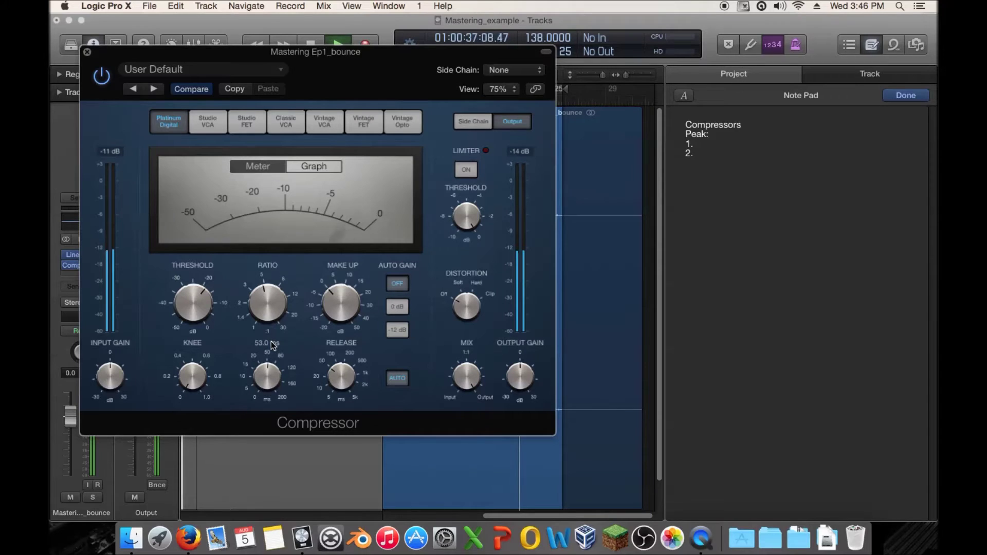
left_click_drag(268, 361, 257, 430)
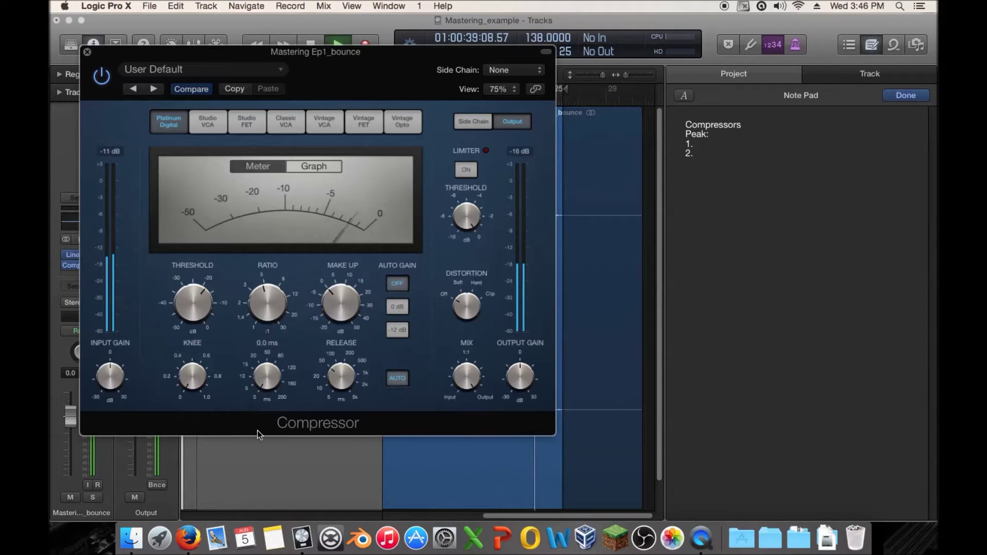
left_click_drag(267, 378, 266, 350)
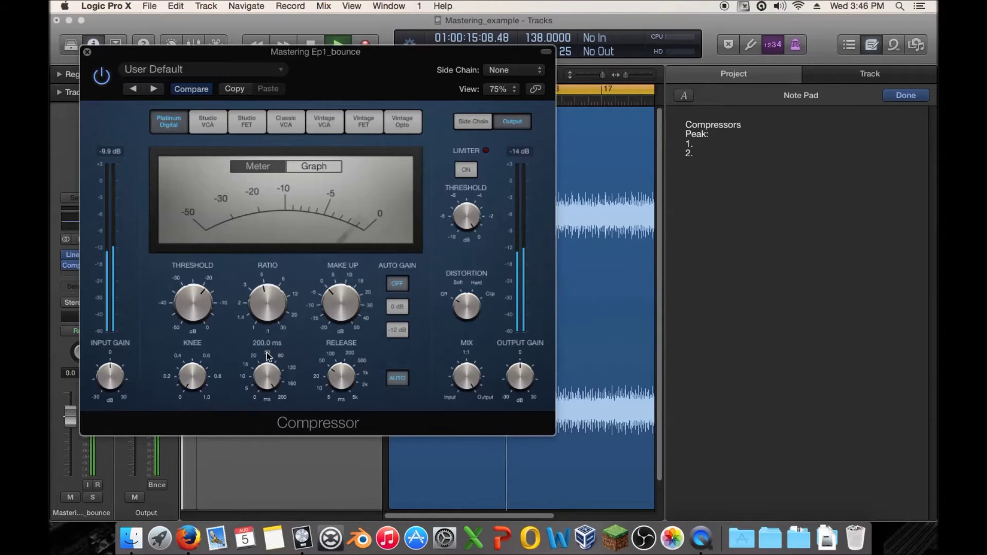
key("space")
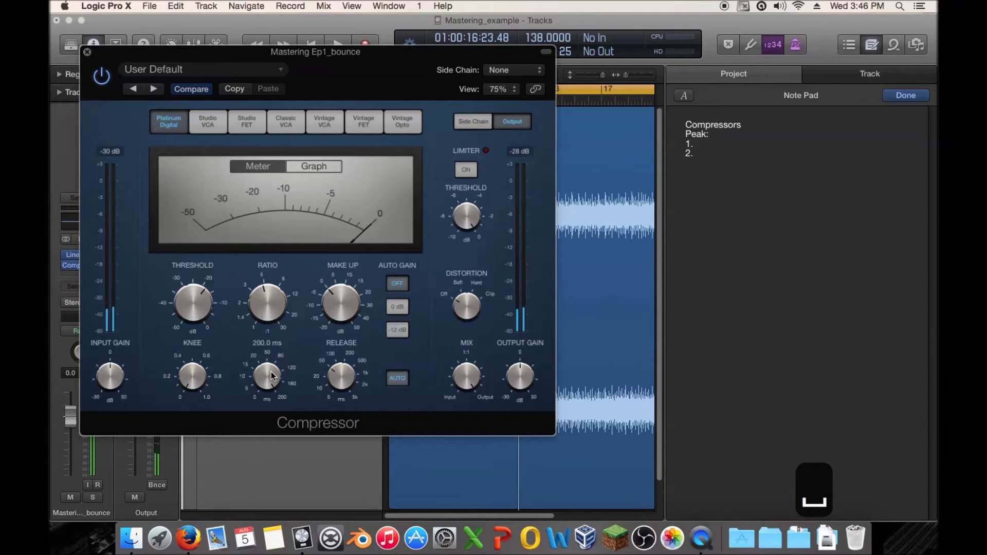
left_click_drag(187, 303, 186, 282)
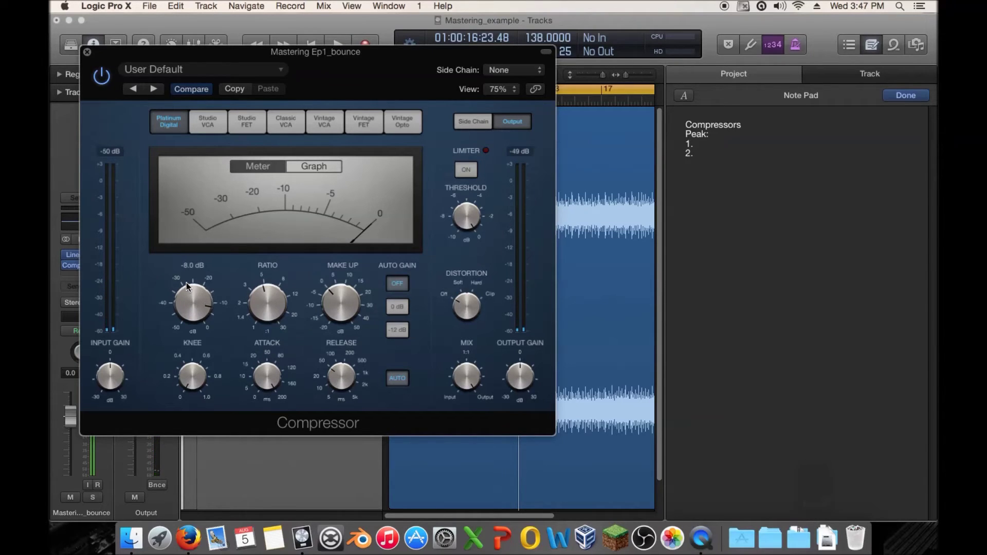
Enter "add punchyness" as the first point under Peak in the project notes
left_click(706, 144)
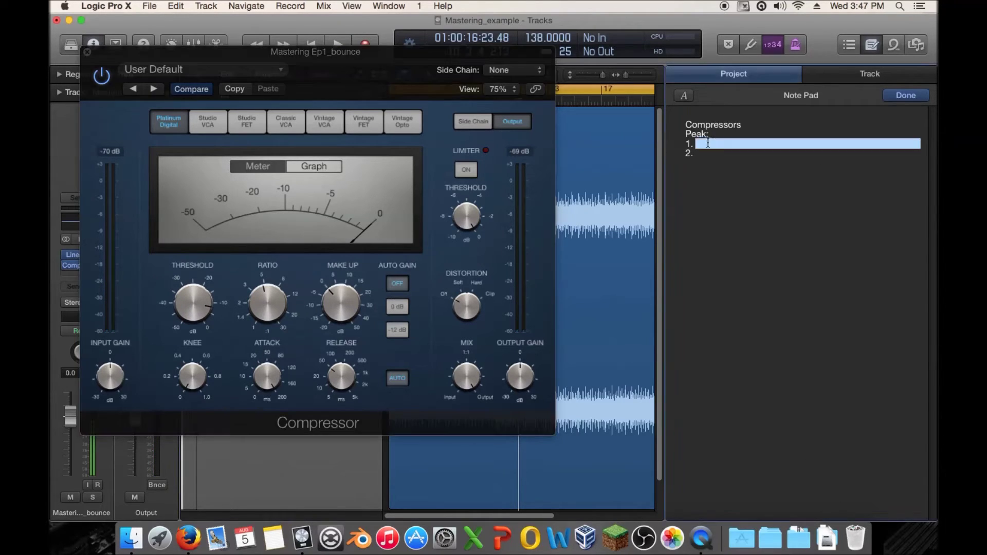
type("add")
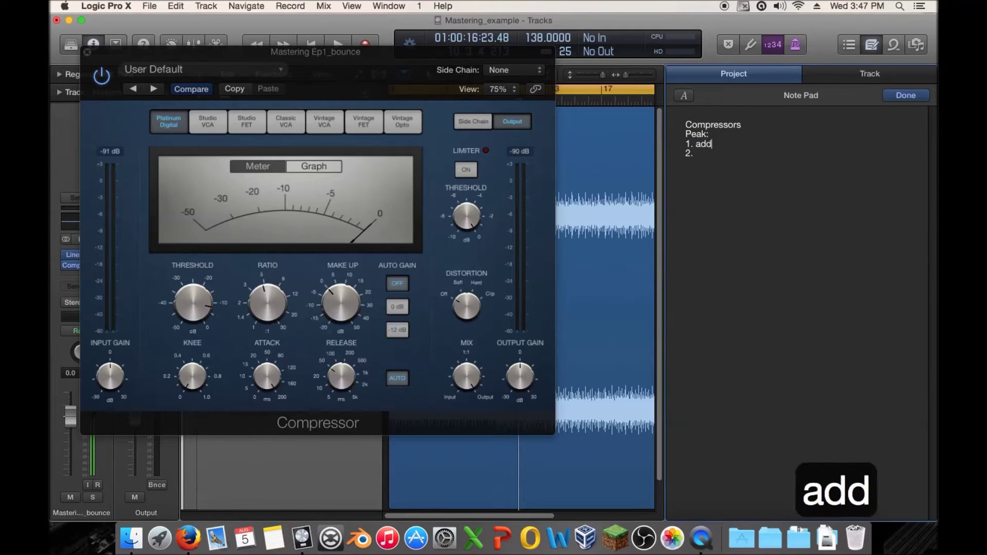
type(" punchyness")
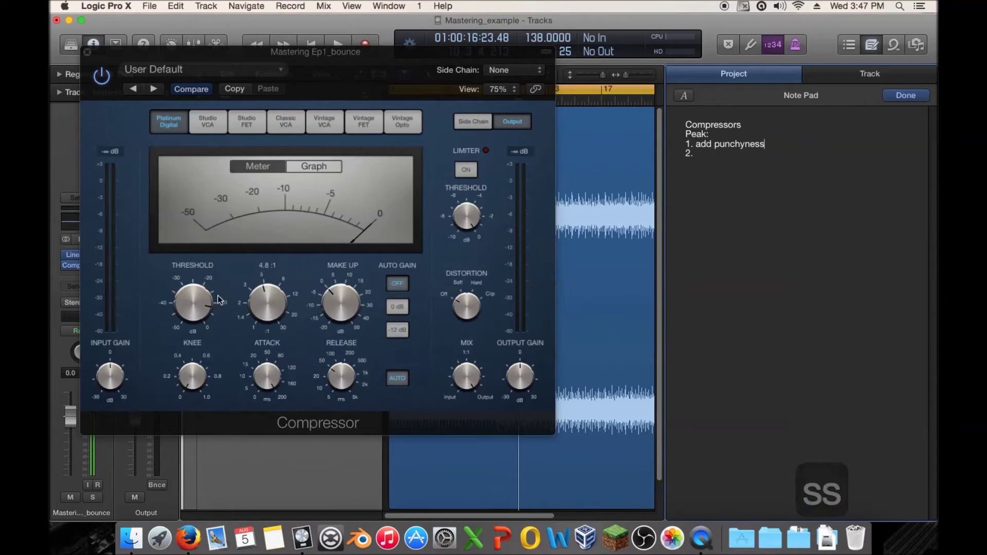
Check the Compressor's side chain detection settings and return to its output settings
left_click(478, 123)
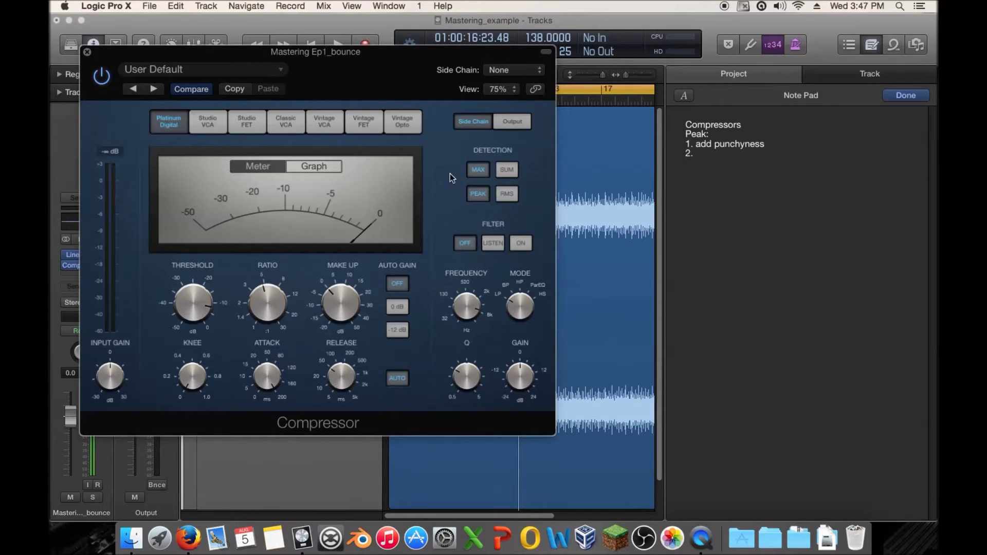
left_click(512, 123)
mouse_move(215, 266)
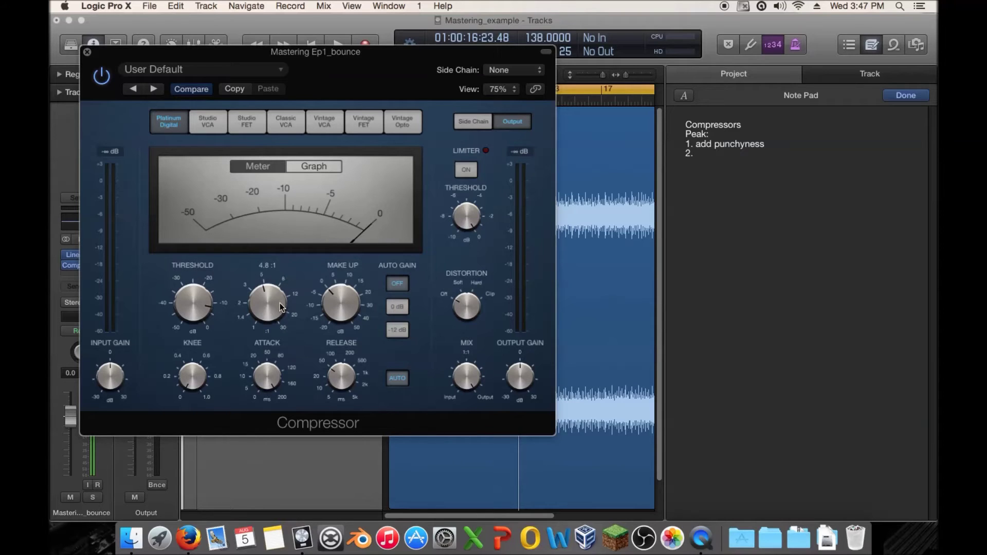
mouse_move(305, 296)
mouse_move(276, 265)
mouse_move(268, 358)
Play the song from the start, shorten the Compressor's attack to about 100 ms and lower the threshold to -16.5 dB
key("space")
mouse_move(198, 309)
mouse_move(198, 309)
left_mouse_down()
mouse_move(198, 320)
mouse_move(200, 307)
left_mouse_up()
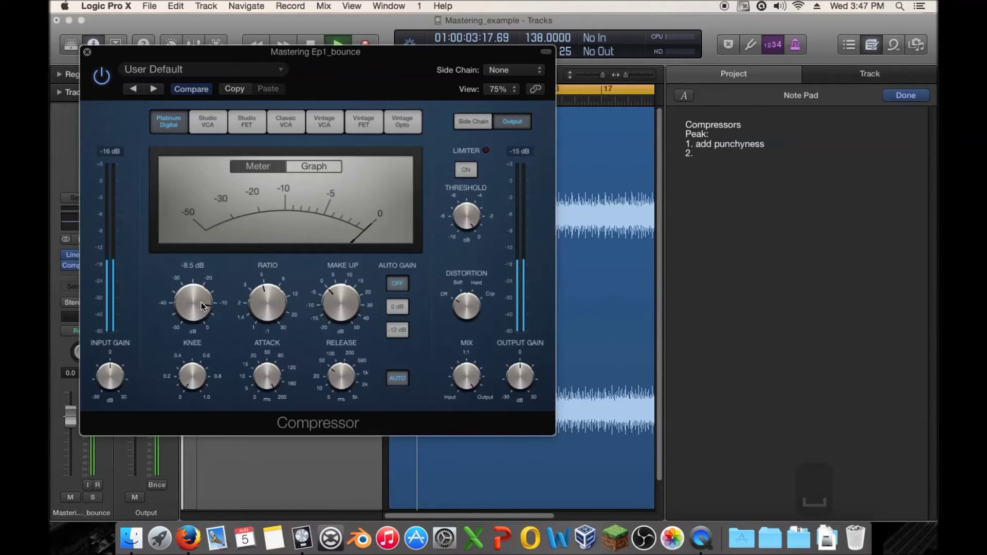
left_click_drag(267, 376, 267, 448)
mouse_move(198, 303)
left_click_drag(198, 303, 195, 322)
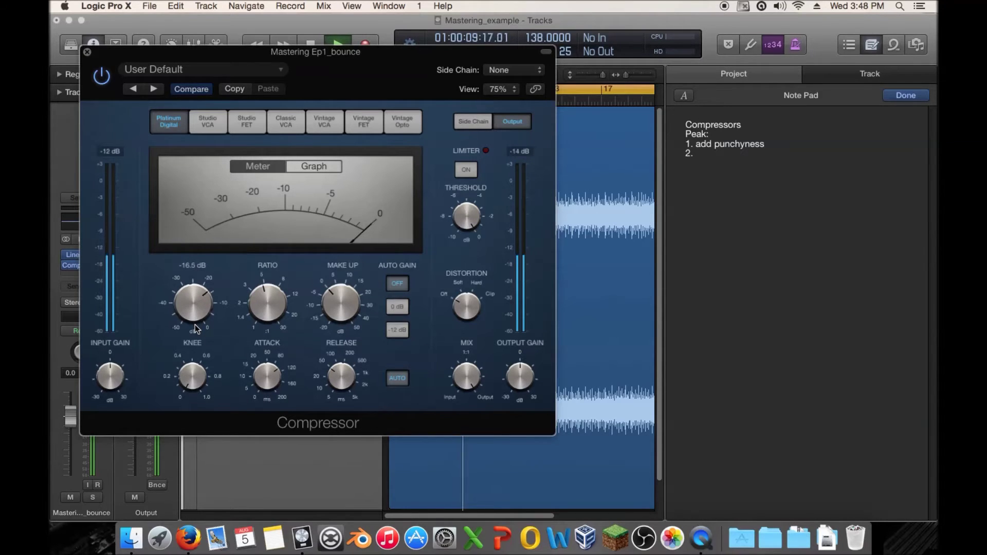
Lower the Compressor's threshold a little further while viewing the gain graph, and return to the meter display
left_click(299, 168)
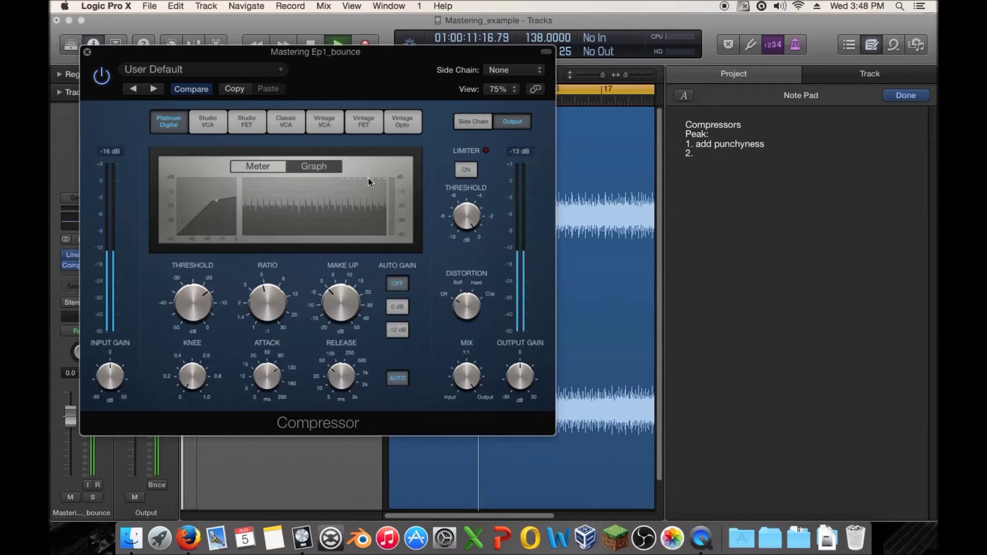
mouse_move(191, 302)
left_click_drag(191, 304, 192, 308)
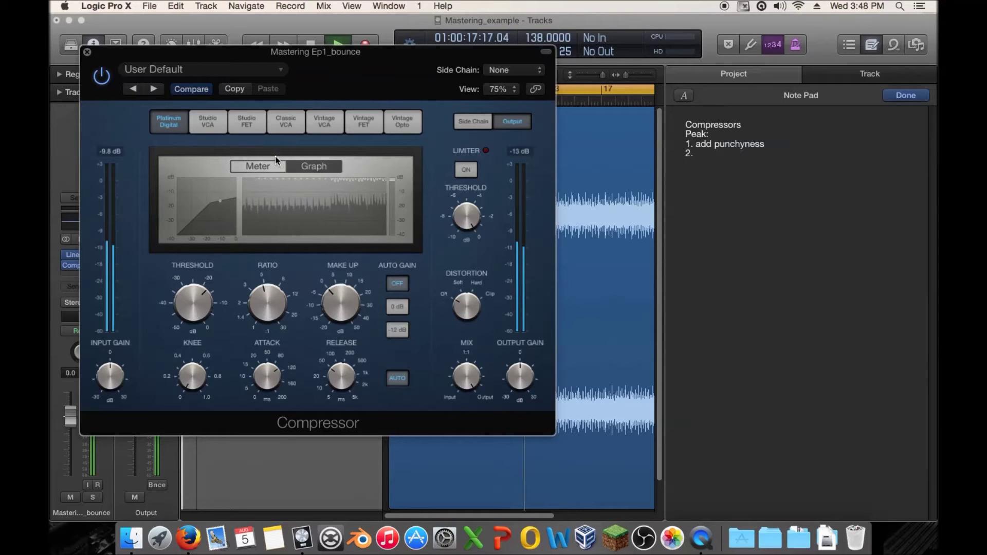
left_click(267, 170)
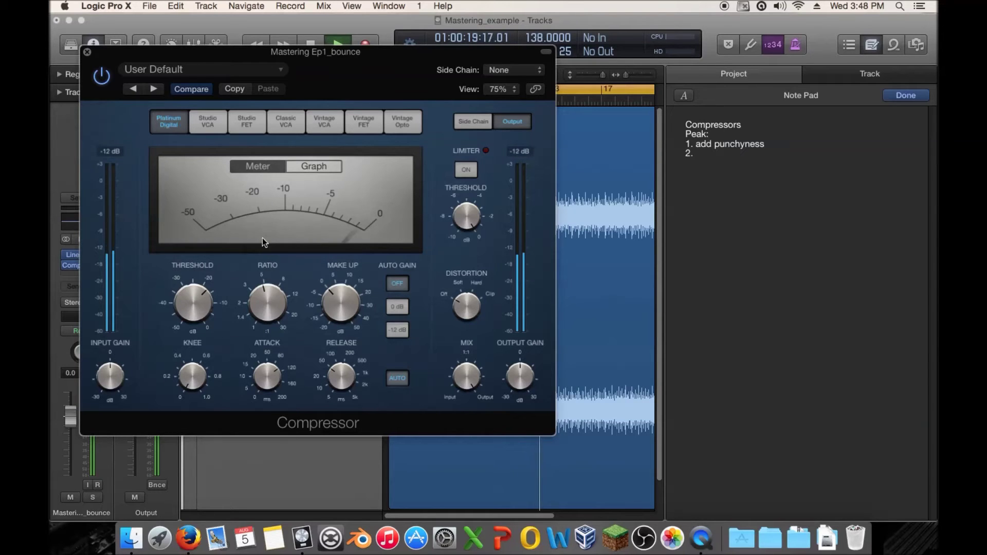
Raise the Compressor's ratio slightly, compare the playback with the plug-in bypassed and active, and stop with it bypassed
left_click(104, 78)
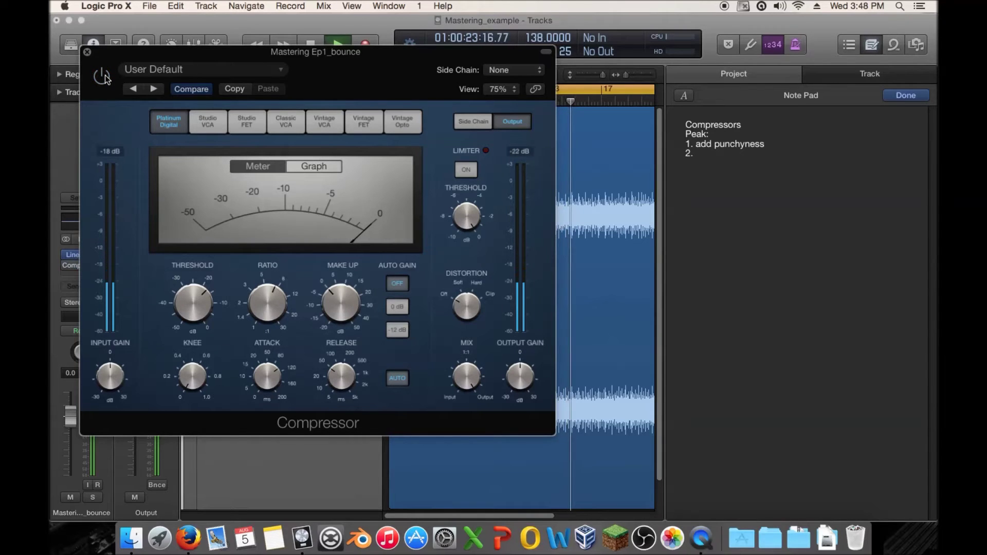
left_click(103, 77)
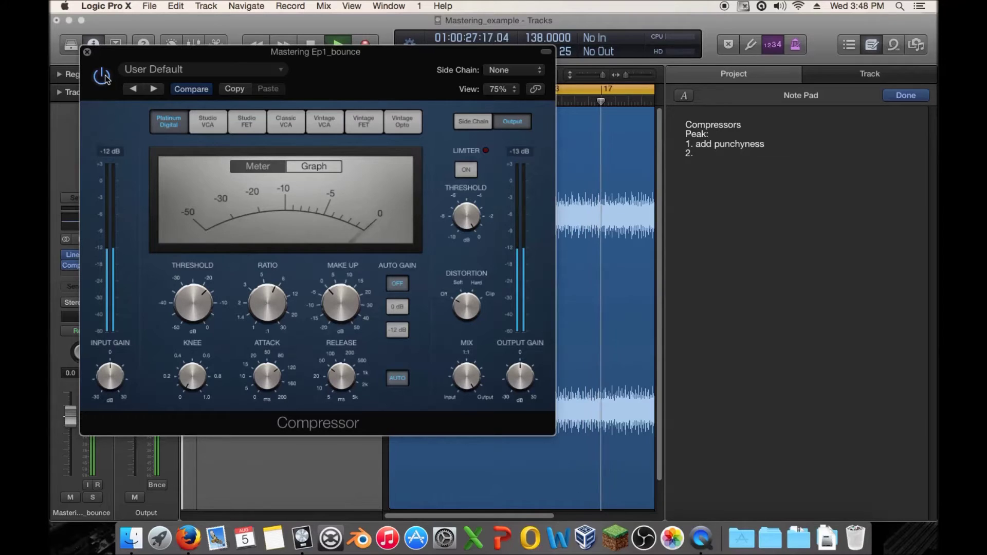
left_click(104, 77)
key("space")
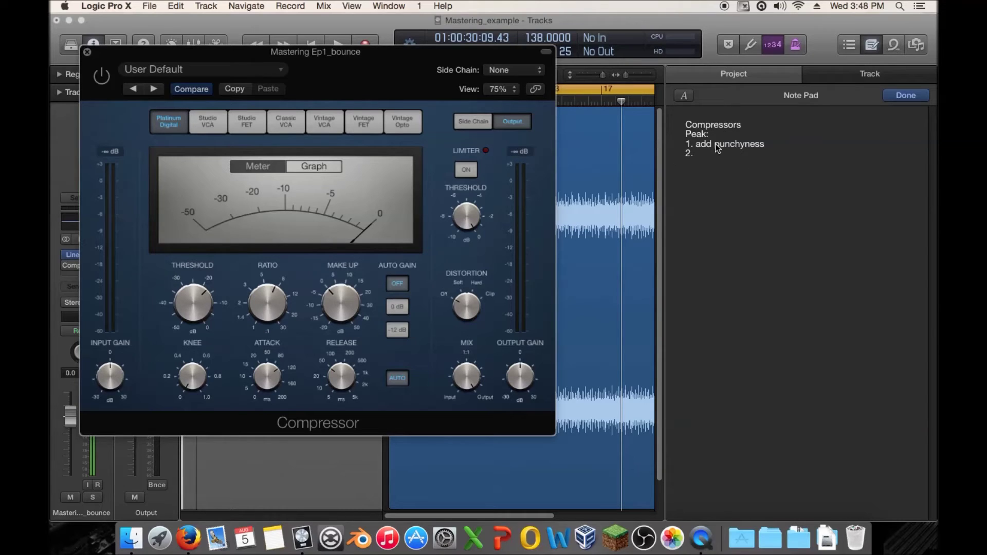
Reactivate the Compressor while playing from the start, raise the threshold slightly and shorten the attack to below 95 ms
key("space")
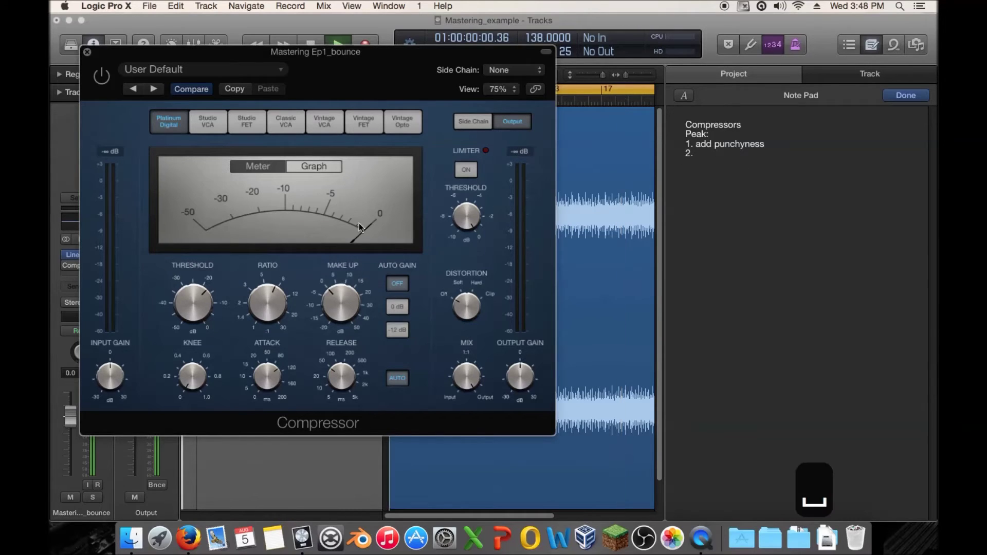
mouse_move(189, 295)
left_mouse_down()
mouse_move(187, 320)
mouse_move(190, 297)
left_mouse_up()
left_click(103, 78)
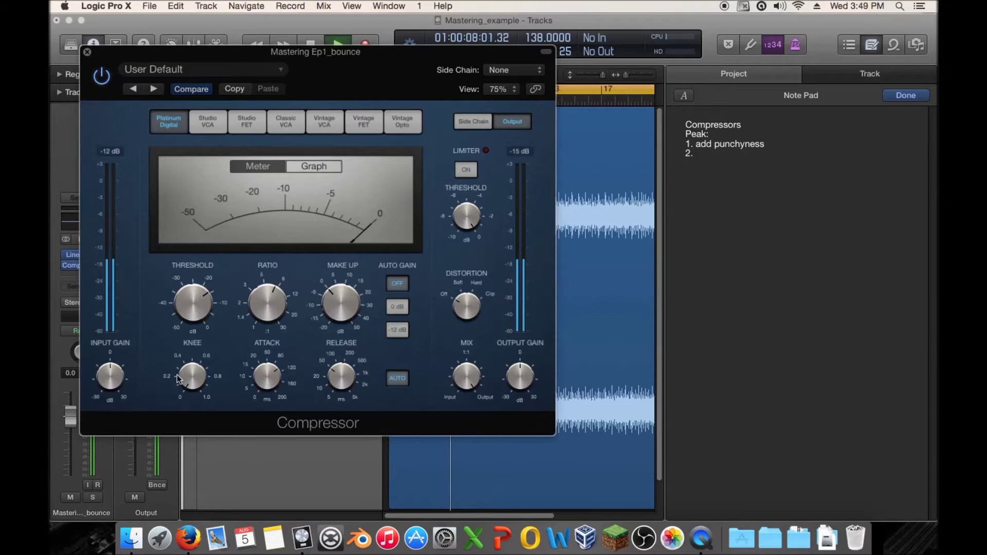
mouse_move(269, 379)
left_click_drag(269, 375, 269, 377)
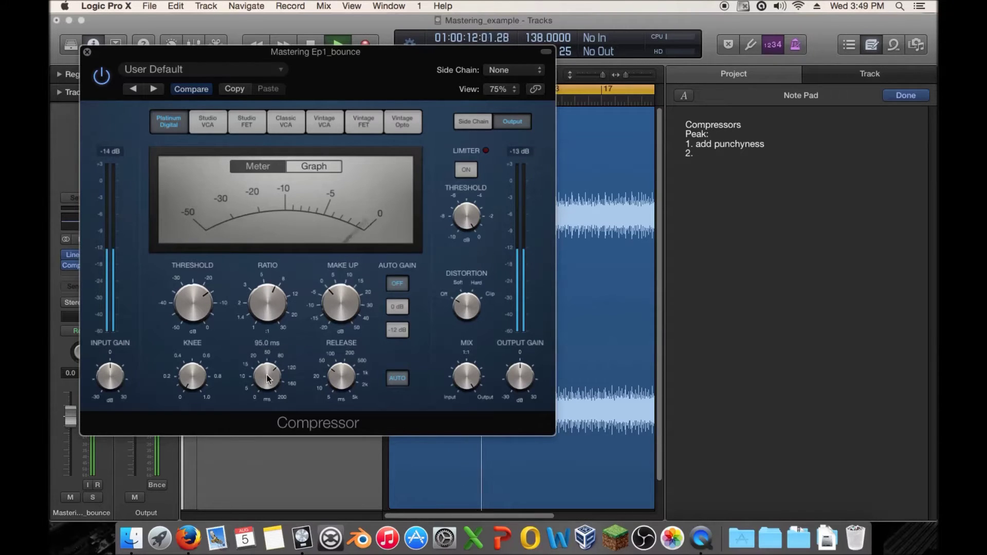
left_click_drag(271, 377, 270, 384)
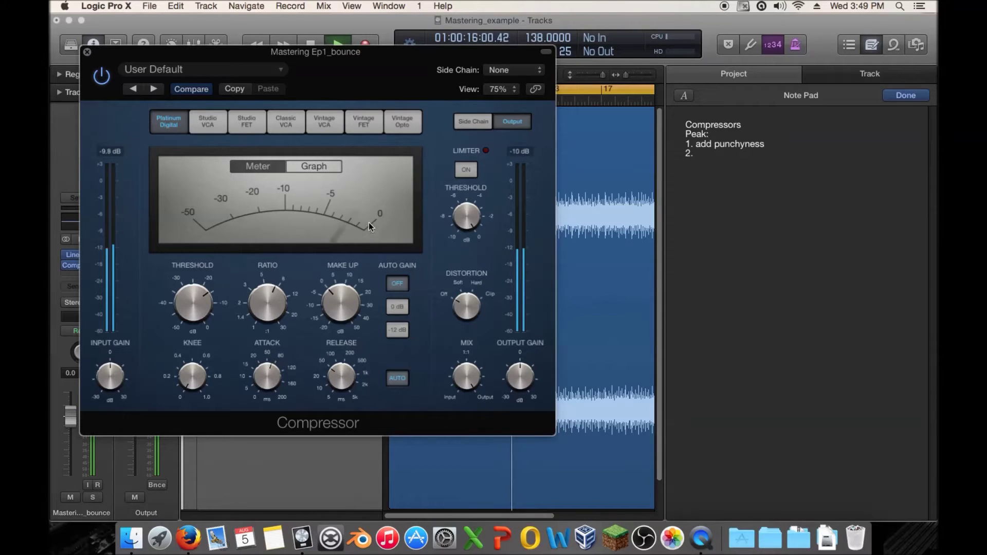
key("space")
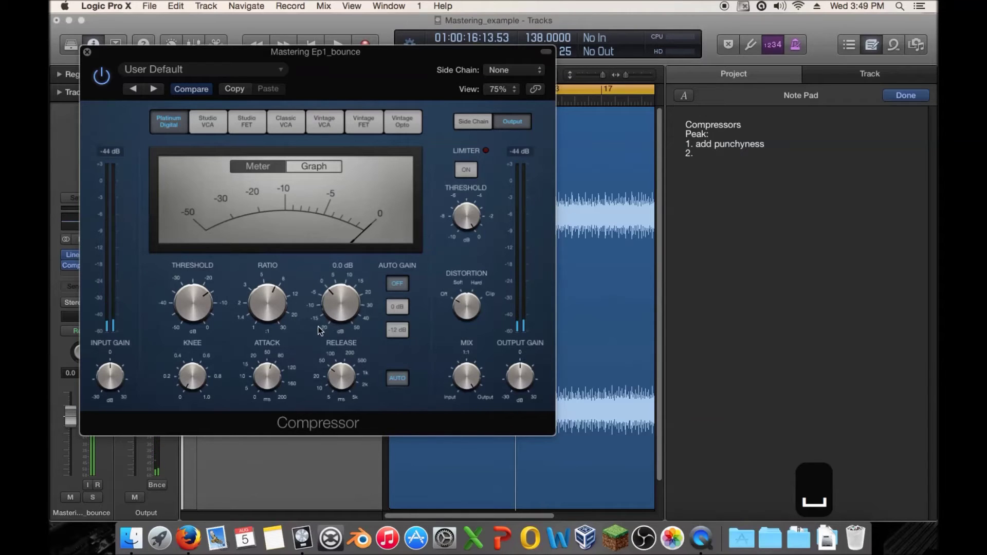
Turn off the Compressor's automatic release, try a 5000 ms release during playback and set it to 16 ms
left_click(399, 380)
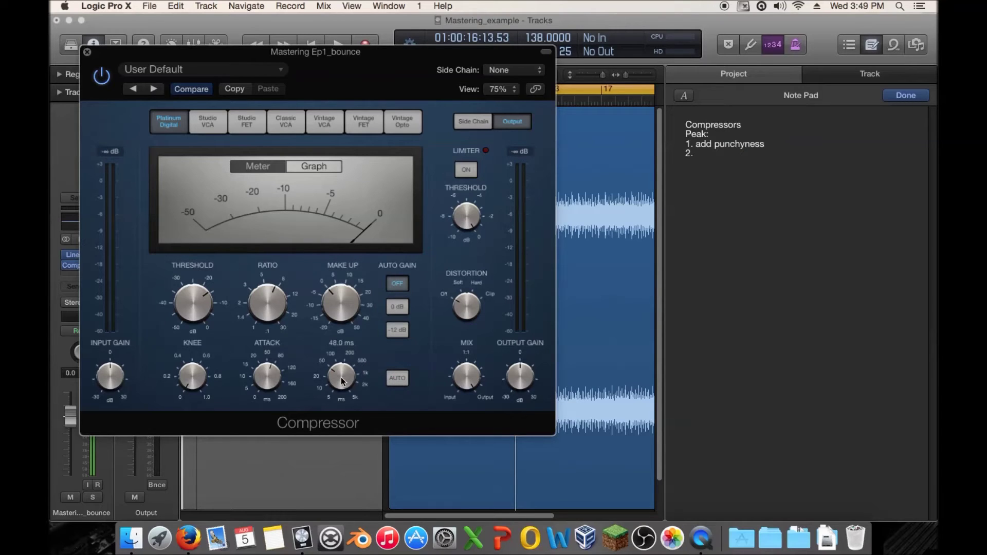
left_click_drag(329, 382, 342, 317)
key("space")
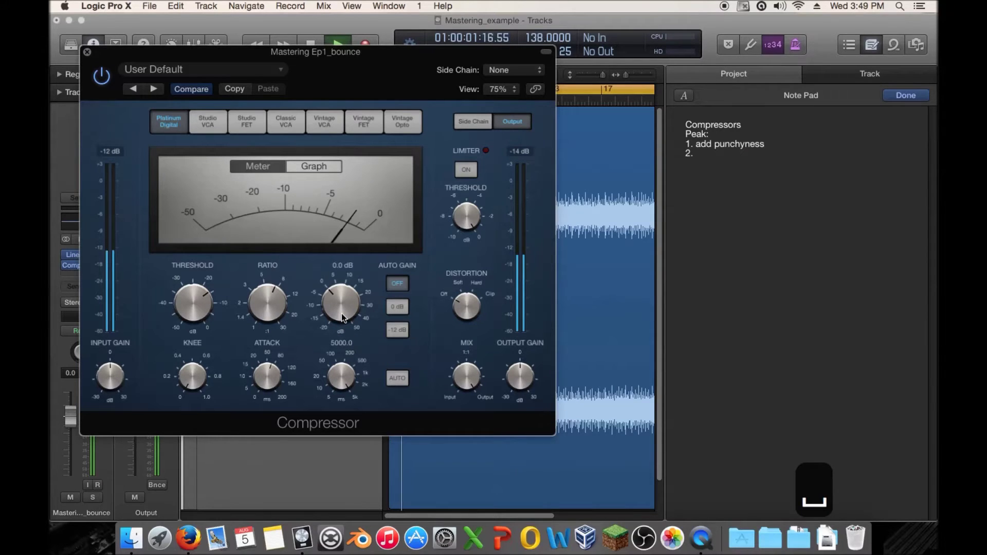
left_click_drag(341, 314, 347, 392)
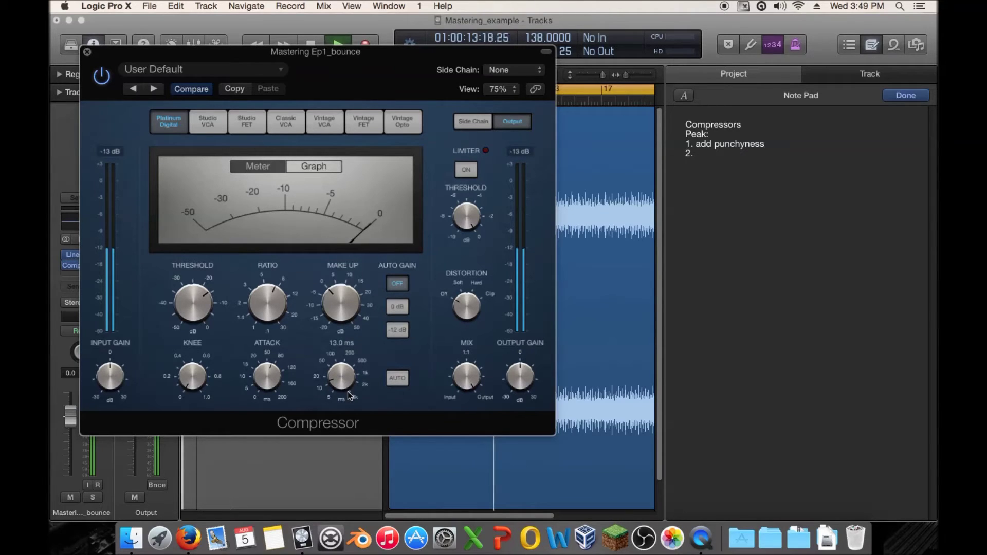
left_click_drag(337, 376, 337, 374)
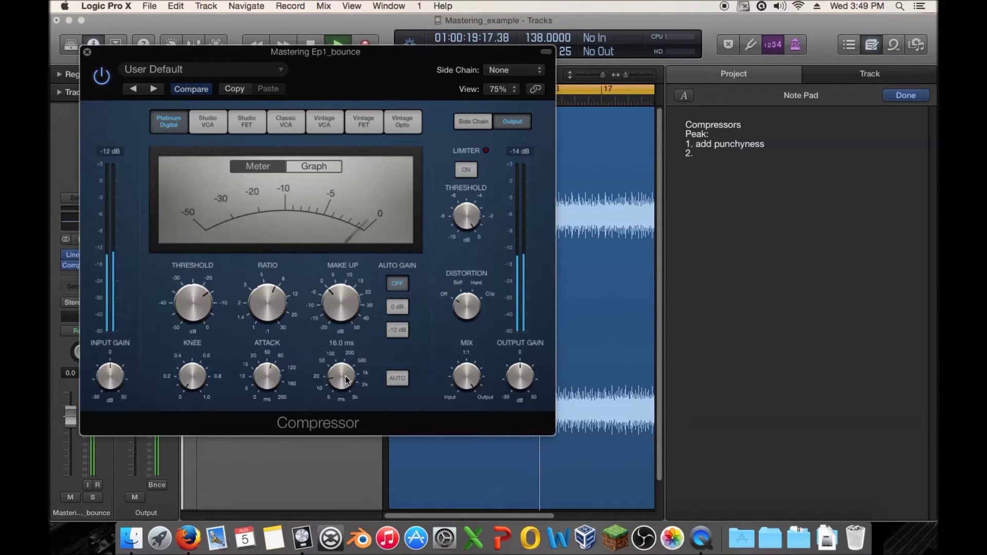
key("space")
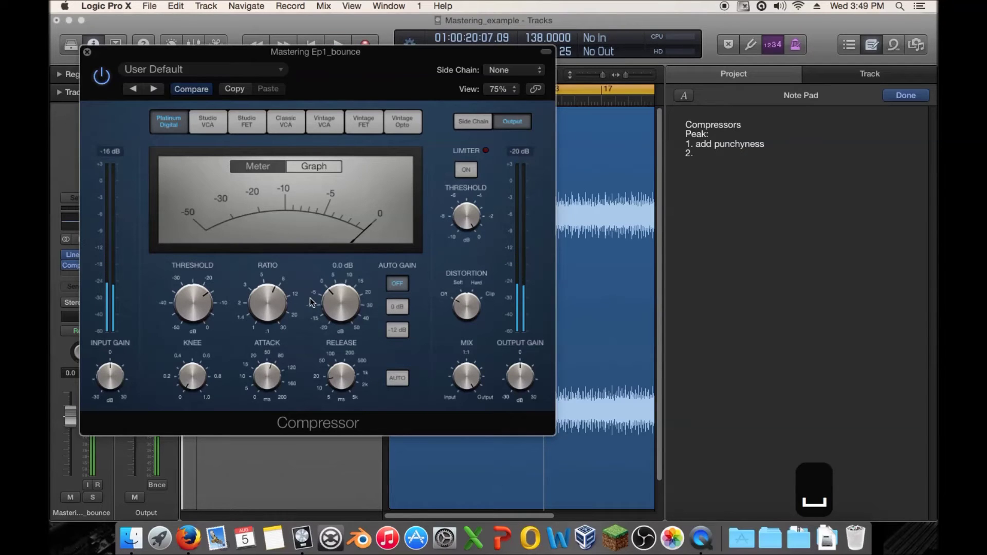
Enter "light limiting" as the second point under Peak in the project notes
mouse_move(325, 370)
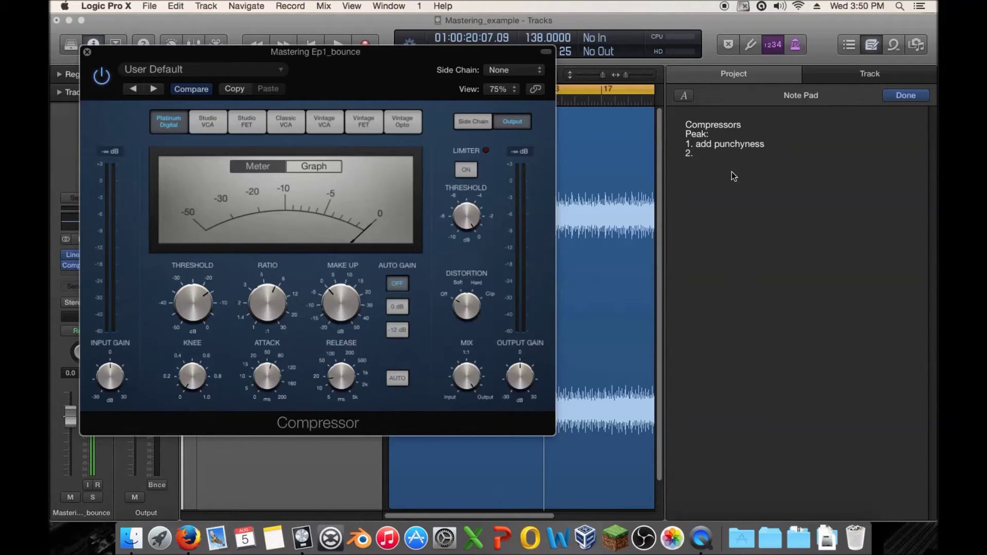
left_click(730, 156)
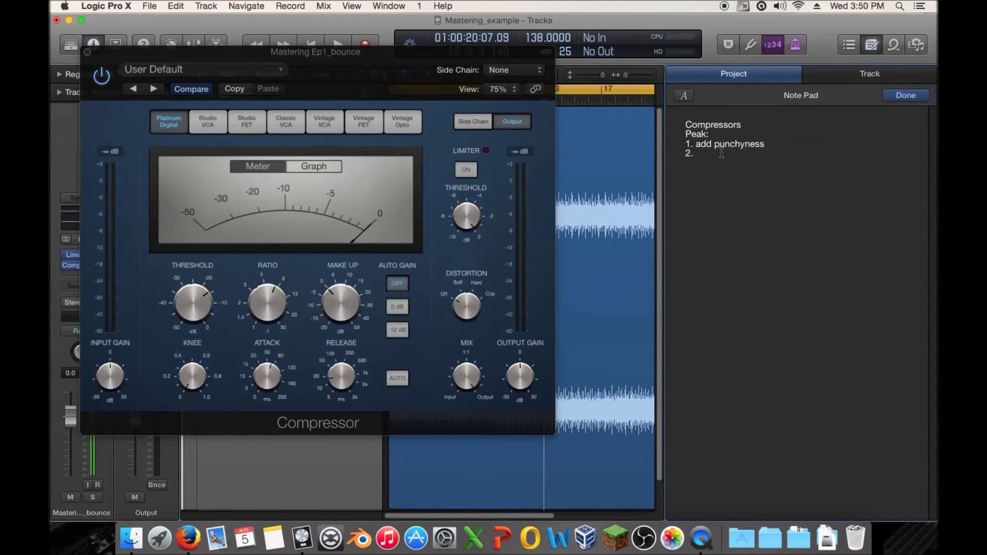
type("light limiting")
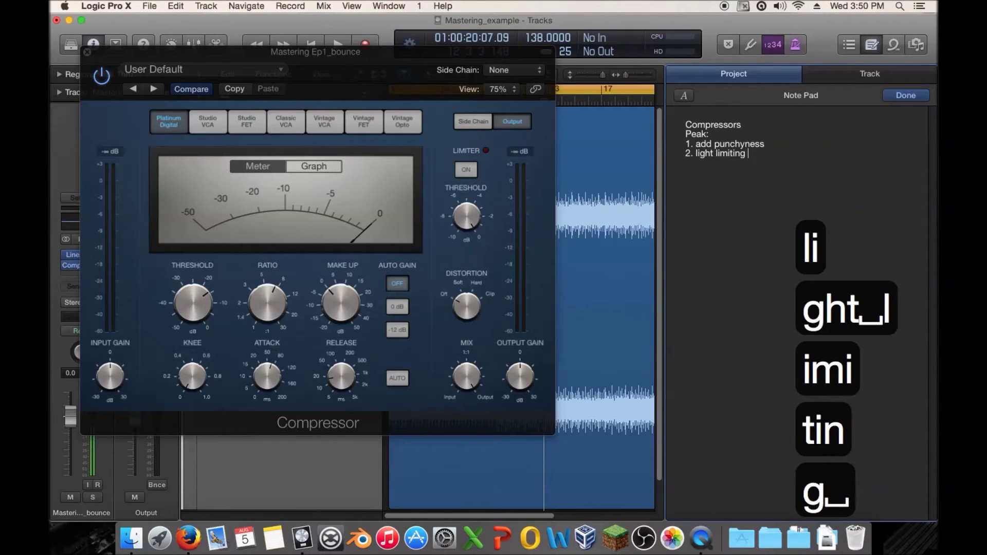
Remove the trailing space after "light limiting" and shorten the Compressor's attack to its minimum
key("BackSpace")
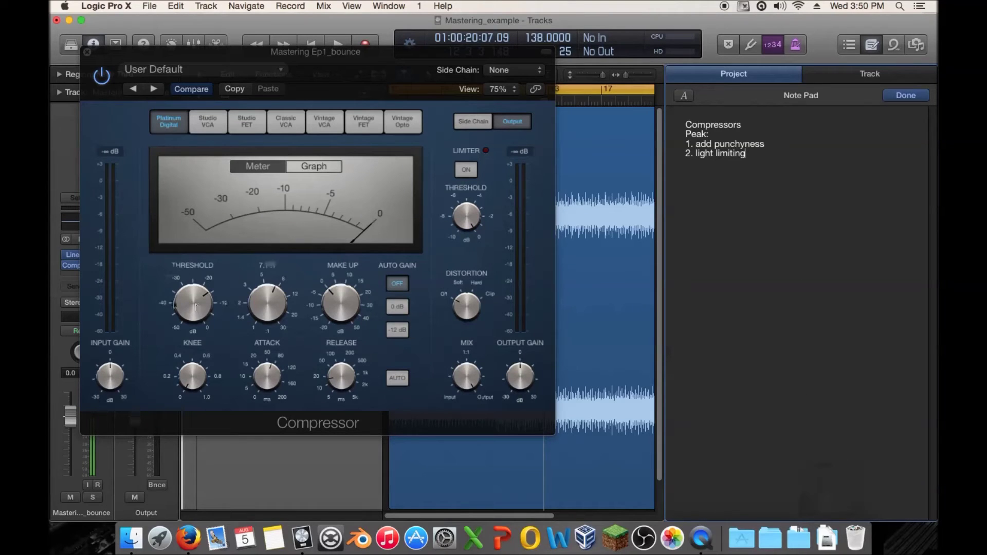
left_click(261, 376)
left_click_drag(261, 396, 262, 431)
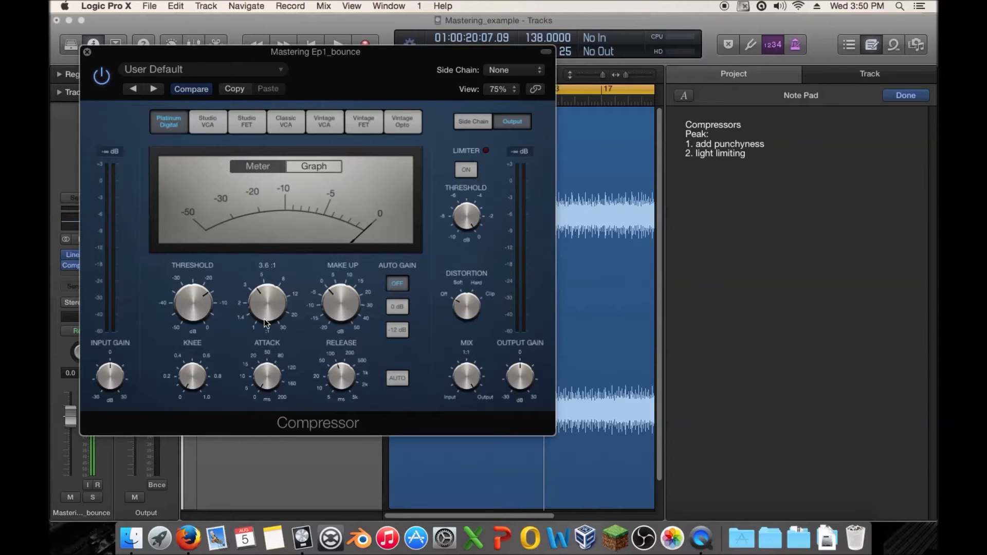
Show the Compressor's graph, try a 27:1 ratio and lower the ratio to about 2:1
left_click(305, 166)
left_click_drag(264, 309, 219, 208)
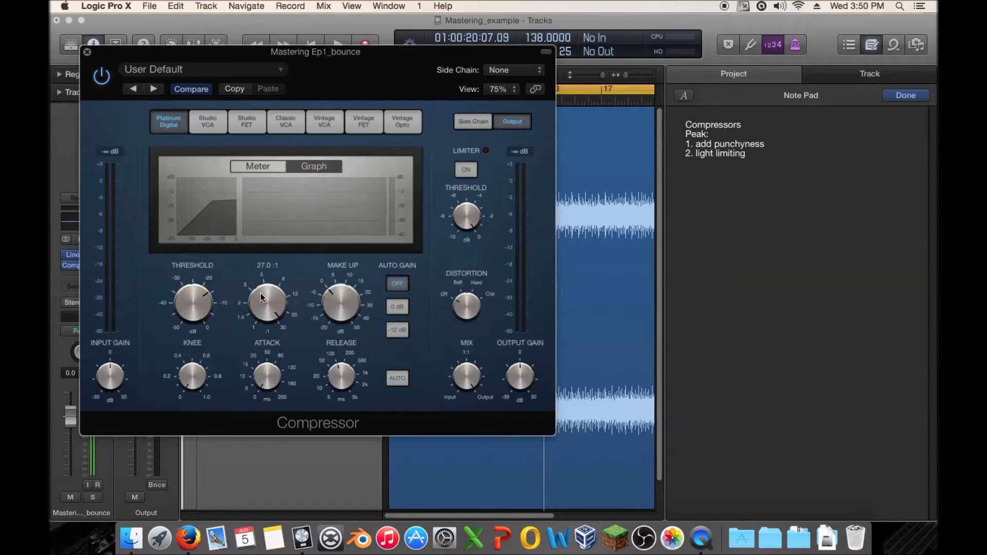
left_click_drag(262, 315, 260, 386)
Lower the Compressor's threshold to -20 dB and compare the playback with the plug-in bypassed and active
mouse_move(470, 191)
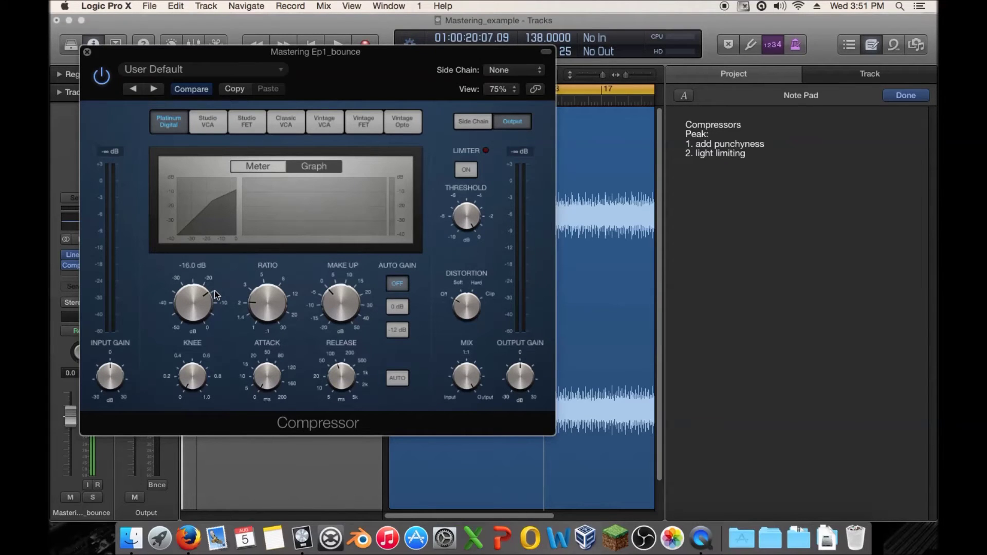
left_click_drag(215, 295, 197, 307)
key("space")
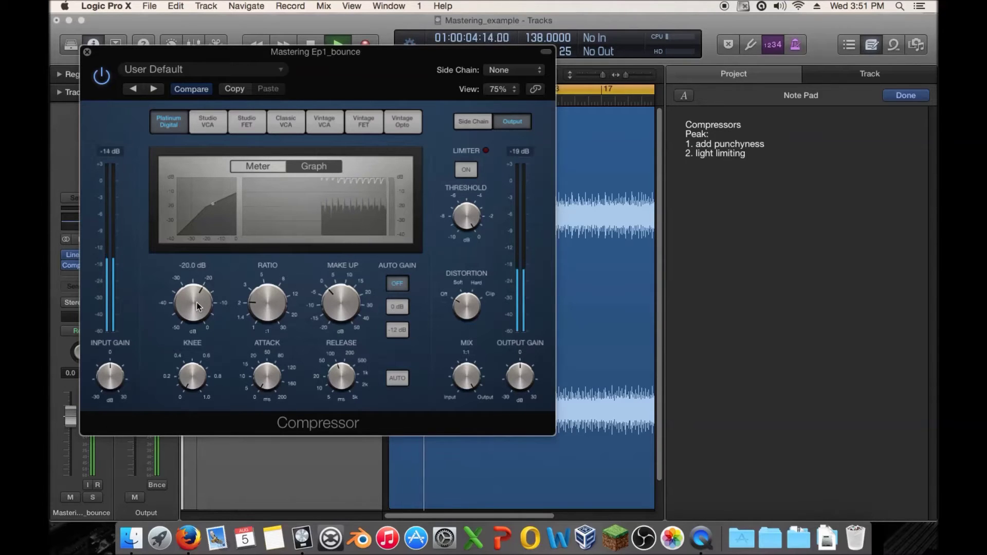
left_click(101, 81)
left_click(101, 78)
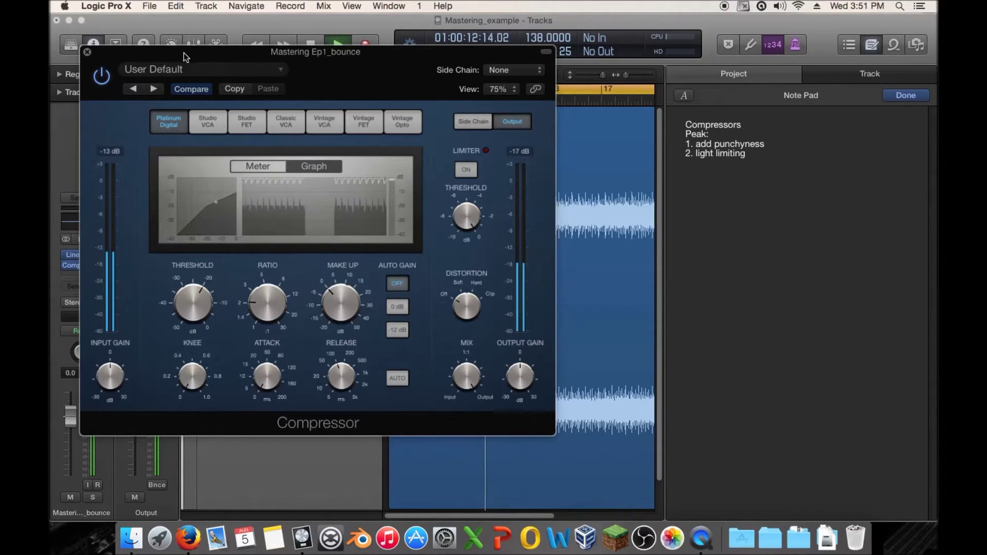
Move the Compressor window clear of the channel strips and check the track's peak level with the plug-in bypassed, clearing the previous peak
left_click_drag(183, 52, 301, 53)
left_click(99, 371)
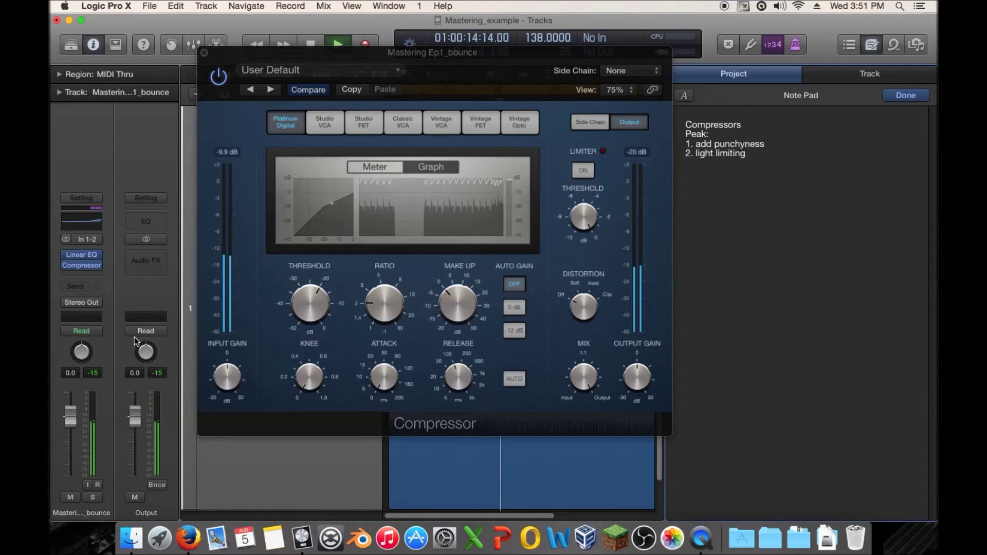
left_click(218, 77)
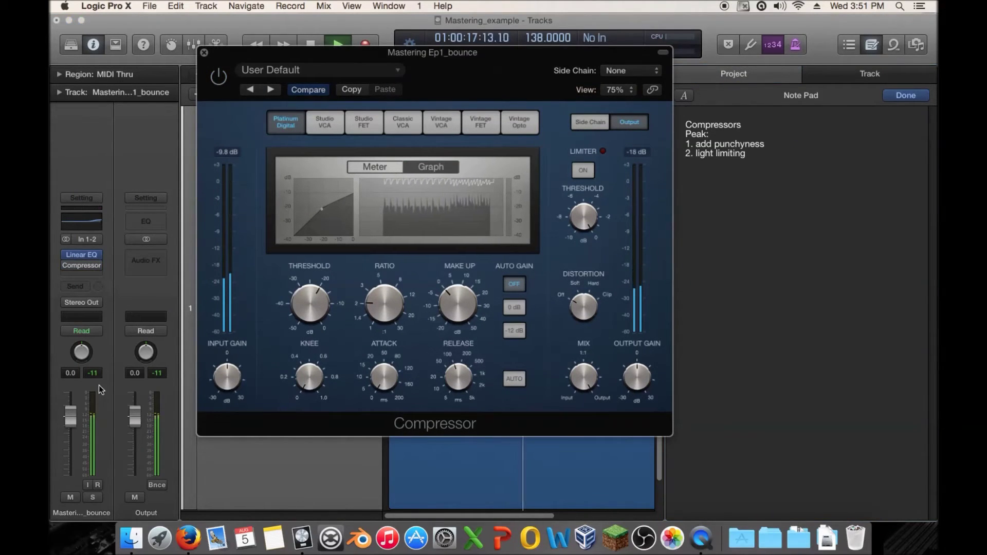
key("space")
Reactivate the Compressor, raise its make-up gain to 5.0 dB and compare the playback bypassed and active
left_click(218, 77)
left_click_drag(464, 319, 458, 296)
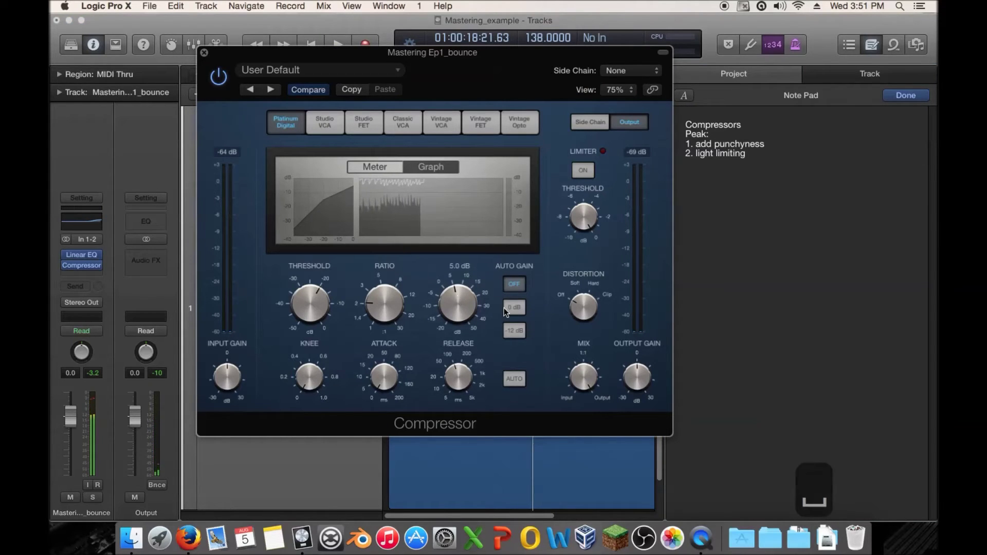
key("space")
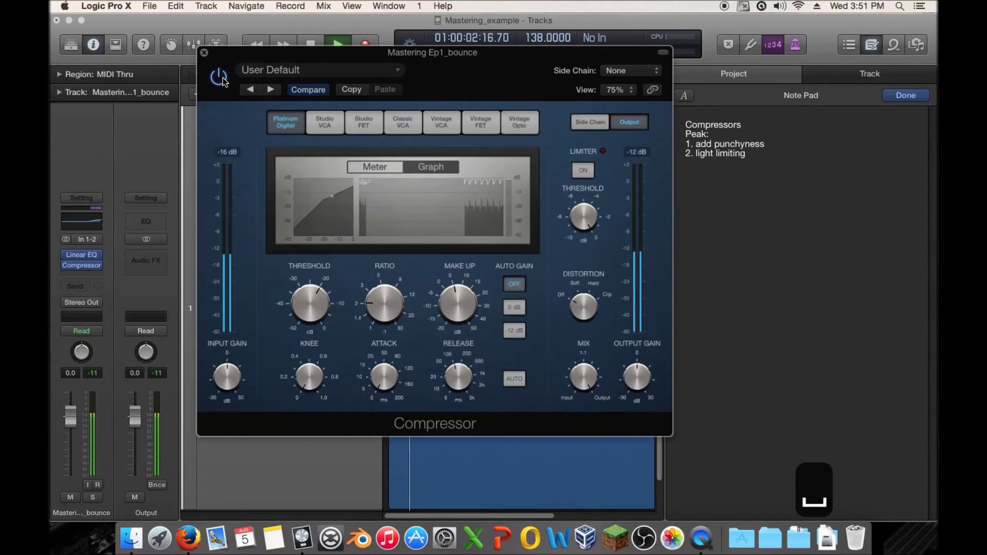
left_click(224, 82)
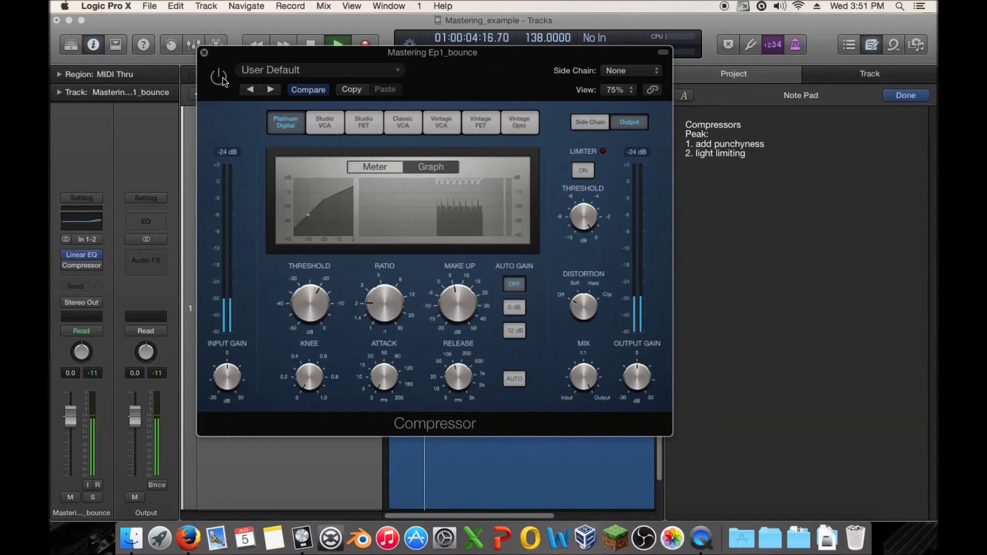
left_click(223, 78)
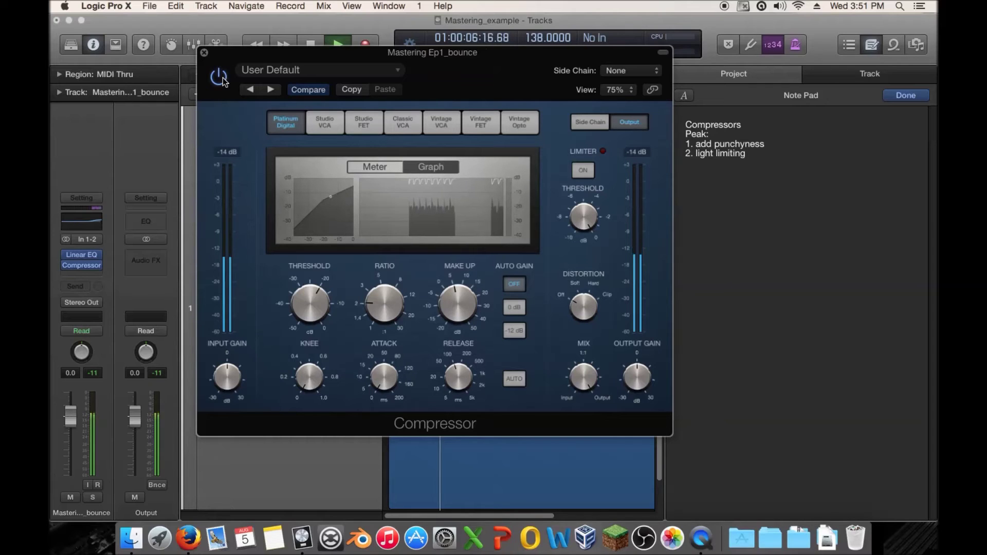
Reduce the make-up gain to 4.5 dB, bypass the Compressor for comparison and stop playback
mouse_move(449, 298)
left_click_drag(448, 295, 448, 297)
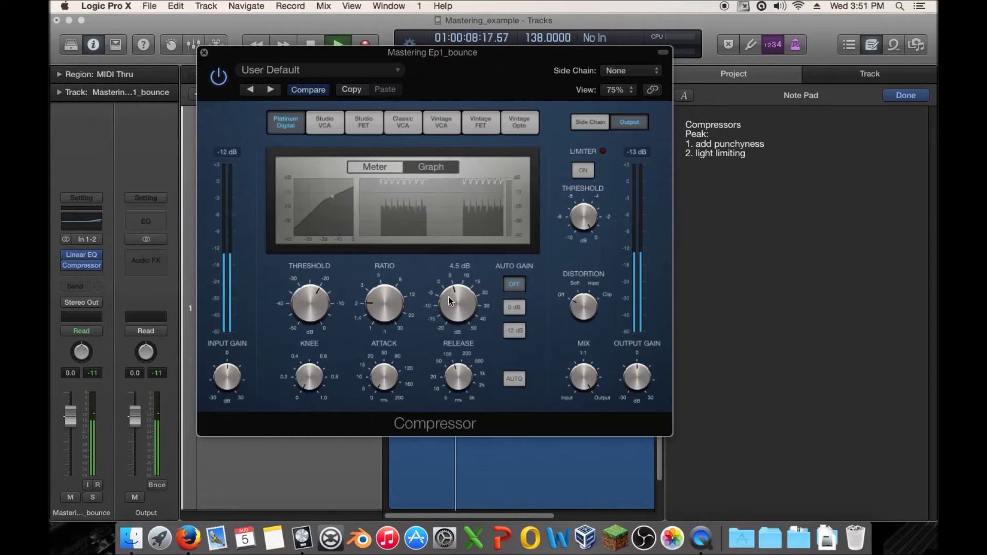
left_click(218, 77)
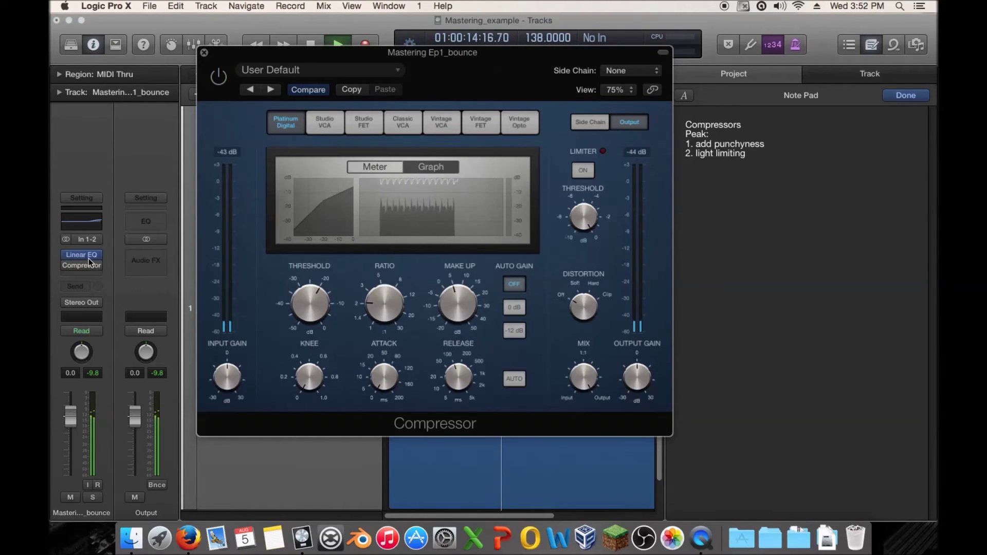
key("space")
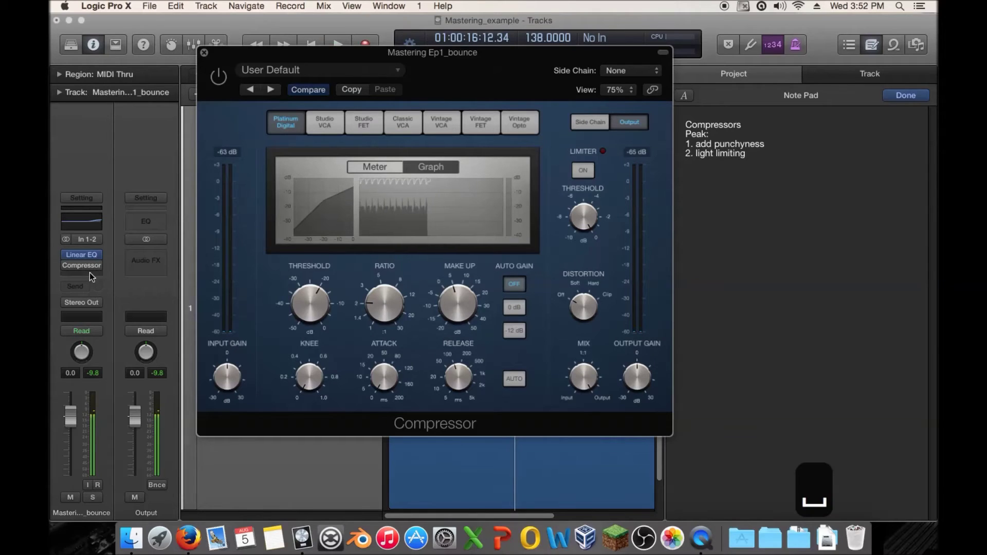
Insert a stereo MultiMeter after the Compressor on the bounce track and move its window beside the Compressor
left_click(90, 274)
mouse_move(141, 400)
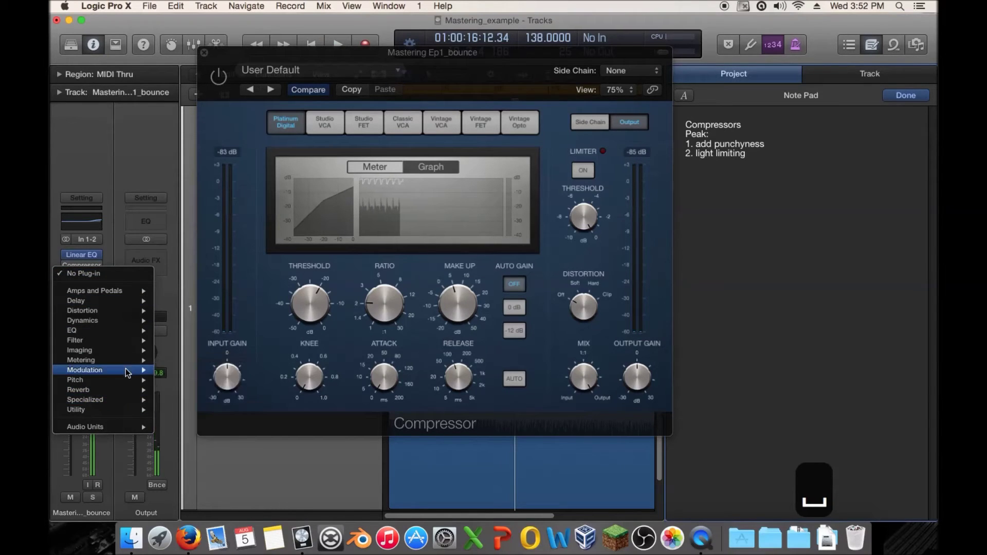
mouse_move(131, 361)
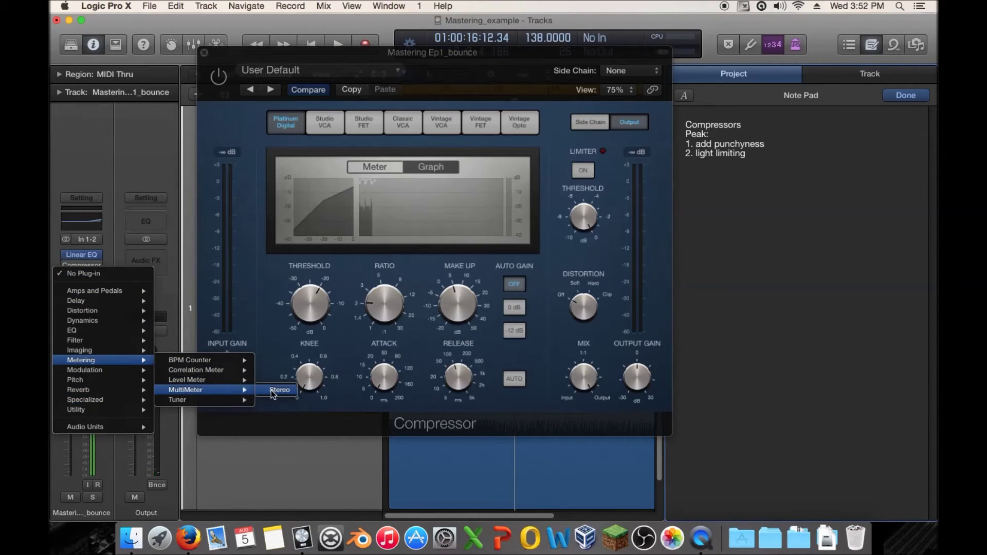
left_click(271, 390)
left_click_drag(317, 83, 775, 219)
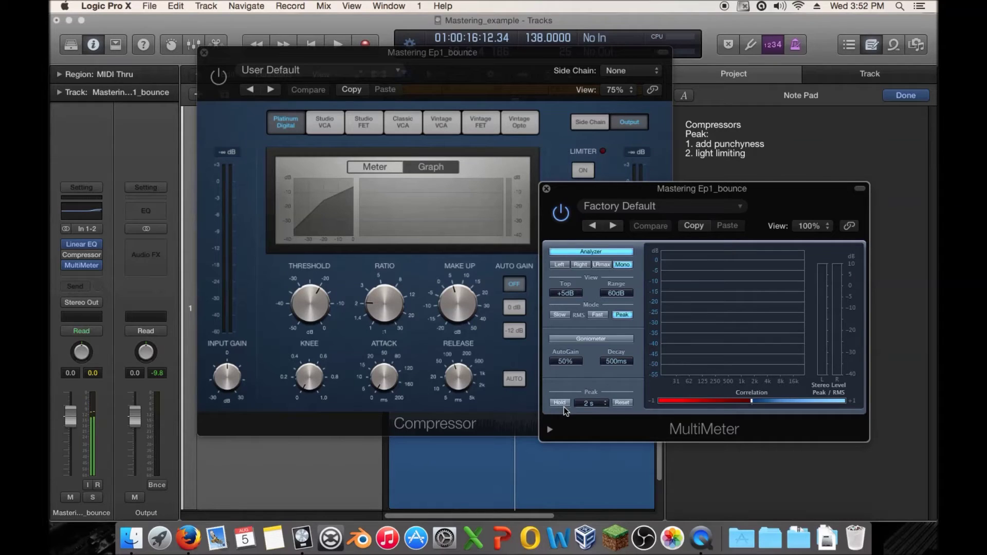
Set the MultiMeter's peak hold to infinite, turn Hold on during playback and stop
left_click(589, 403)
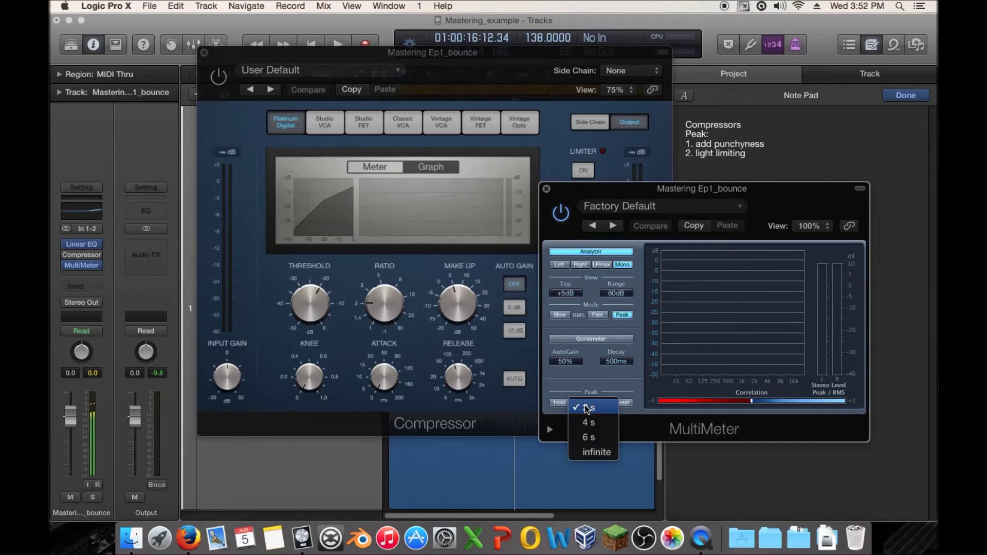
left_click(598, 453)
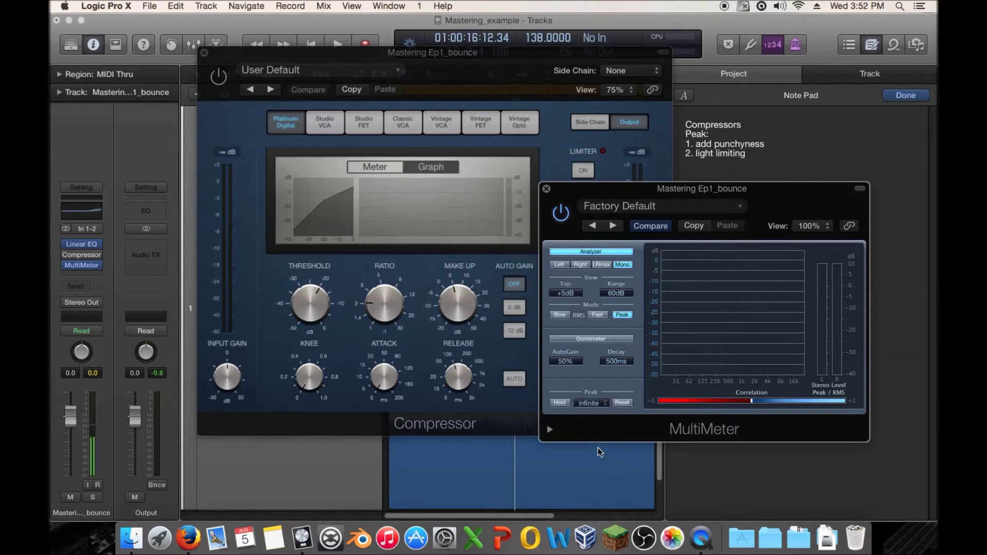
key("space")
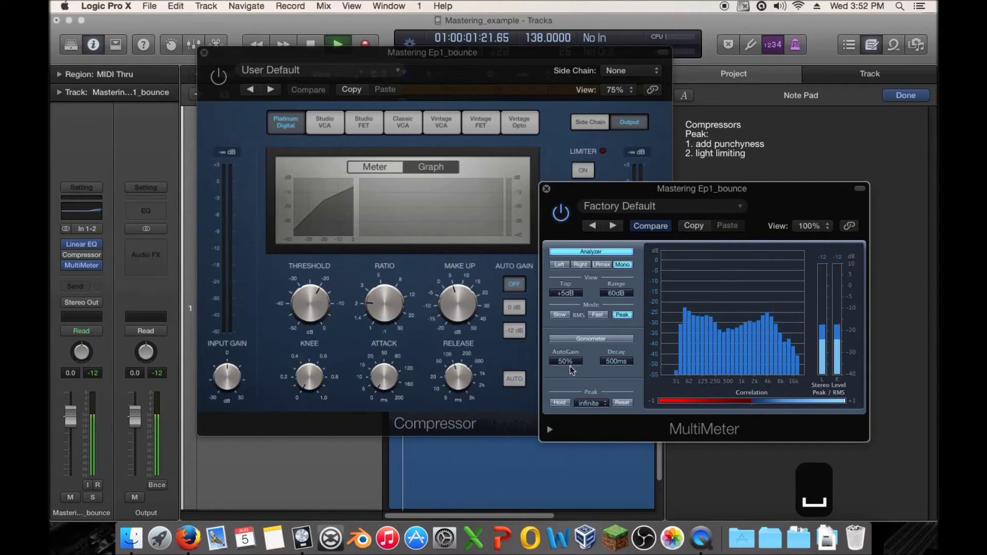
left_click(560, 403)
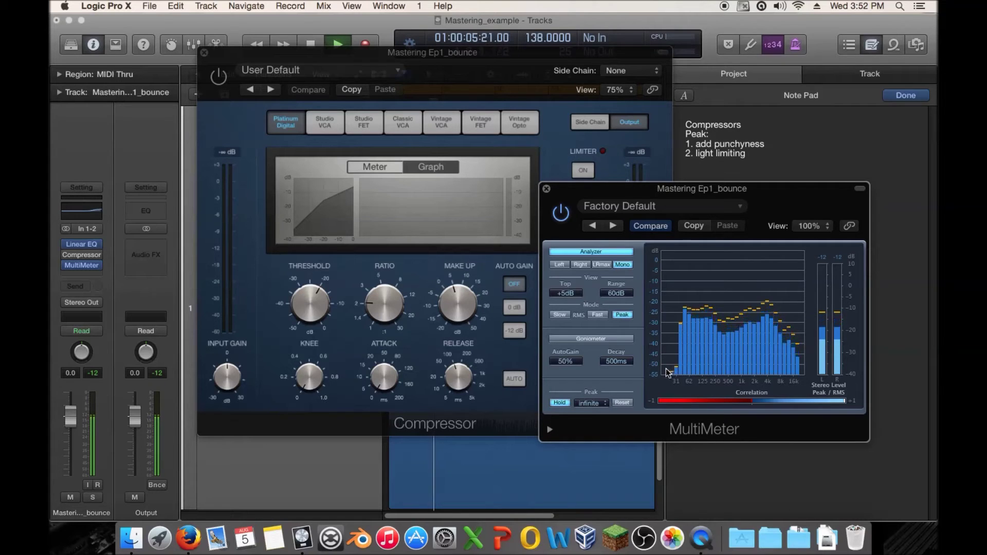
key("space")
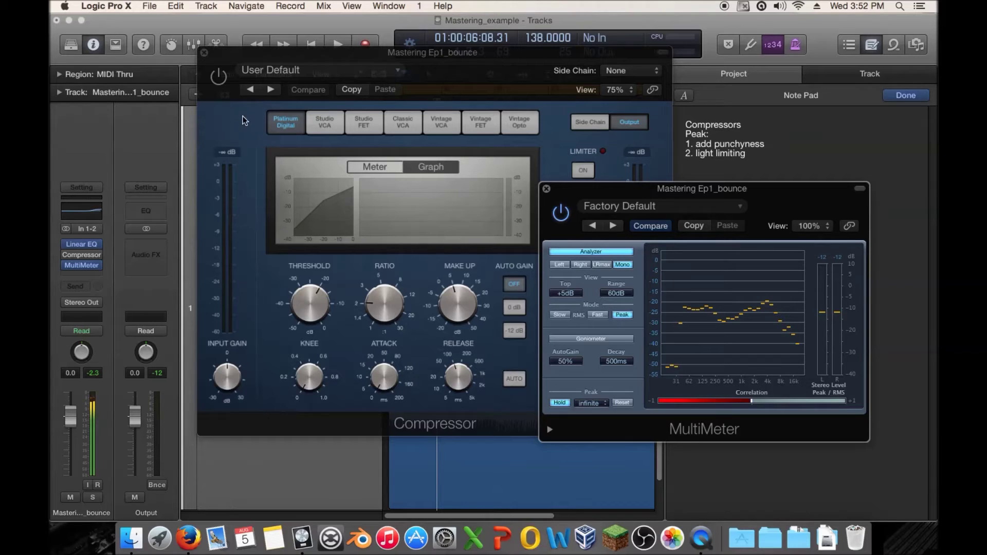
Play from the start and compare the MultiMeter peaks with the Compressor active and bypassed, stopping with it active
key("space")
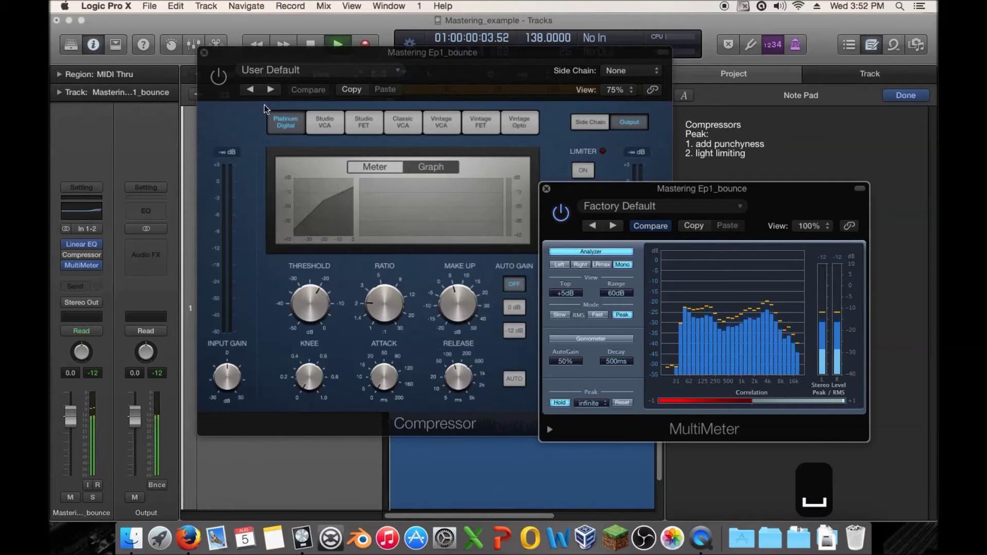
left_click(221, 87)
left_click(221, 86)
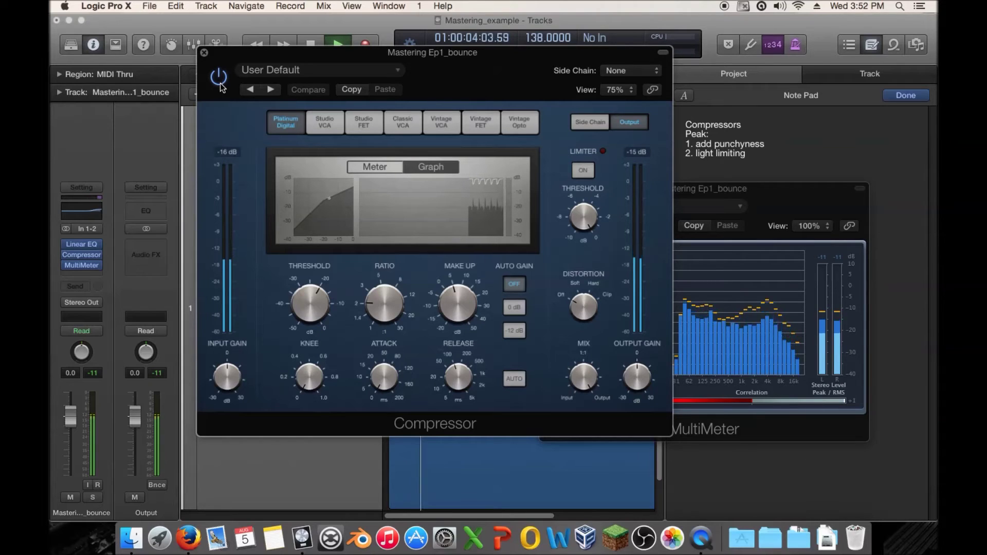
left_click(219, 80)
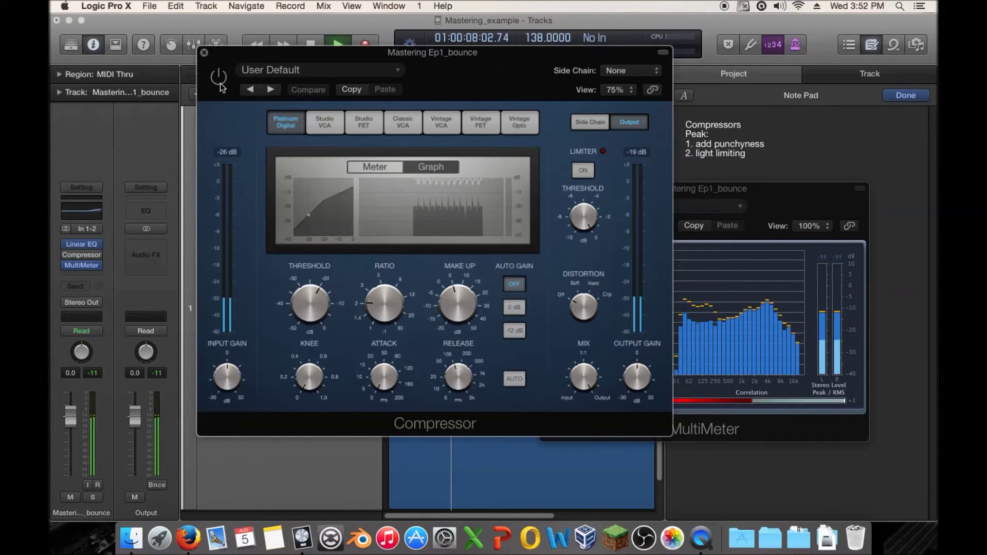
left_click(220, 85)
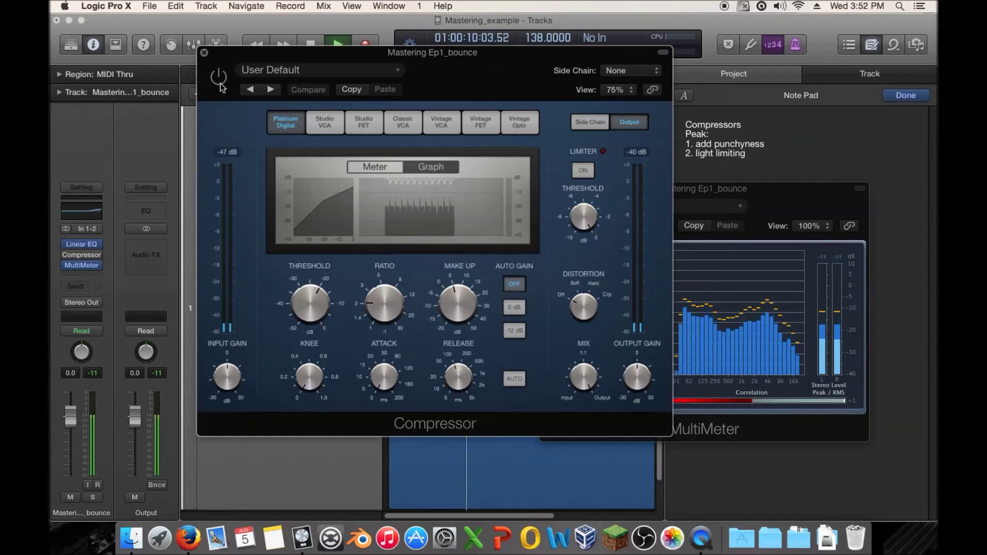
key("space")
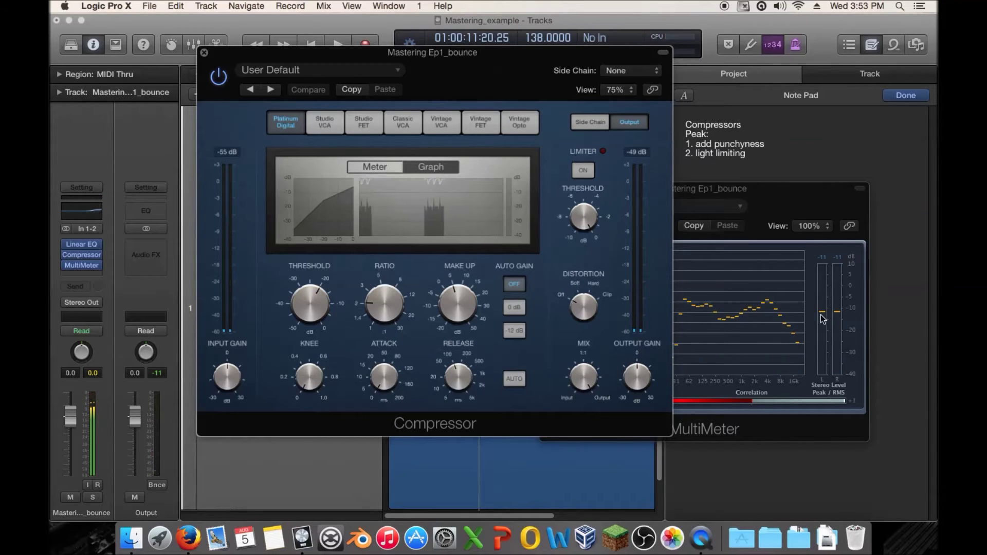
Reset the MultiMeter's held peaks and replay from the start, comparing the levels with the Compressor bypassed and active
left_click(825, 318)
left_click(622, 404)
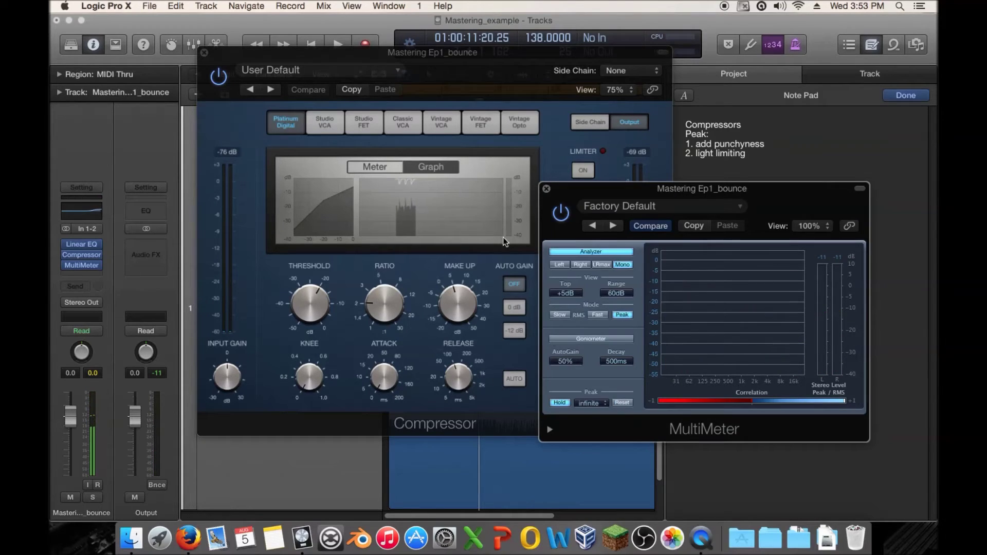
left_click(218, 78)
key("space")
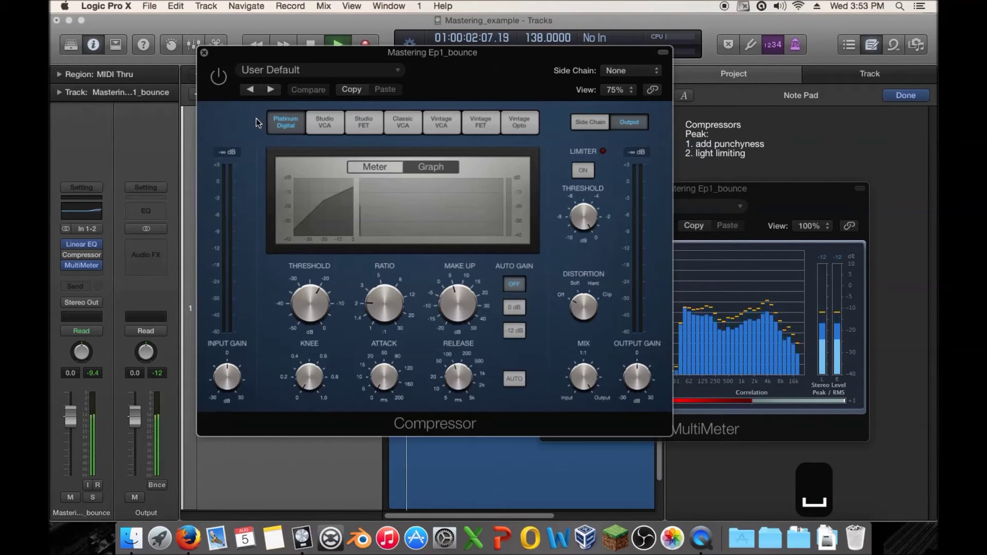
left_click(218, 78)
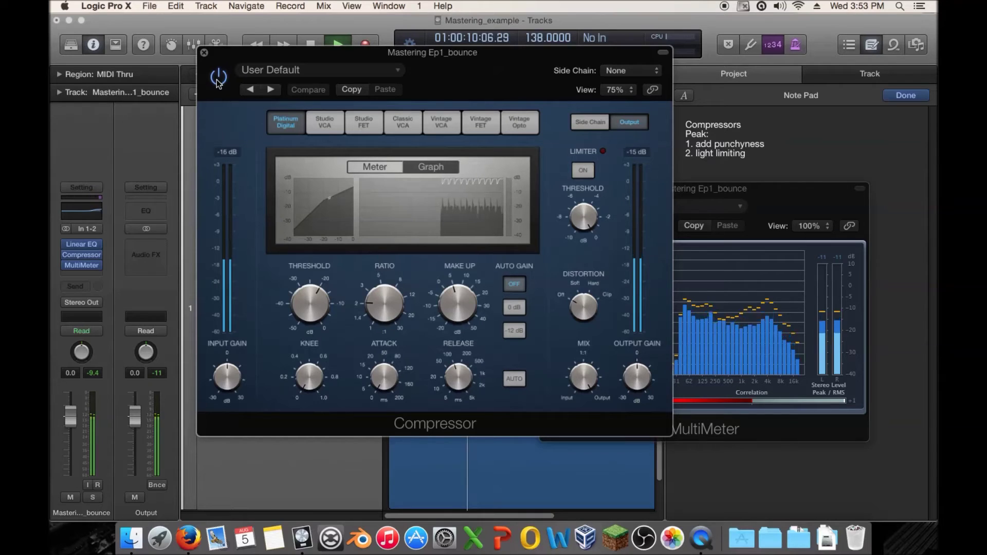
key("space")
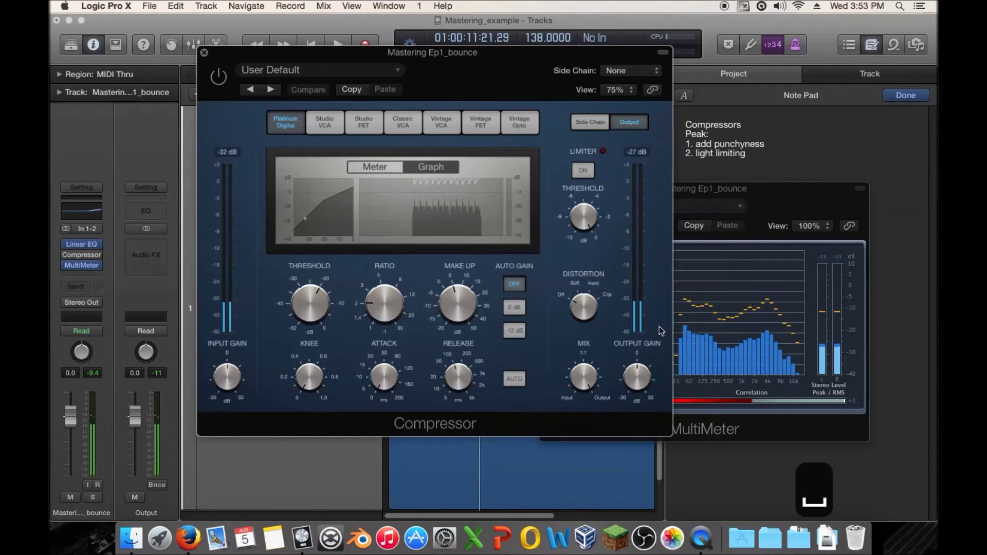
Examine the MultiMeter's held peaks, move its window aside and bring the Compressor to the front
left_click(720, 336)
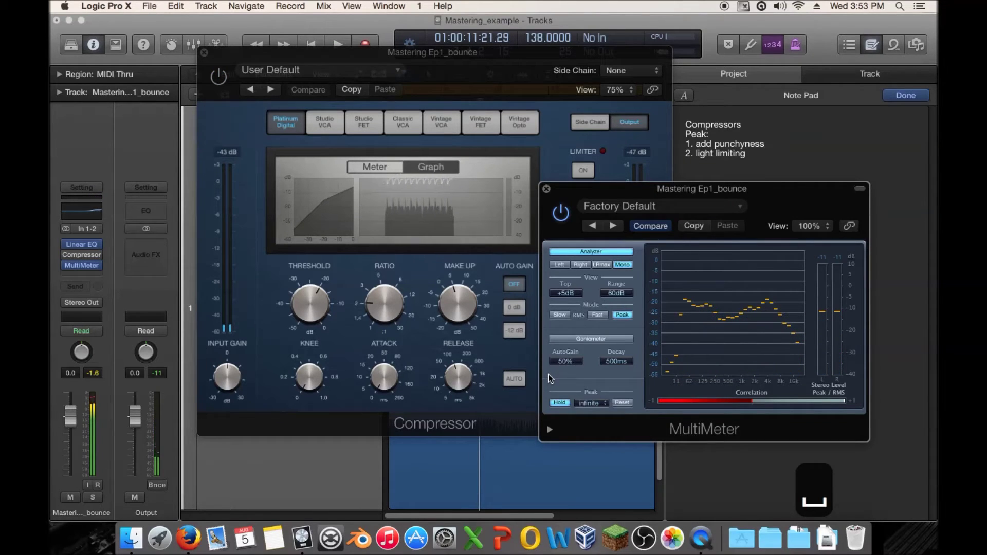
left_click(563, 140)
left_click_drag(780, 202, 538, 149)
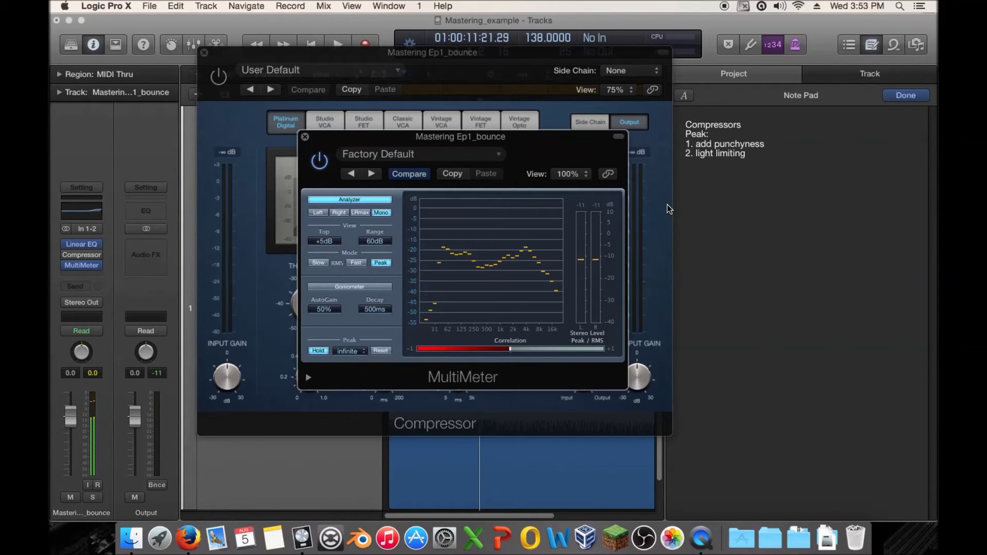
left_click_drag(441, 131, 791, 221)
left_click(554, 132)
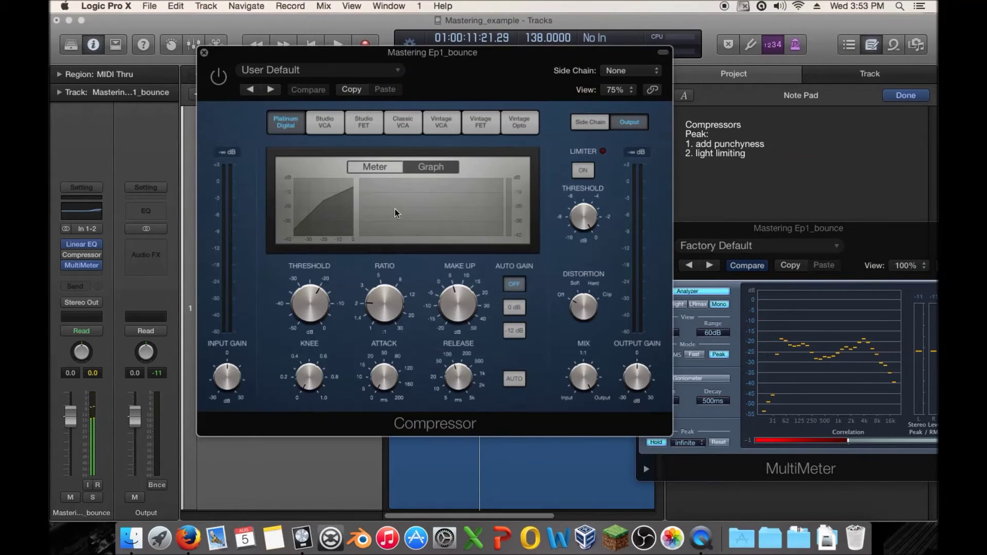
Raise the Compressor's ratio to 30:1 and set its threshold to -22 dB
mouse_move(389, 293)
left_click_drag(304, 298, 298, 277)
left_click_drag(383, 320, 383, 298)
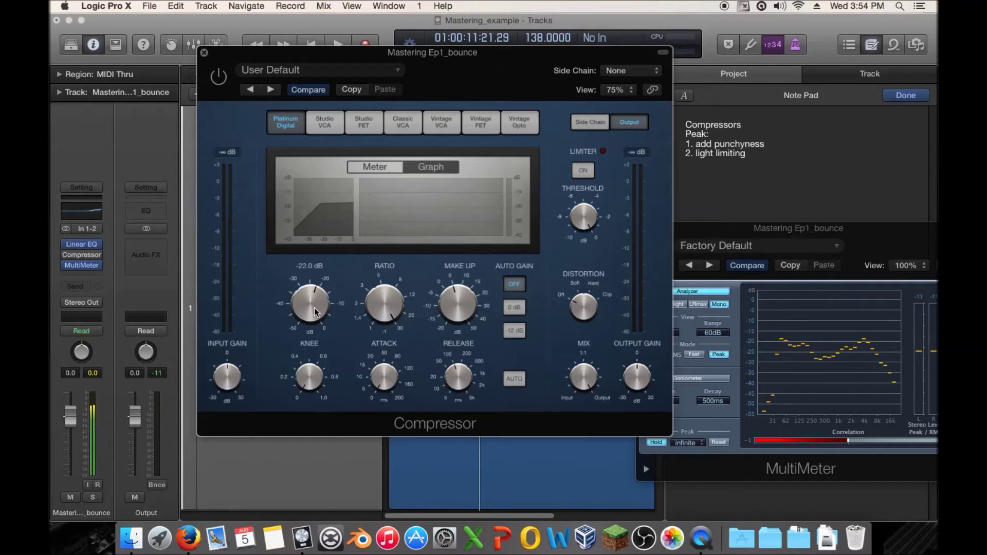
Play from the start with the MultiMeter in view, reset the channel peak readings, and activate the Compressor to compare levels
key("space")
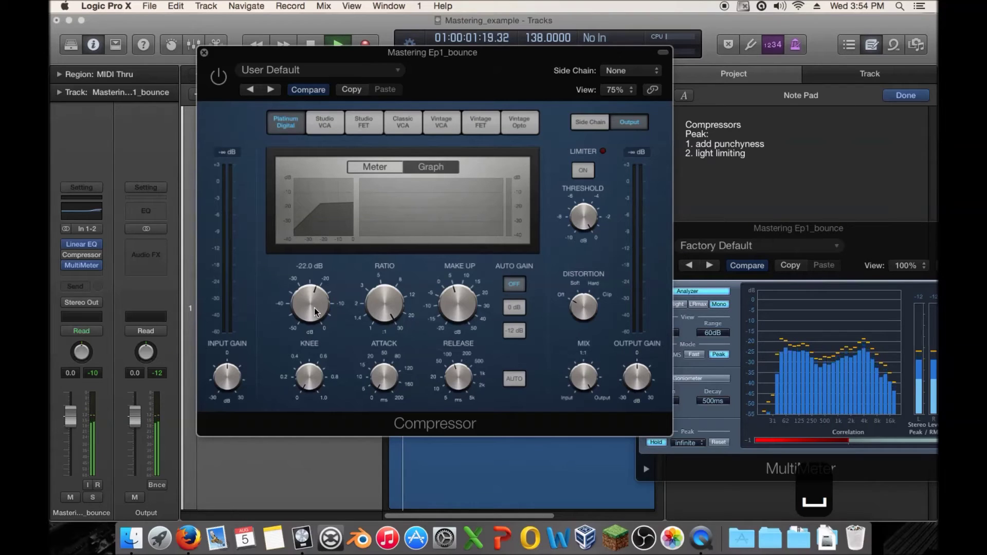
left_click_drag(736, 228, 528, 211)
key("space")
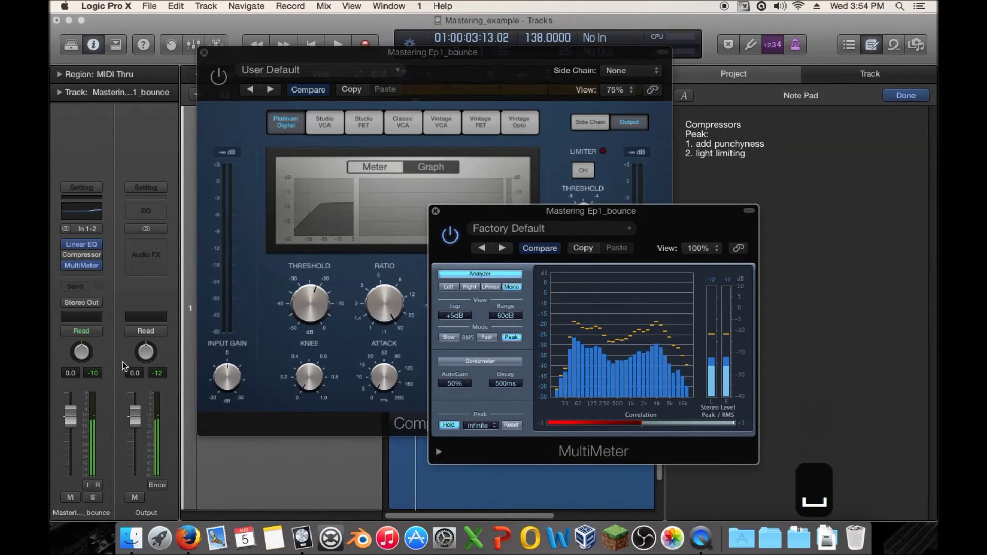
left_click(128, 369)
key("space")
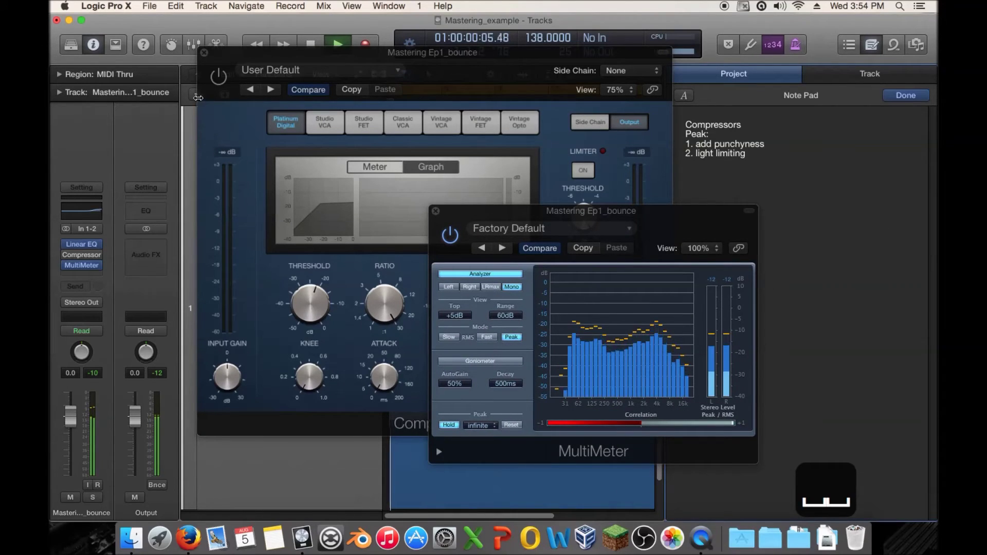
left_click(219, 80)
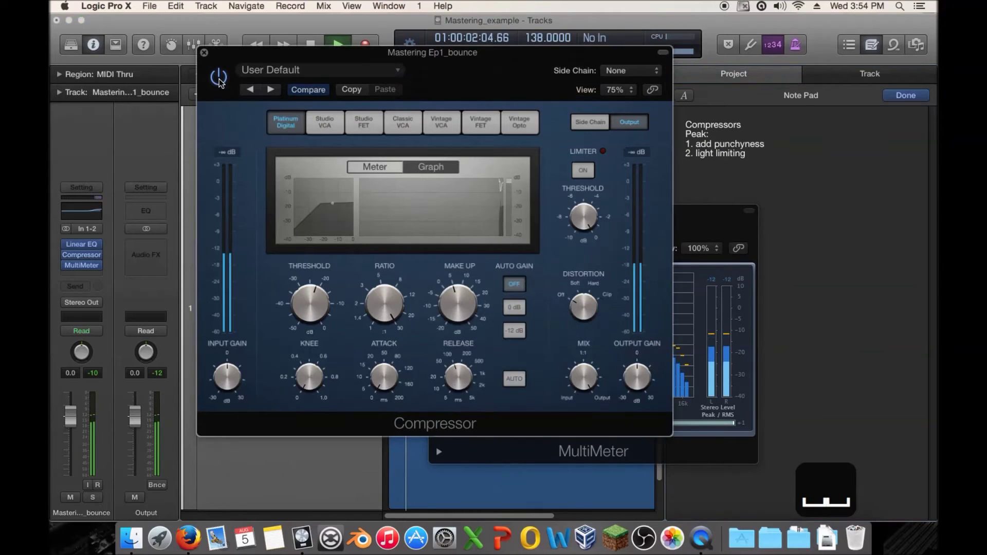
left_click(145, 392)
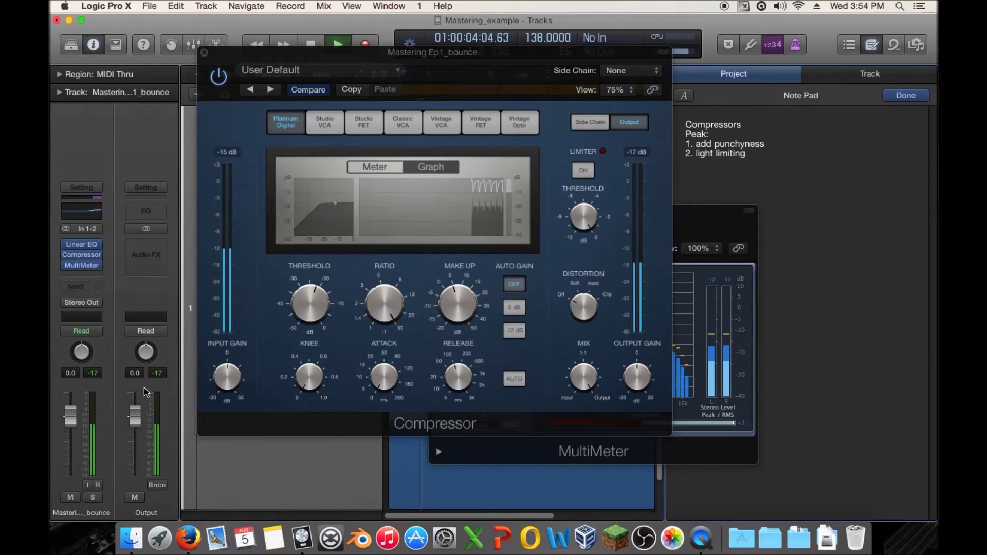
Raise the Compressor's make up gain to 10.5 dB during playback, stop, reset the channel peak readings and replay
left_click_drag(454, 314, 454, 308)
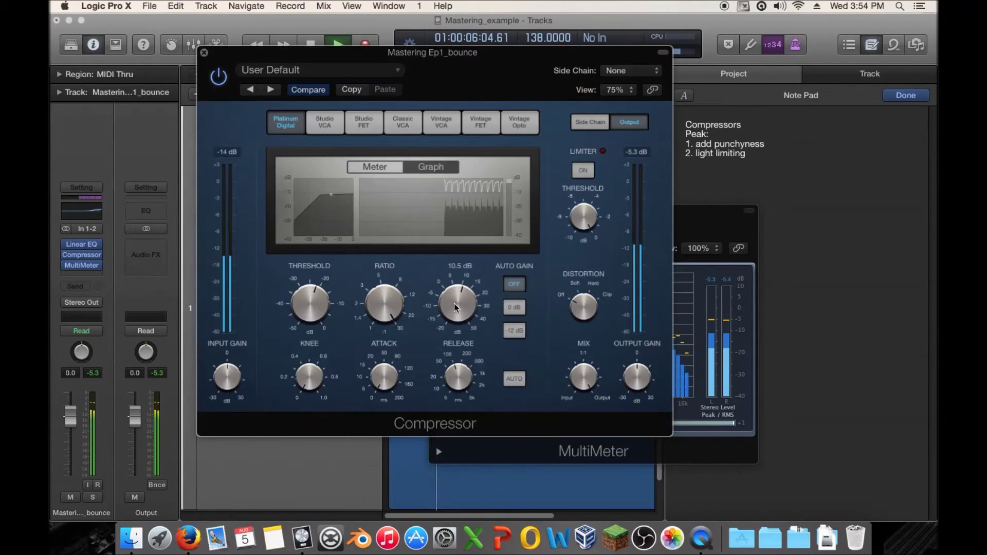
key("space")
left_click(95, 379)
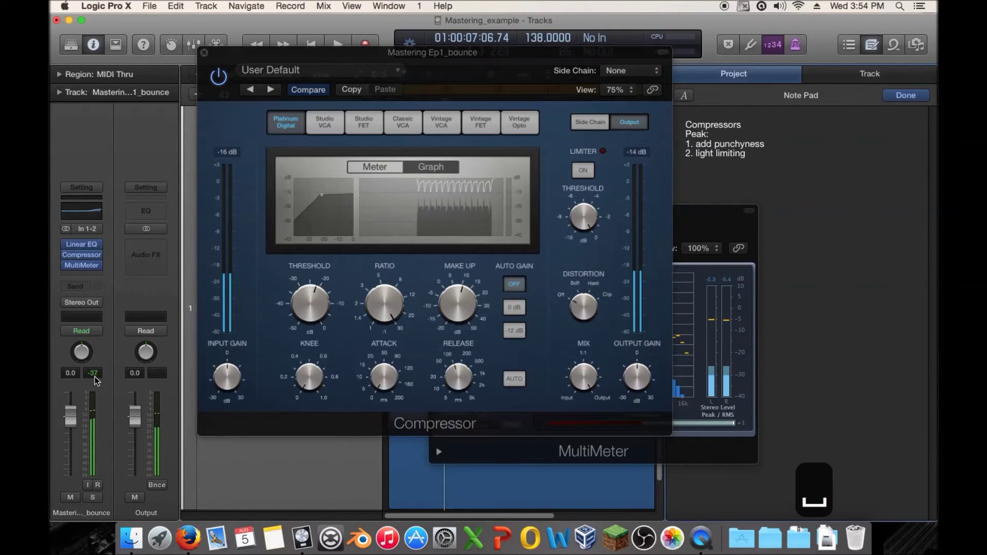
key("space")
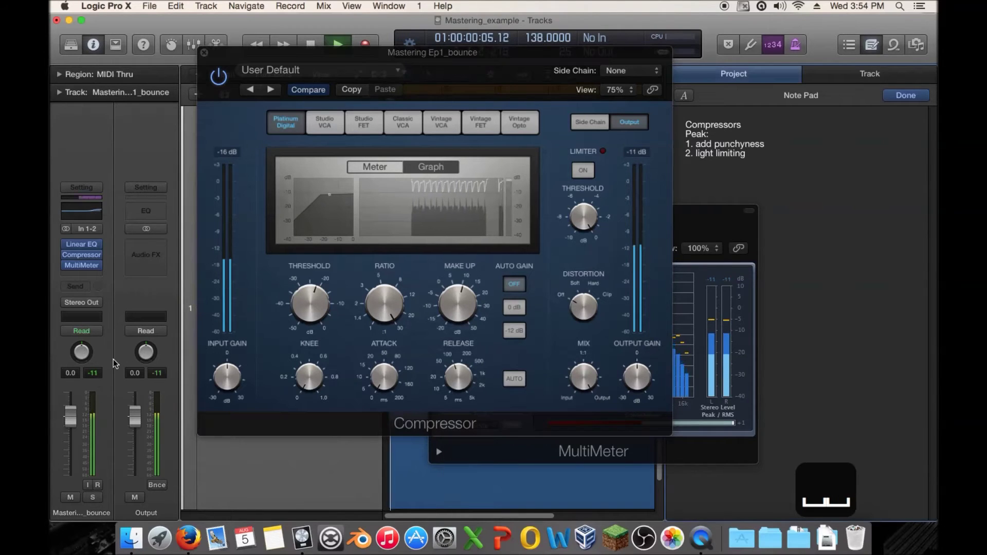
Compare the mix with the Compressor bypassed and active, set the make up gain to about 10 dB and compare again
left_click(216, 76)
left_click(218, 76)
key("space")
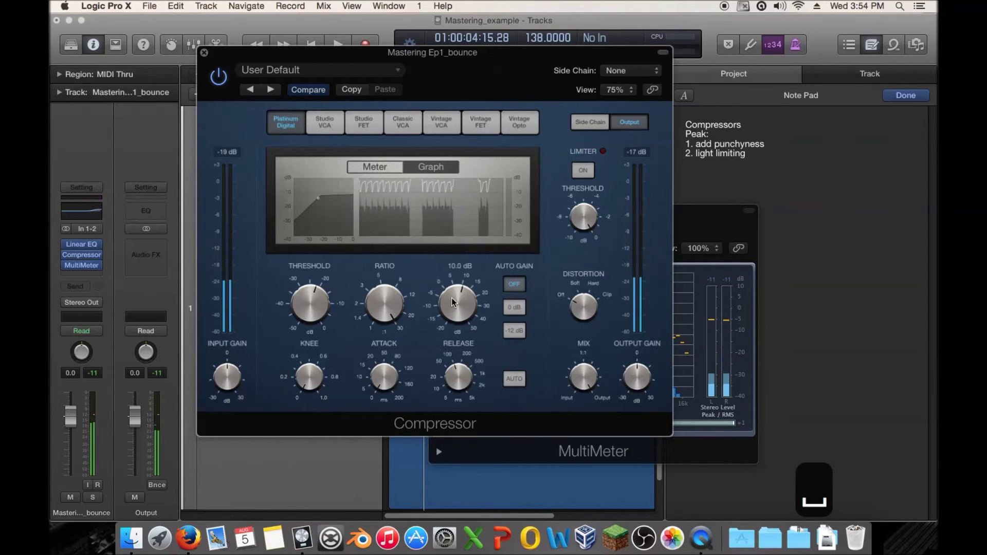
key("space")
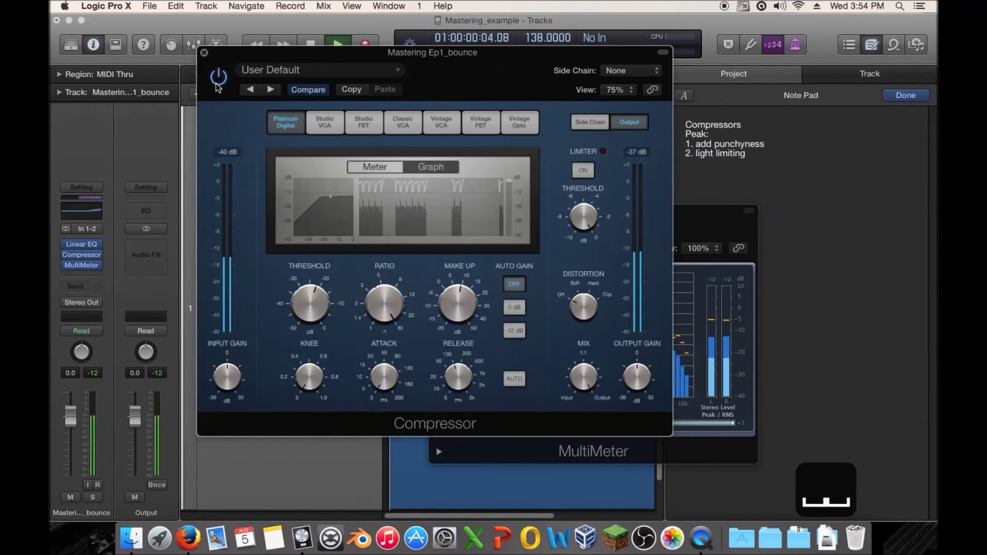
left_click(218, 81)
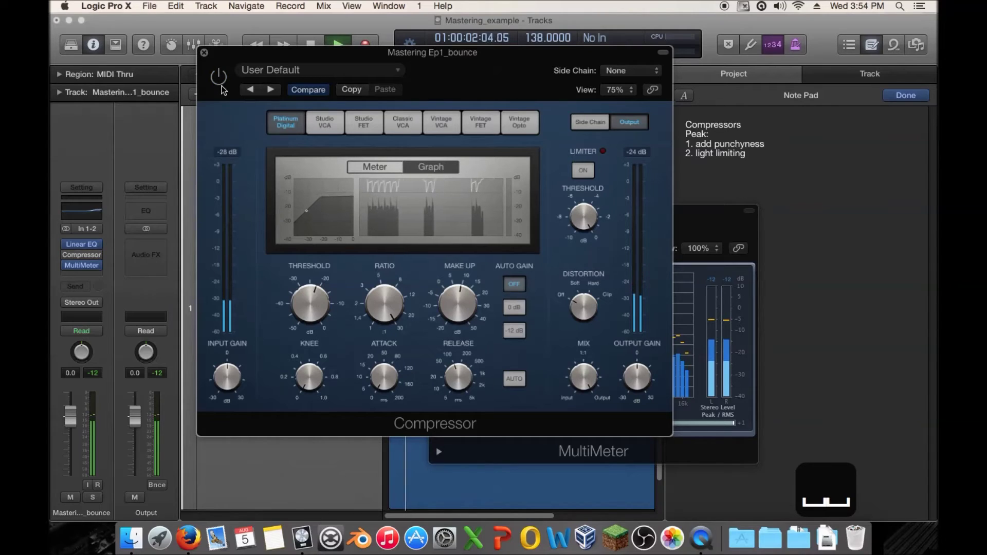
key("space")
Reset the MultiMeter's held peaks and play from the start with the Compressor bypassed, activating it during playback before stopping
left_click(714, 216)
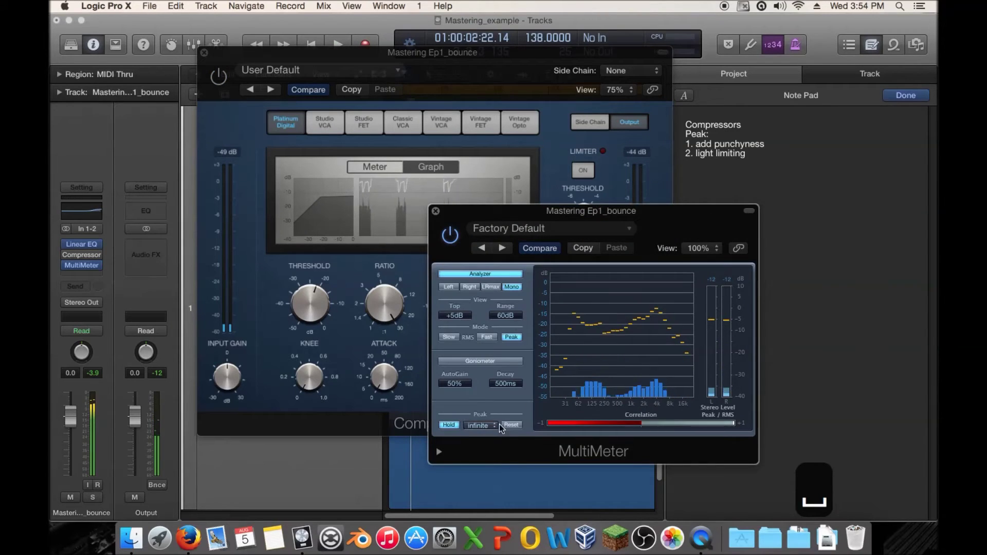
left_click(508, 425)
key("space")
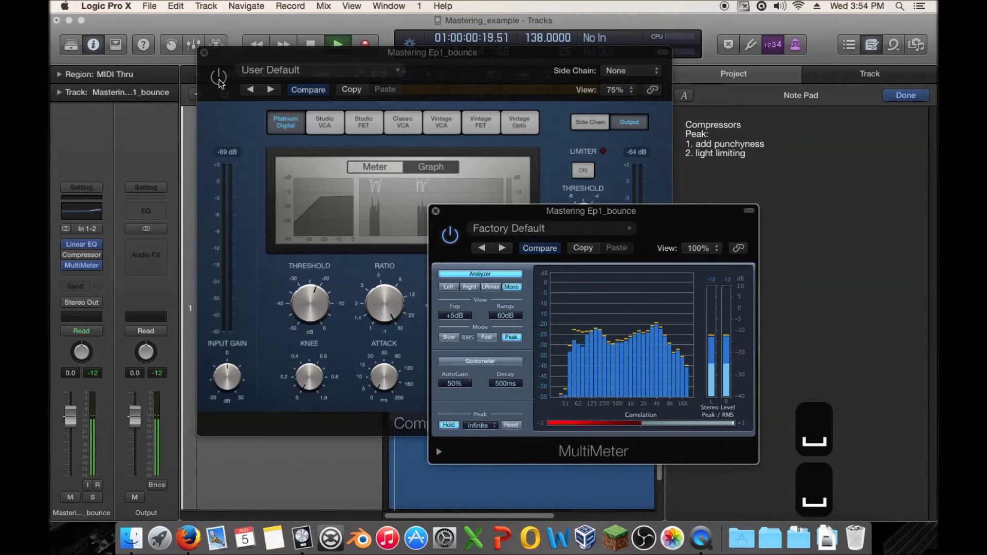
left_click(219, 82)
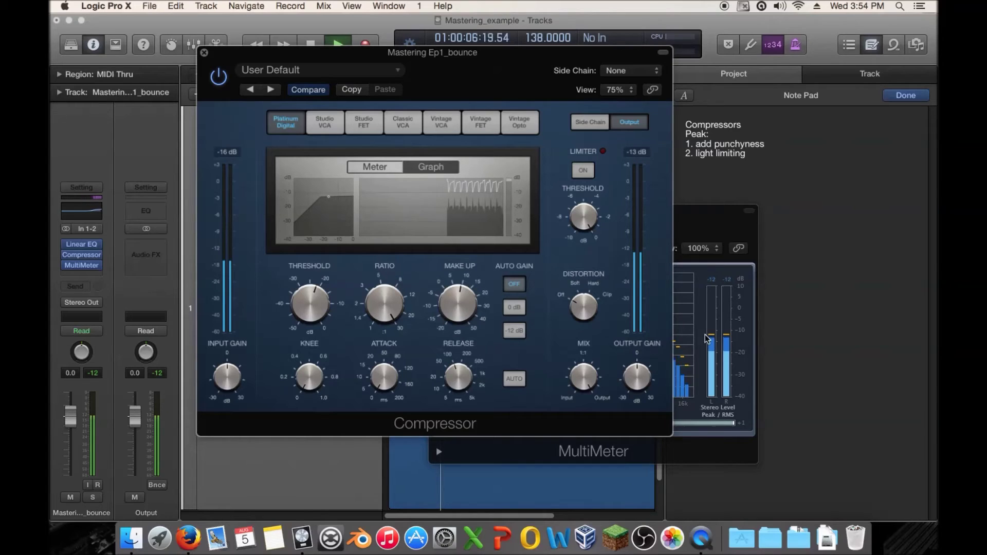
key("space")
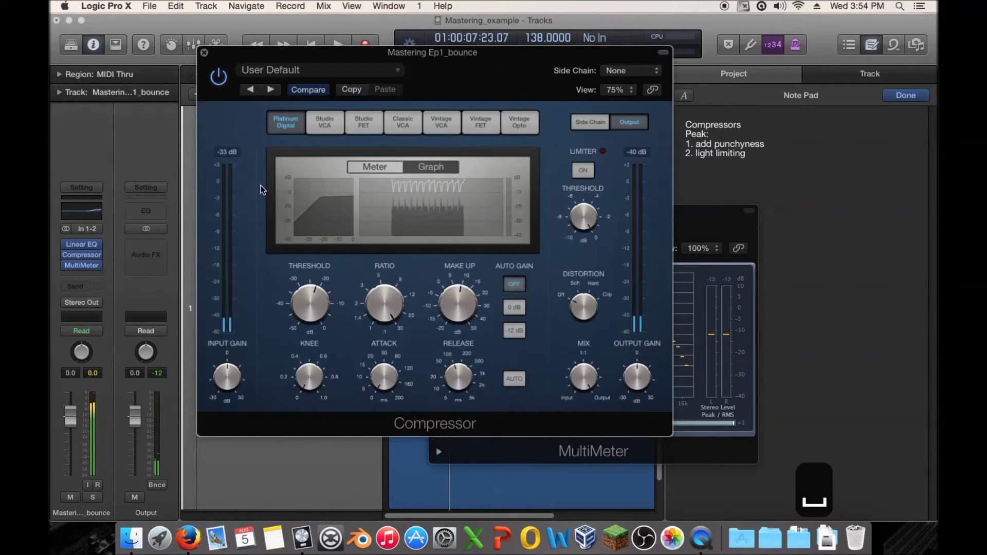
Move the Compressor and MultiMeter windows apart and bring the Compressor to the front
left_click_drag(472, 79, 401, 80)
left_click_drag(640, 245, 784, 271)
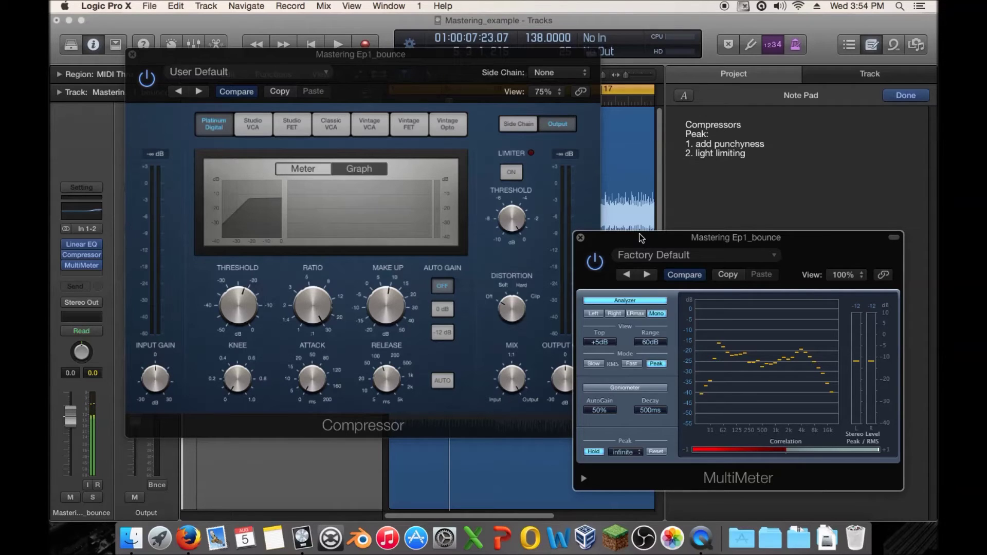
left_click(502, 259)
Lower the Compressor's ratio to about 2:1, play from the start and raise the ratio back to 30:1 while listening
mouse_move(501, 244)
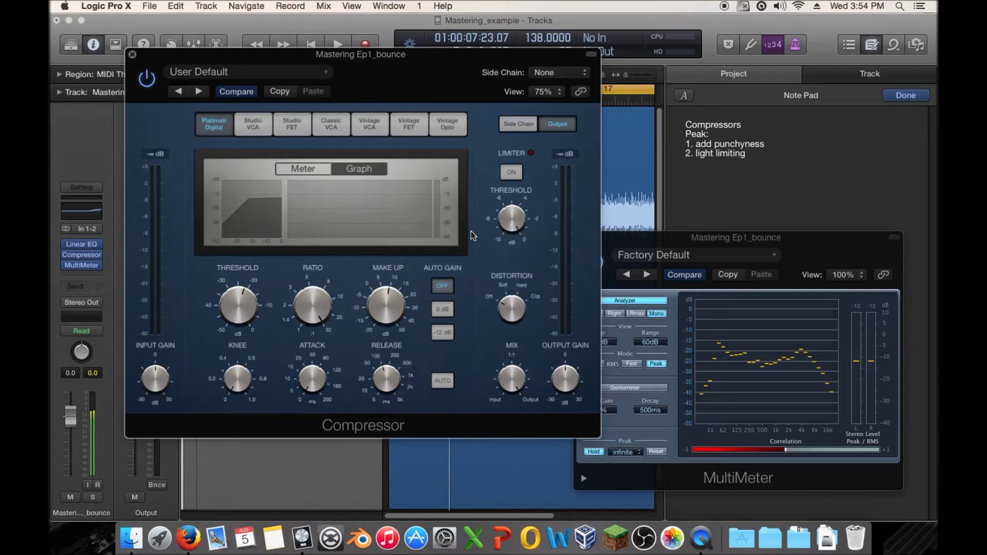
mouse_move(264, 306)
left_click_drag(315, 344, 318, 387)
mouse_move(228, 316)
key("space")
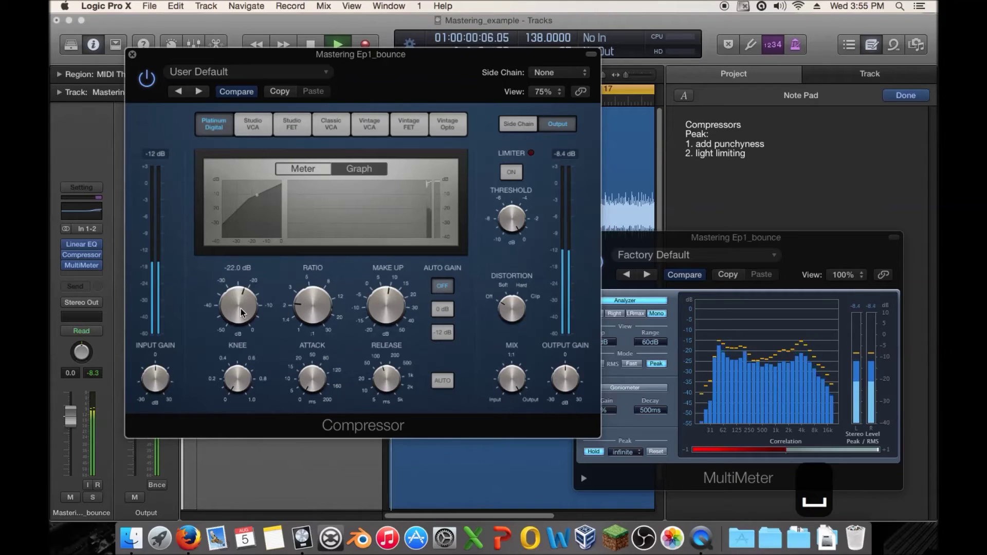
left_click_drag(241, 308, 295, 112)
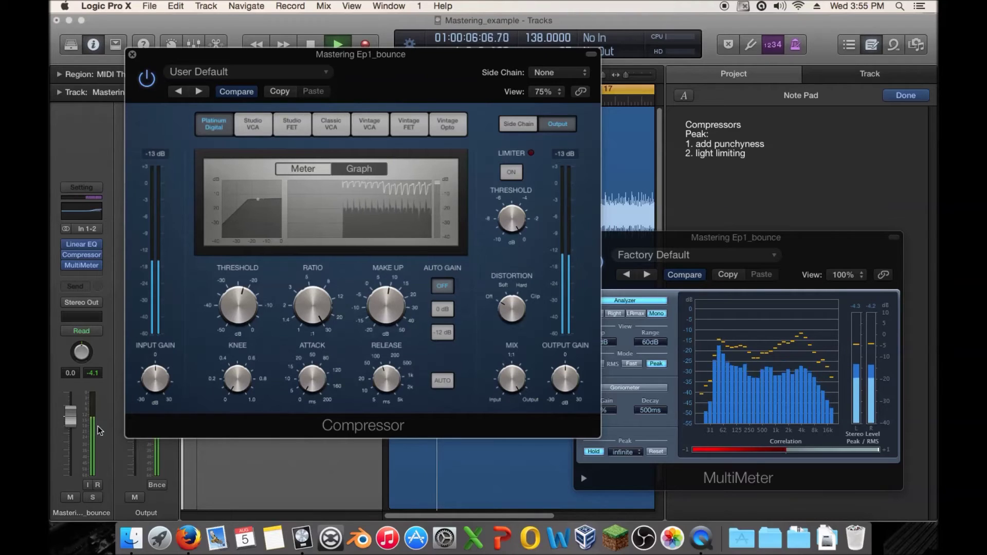
Solo the Mastering Ep1_bounce channel and lower the Compressor's ratio to 2.3:1 during playback
left_click(93, 498)
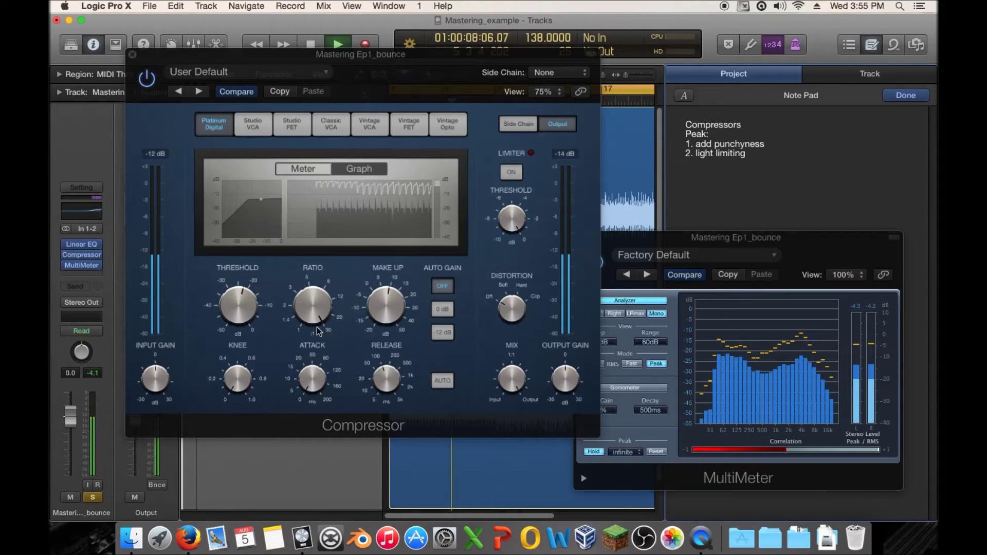
left_click_drag(312, 297, 307, 201)
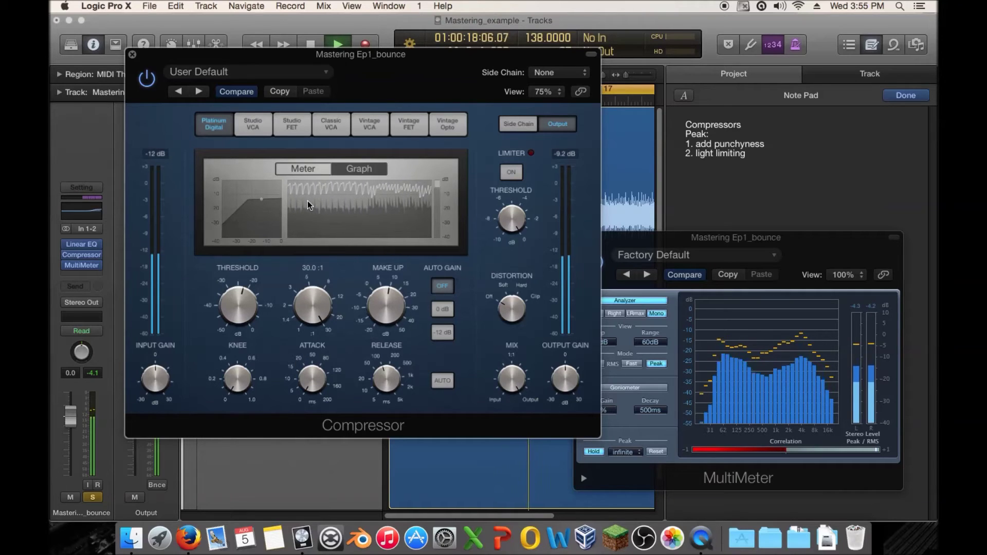
left_click_drag(307, 201, 292, 302)
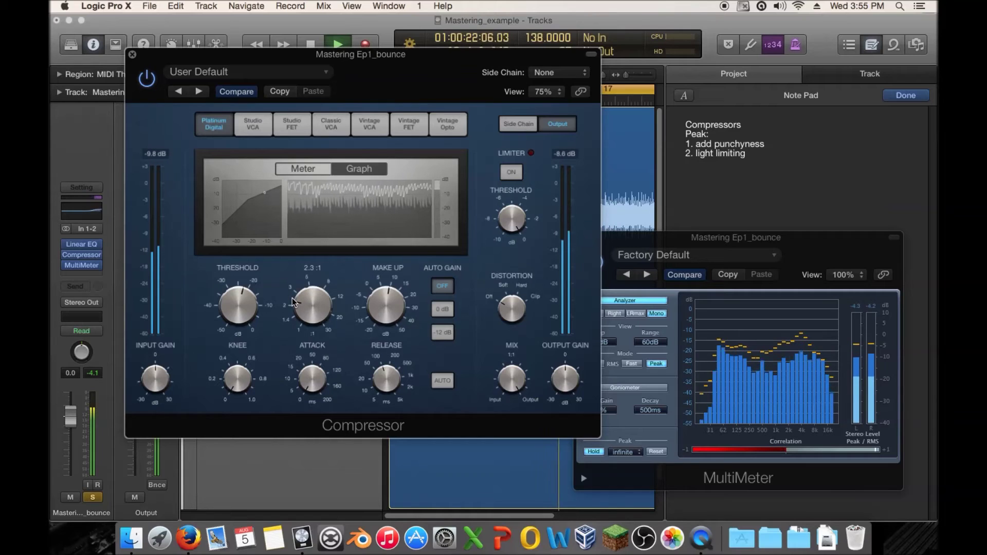
Stop playback and close the MultiMeter and Compressor windows
key("c")
key("v")
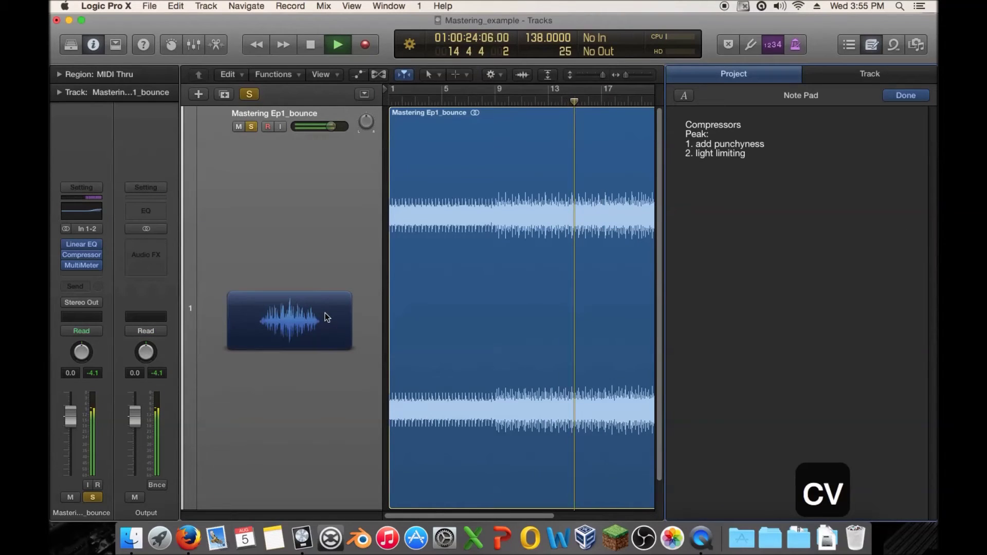
key("space")
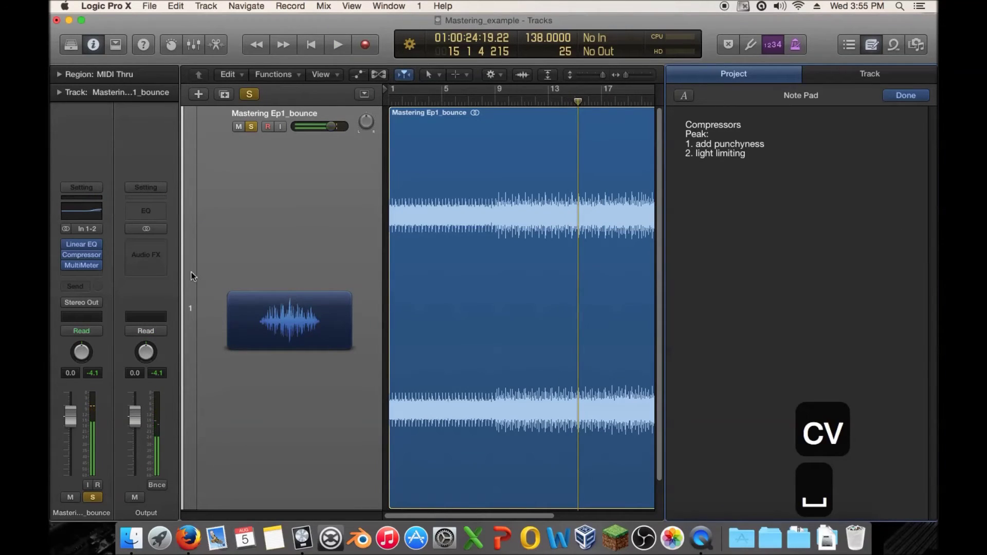
left_click(84, 254)
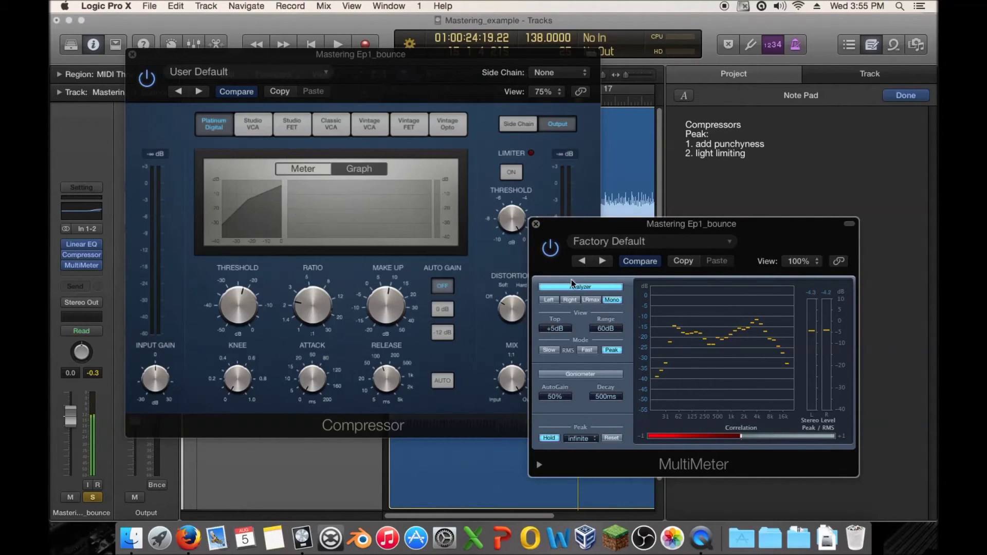
left_click(536, 225)
left_click(133, 55)
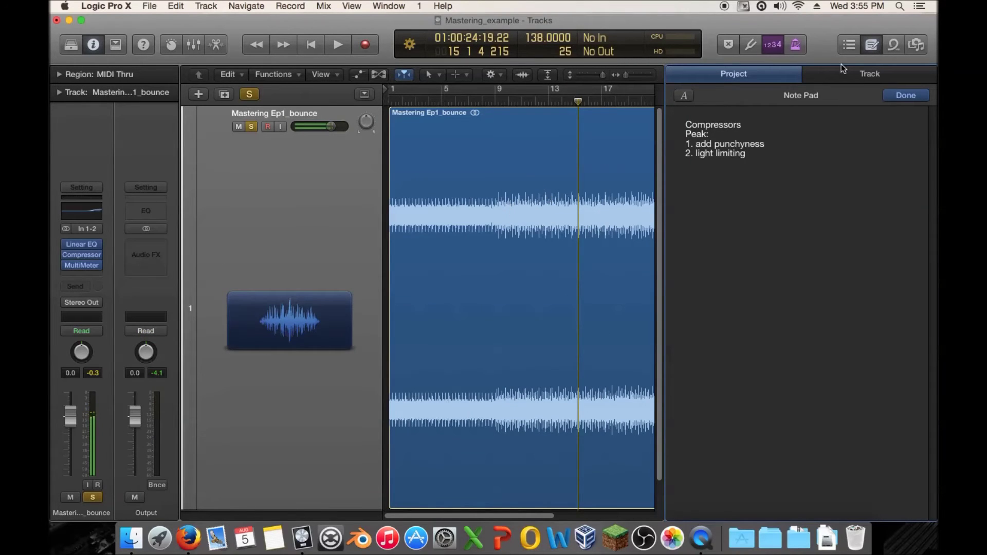
Reopen the project notes for editing and add an "RMS:" heading below the Peak list, separated by a blank line
left_click(872, 46)
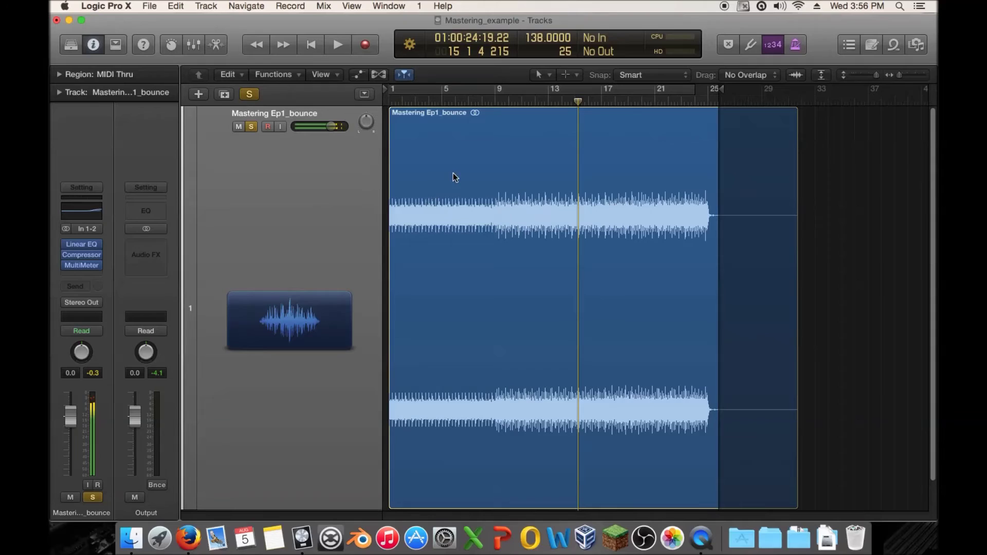
left_click(873, 45)
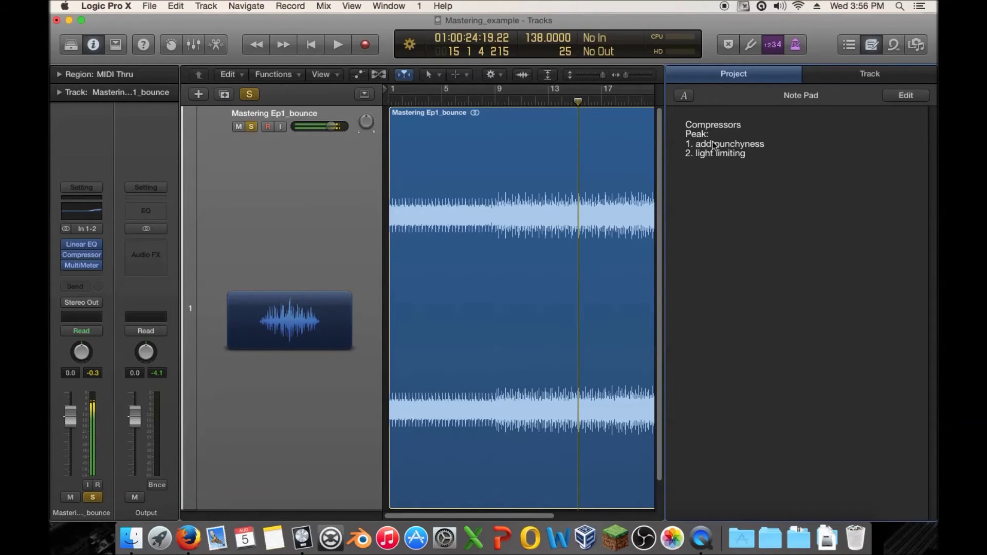
double_click(762, 169)
left_click(759, 163)
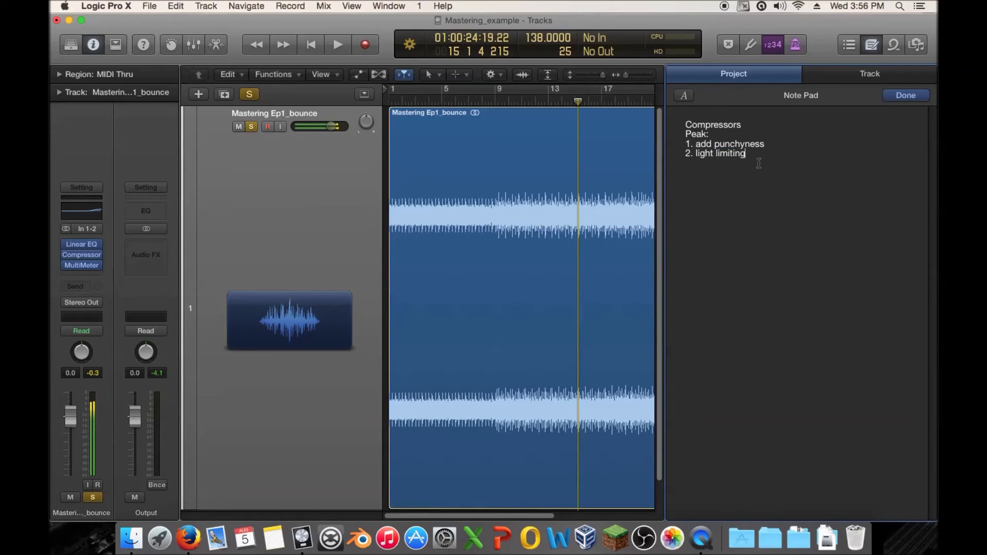
key("Return")
key("Return")
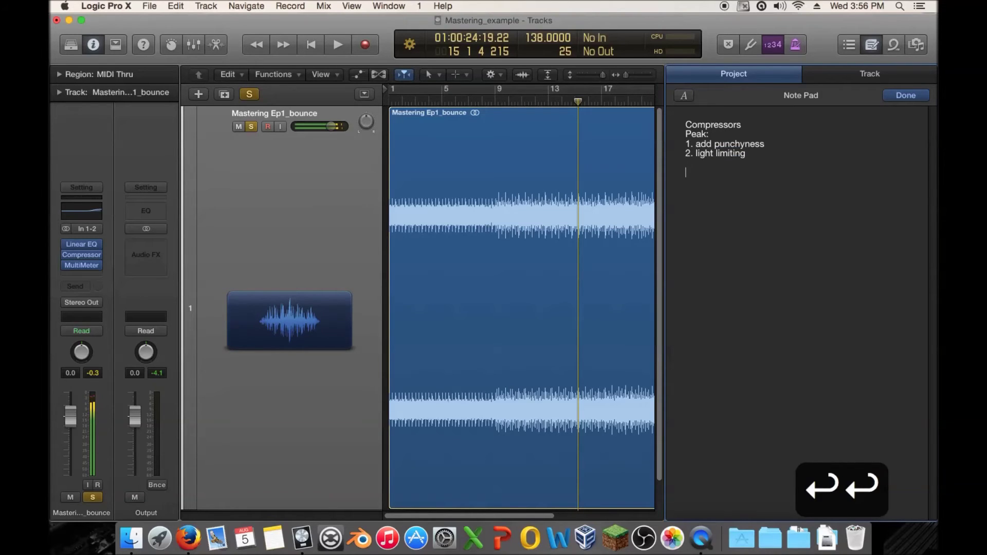
type("RMS:")
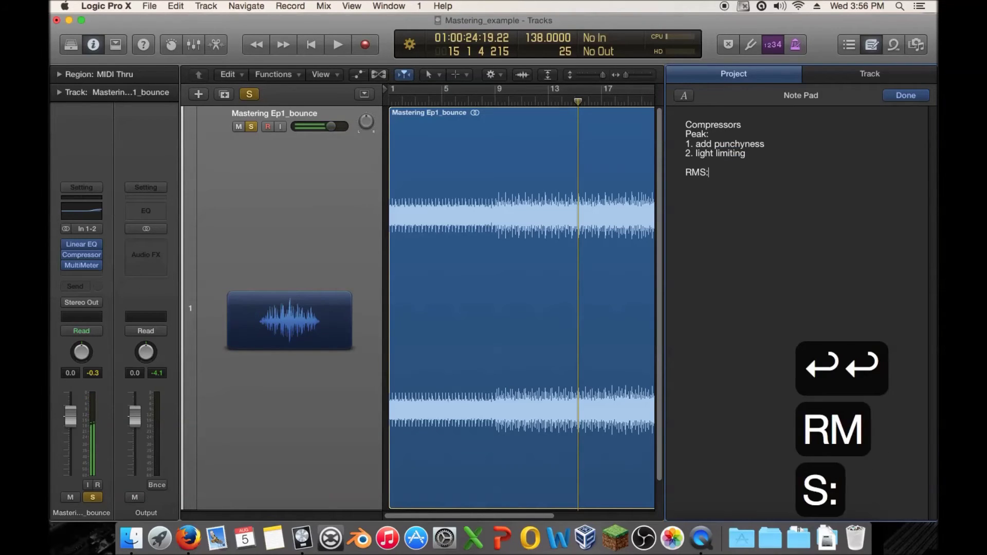
key("Return")
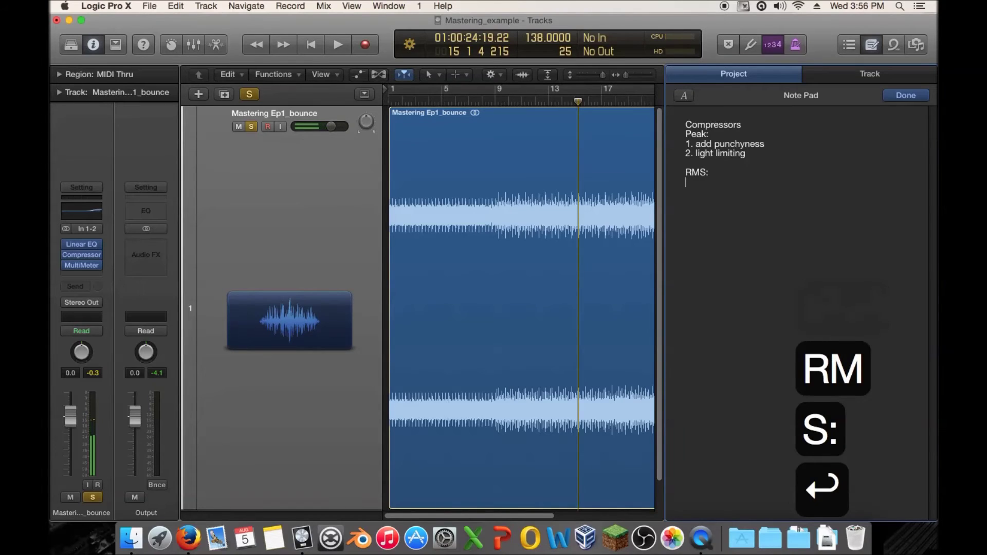
Add the entry "3. smooth compression" under the RMS heading in the project notes and close the notes
type("1.")
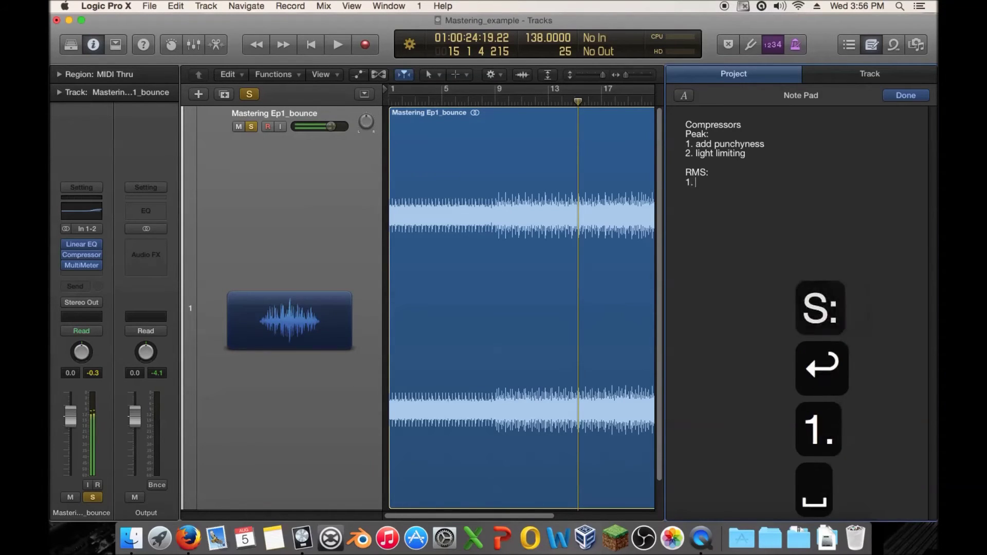
key("BackSpace")
key("BackSpace")
key("BackSpace")
type("3. ")
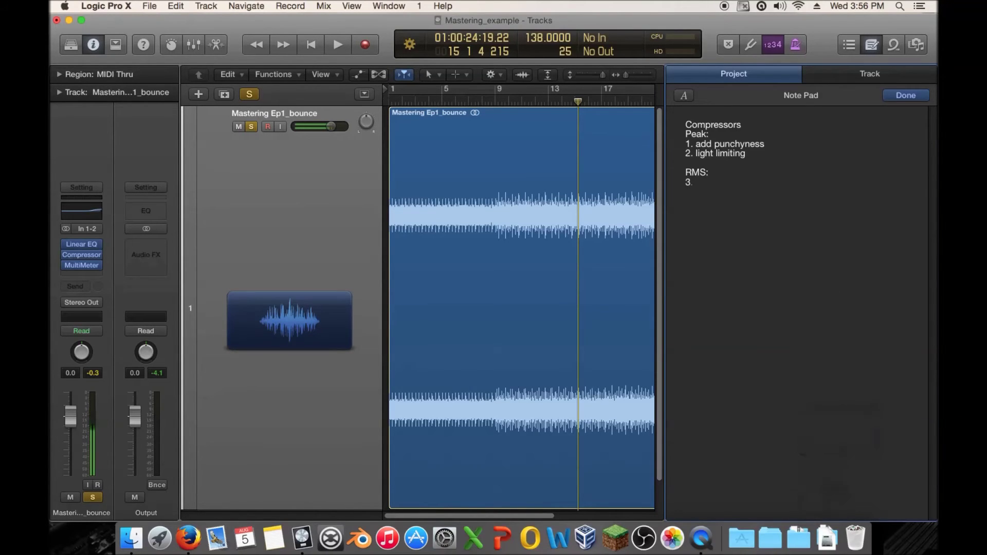
type("smooth comp")
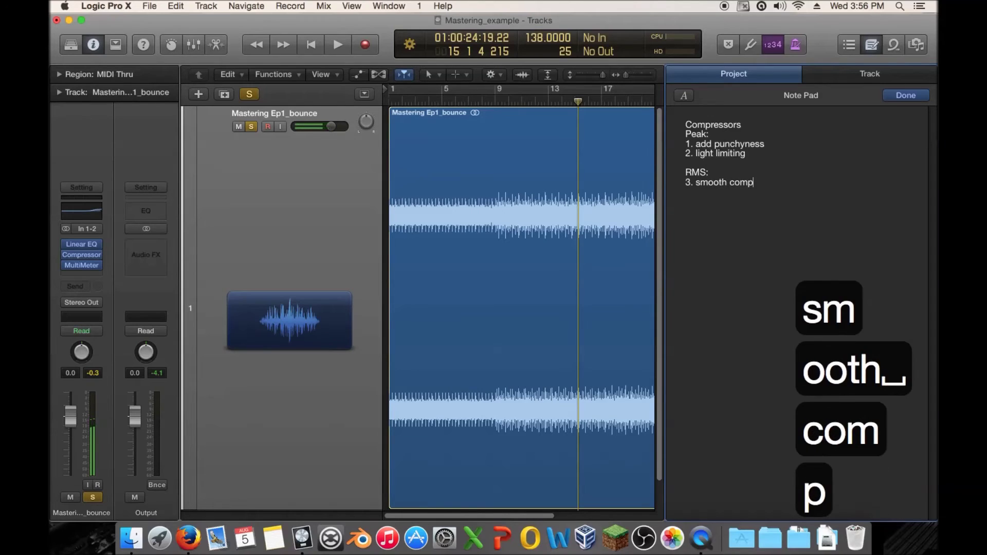
type("ression")
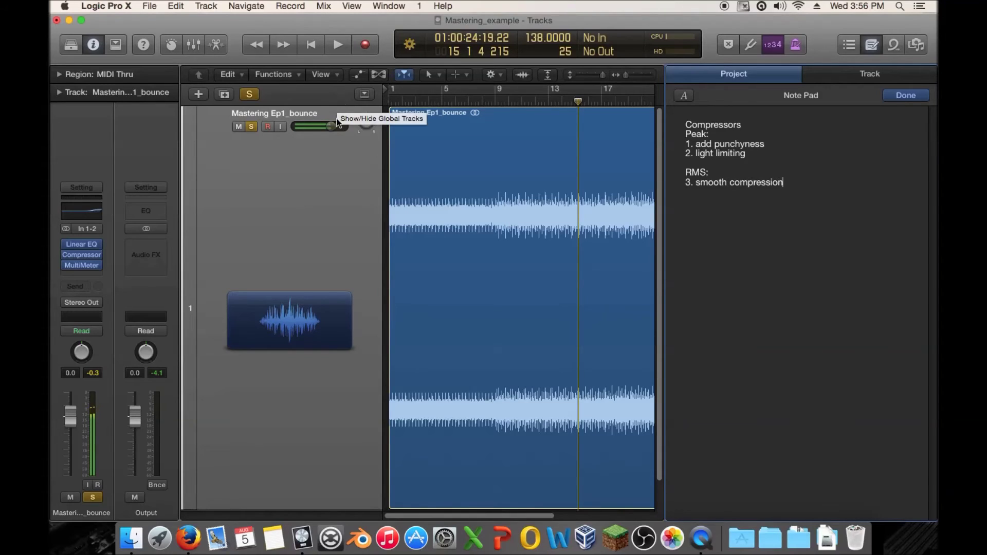
key("alt+super+p")
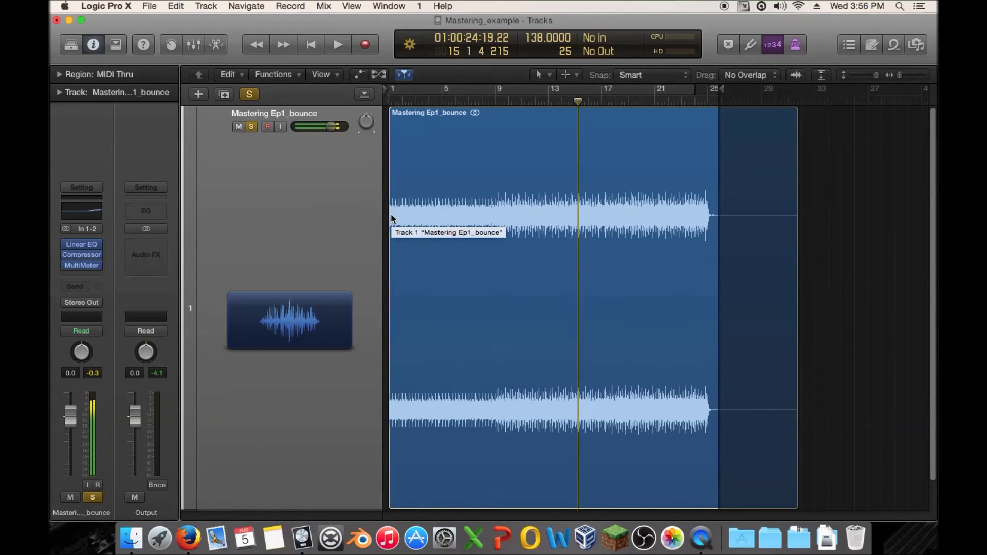
Open the Compressor, switch its detection to RMS, and set the make-up gain to 0 dB after a short playback
left_click(82, 255)
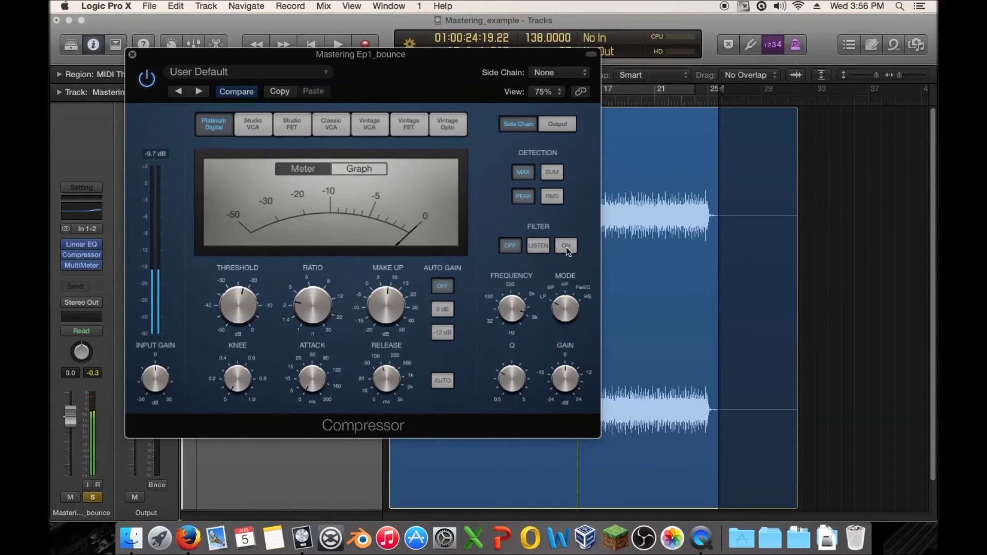
left_click(555, 196)
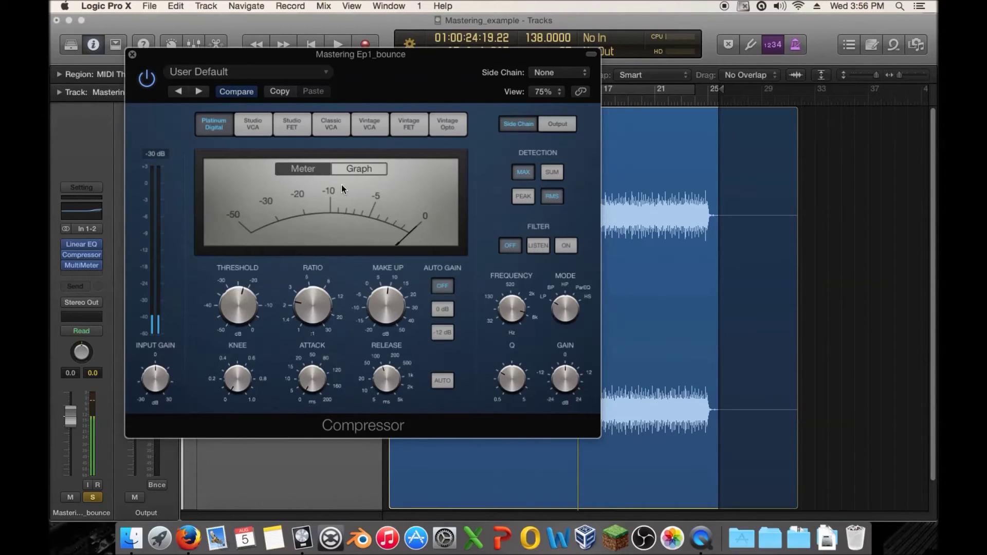
key("space")
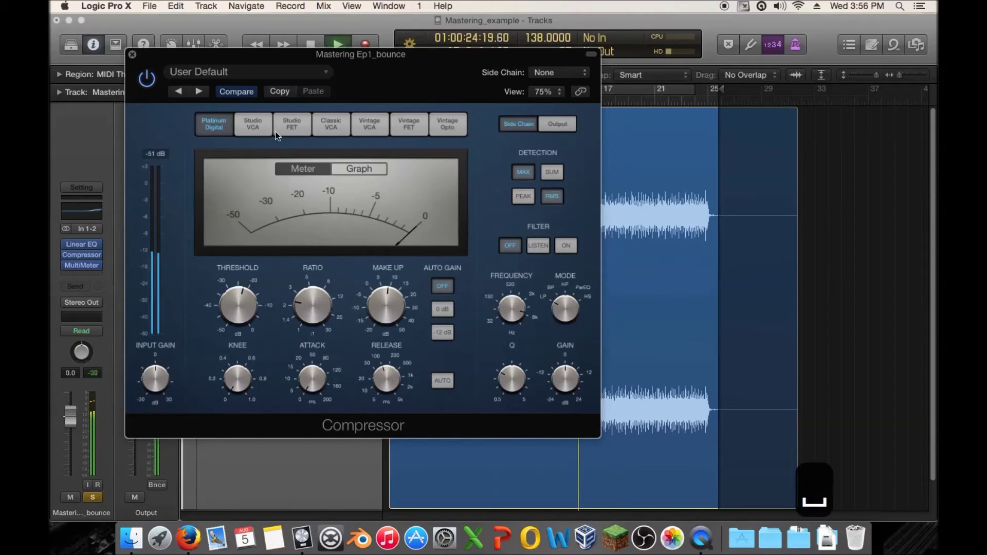
key("space")
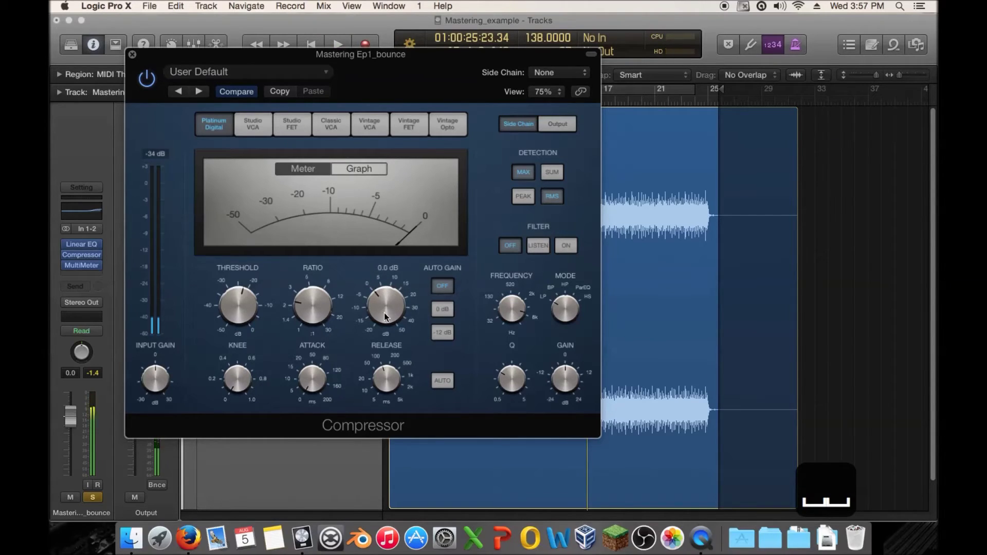
left_click_drag(385, 79, 581, 90)
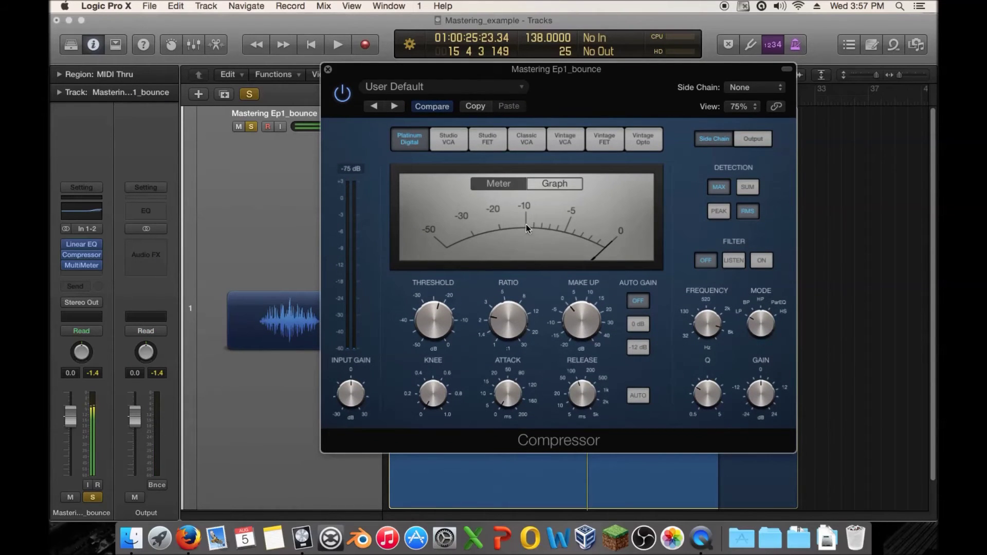
Play with the Compressor's graph shown, setting the threshold to -32.5 dB and the attack to 35 ms, and lengthening the release
key("space")
left_click(542, 185)
left_click_drag(436, 313, 430, 337)
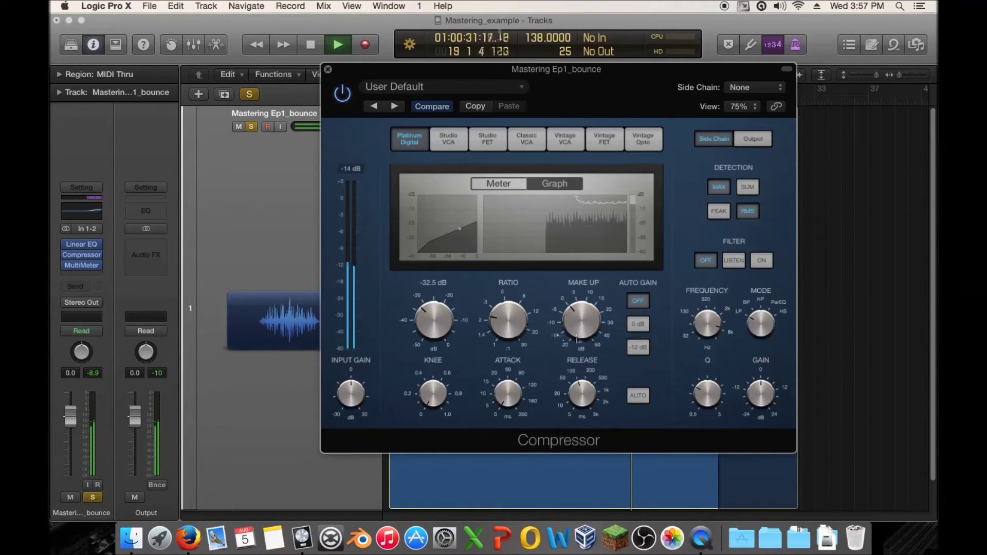
mouse_move(506, 312)
mouse_move(512, 396)
left_click_drag(511, 396, 510, 354)
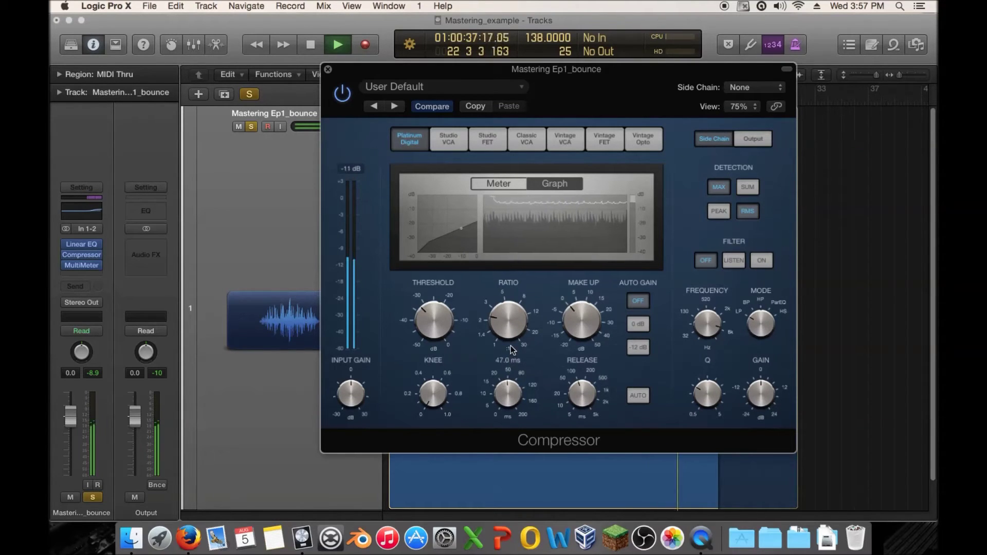
left_click_drag(557, 408, 555, 398)
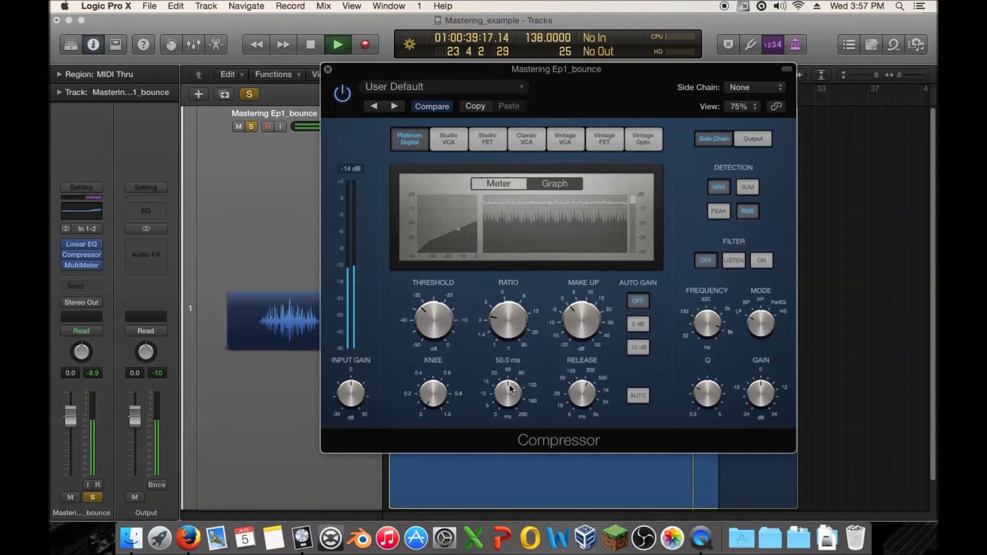
mouse_move(522, 389)
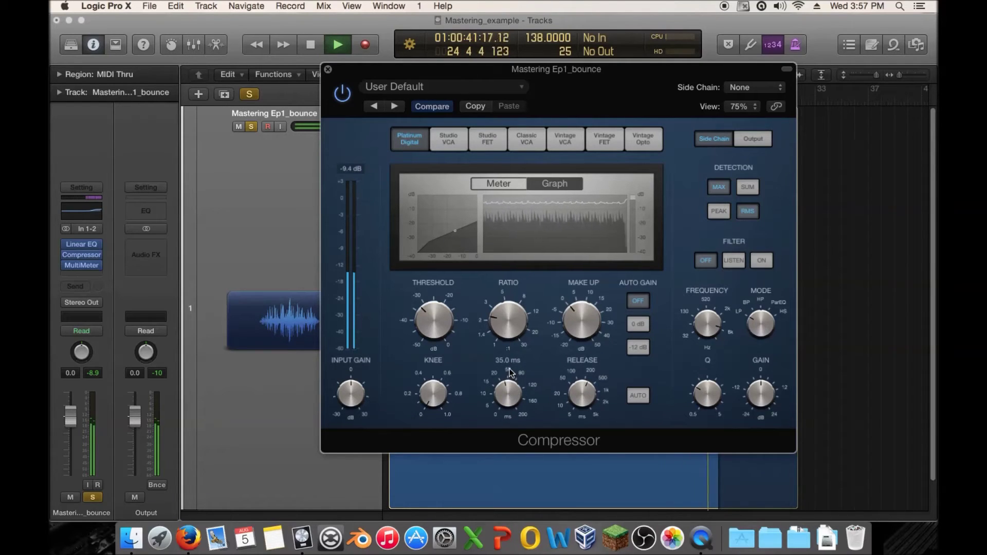
Stop playback and raise the Compressor's ratio to about 20:1
key("space")
mouse_move(513, 323)
left_click_drag(513, 322, 510, 255)
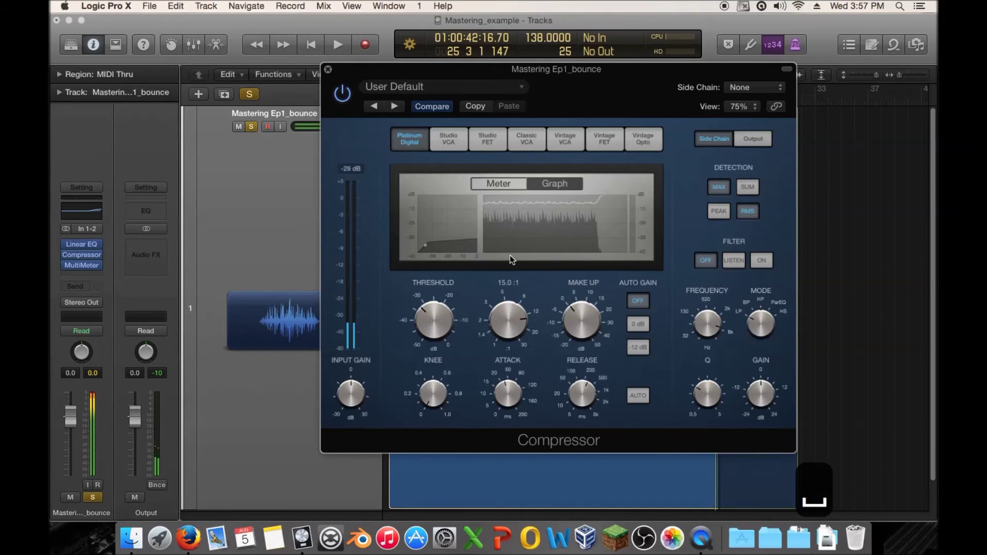
key("space")
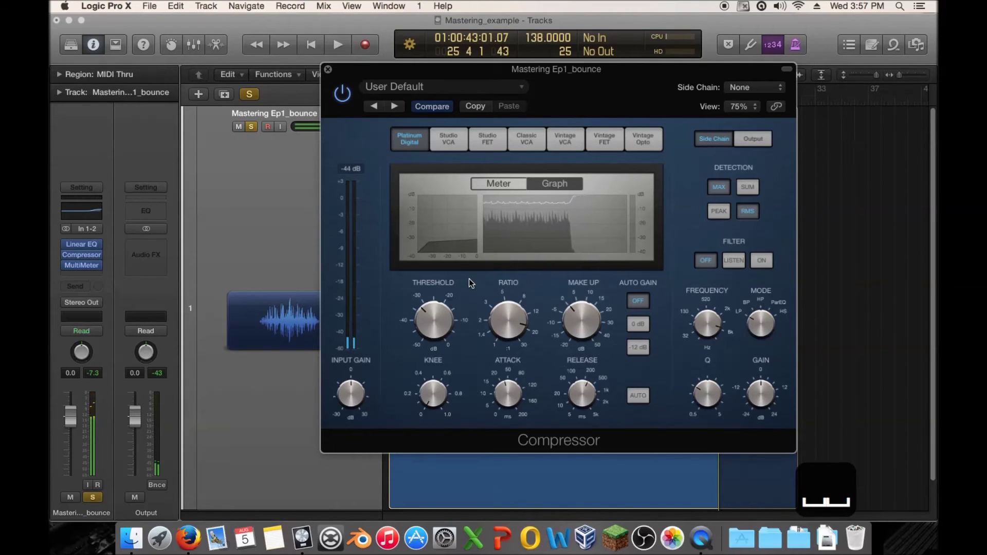
Turn on the cycle range from bar 1 and play the mix from the start with the Compressor's graph shown
left_click_drag(424, 68, 551, 212)
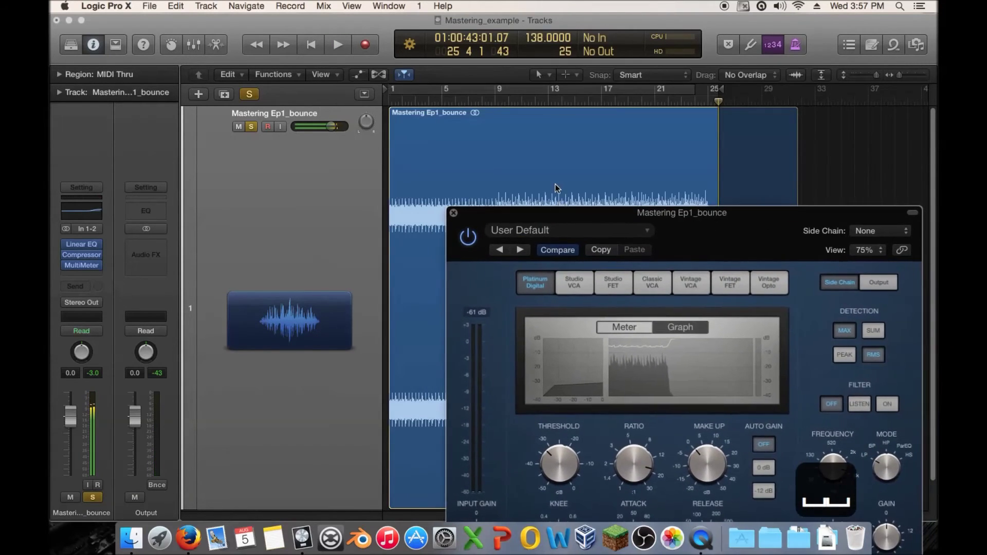
left_click(578, 90)
left_click_drag(595, 234, 510, 186)
left_click_drag(696, 166, 649, 106)
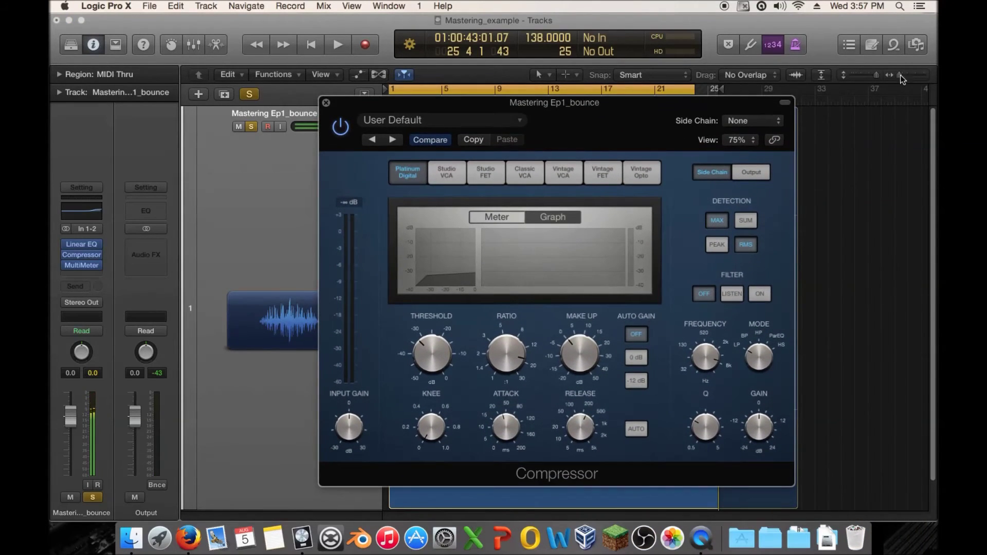
left_click(505, 218)
left_click(541, 220)
key("space")
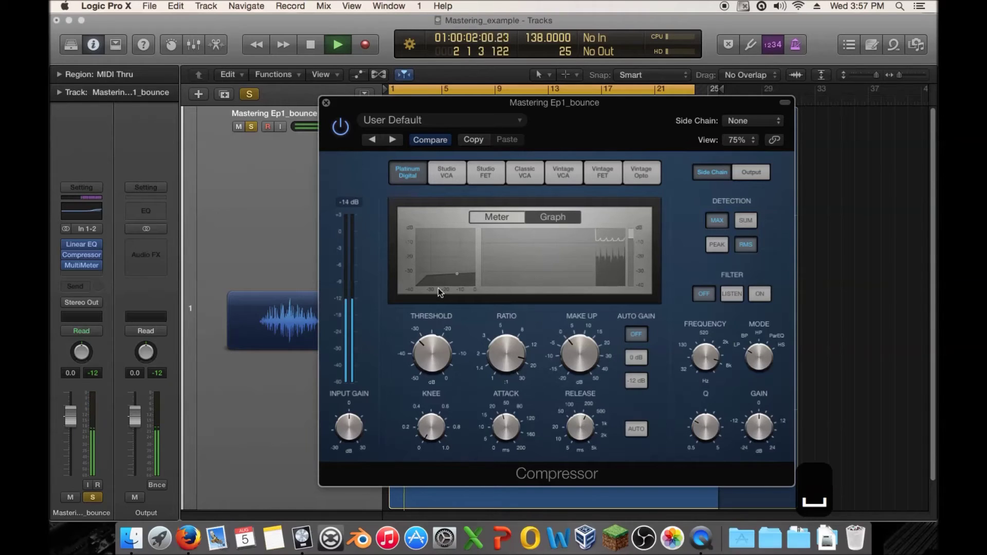
Raise the Compressor's make-up gain to about 7 dB, compare bypassed and active sound during playback, and stop
left_click_drag(578, 355, 579, 340)
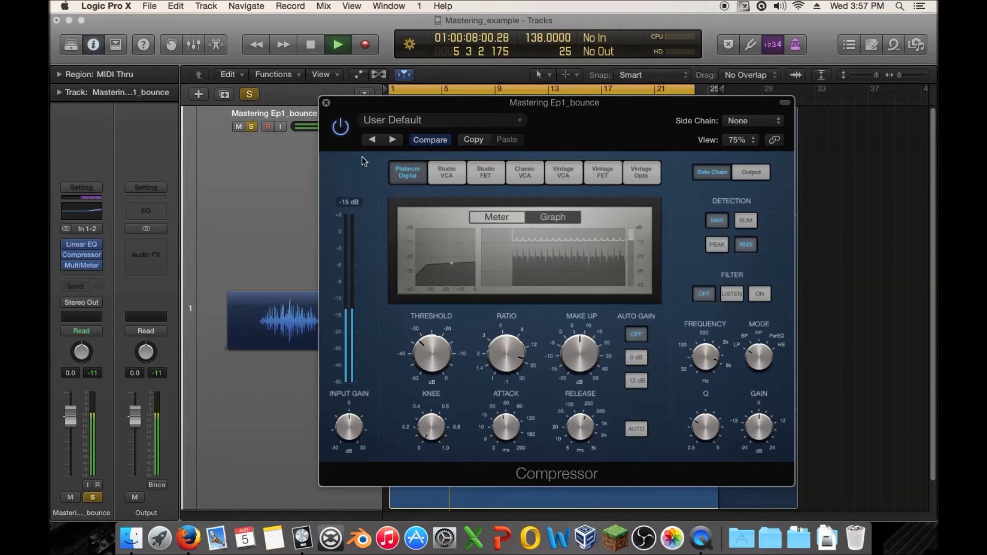
left_click(340, 128)
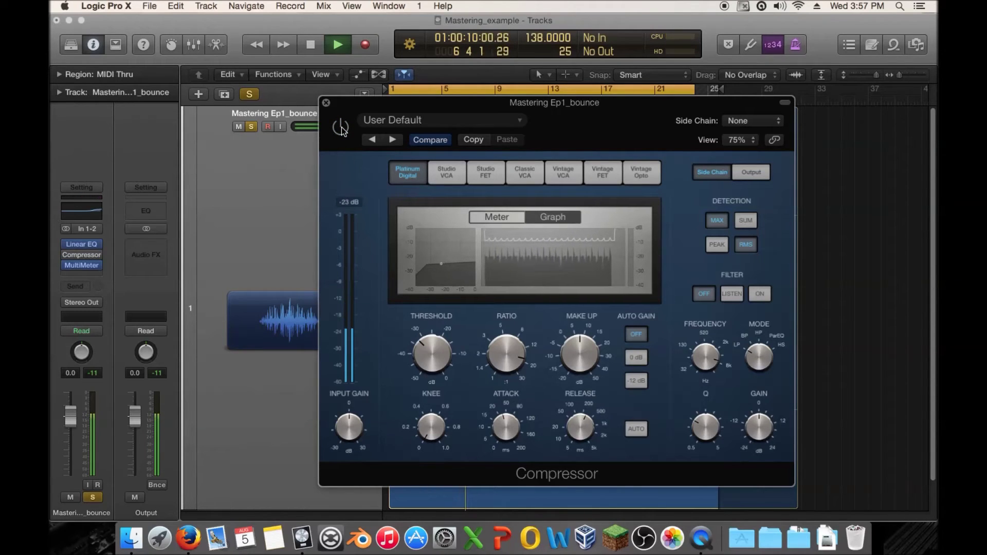
left_click(341, 128)
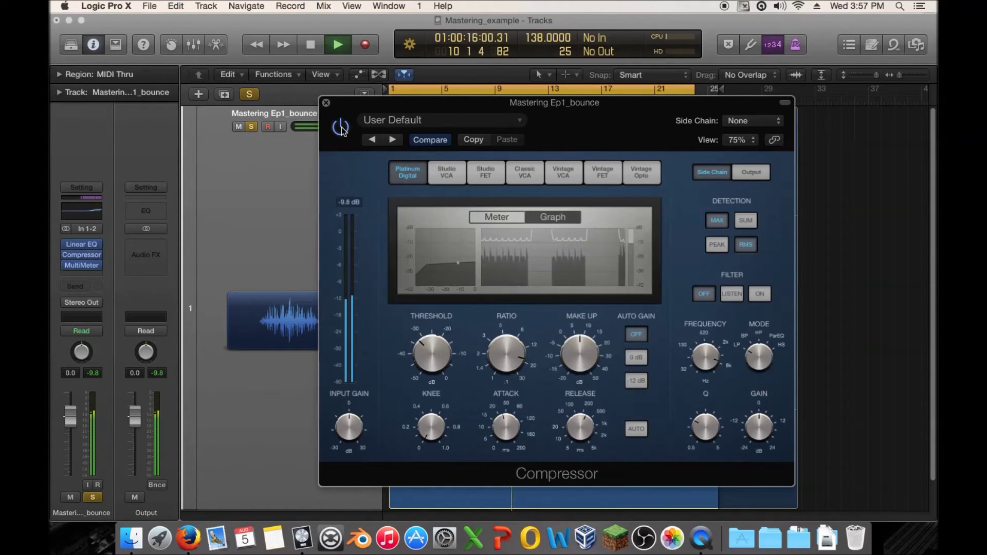
left_click(340, 127)
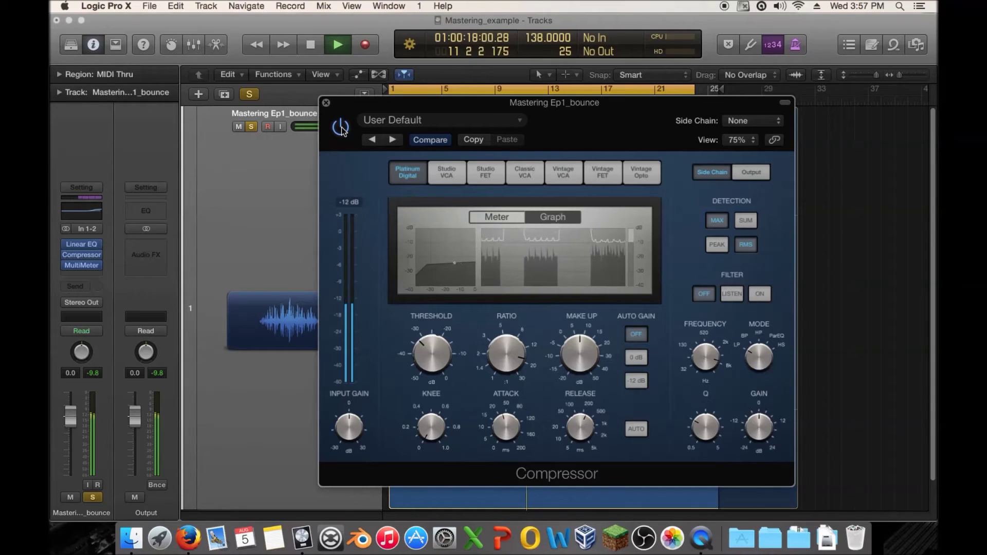
left_click(341, 127)
key("space")
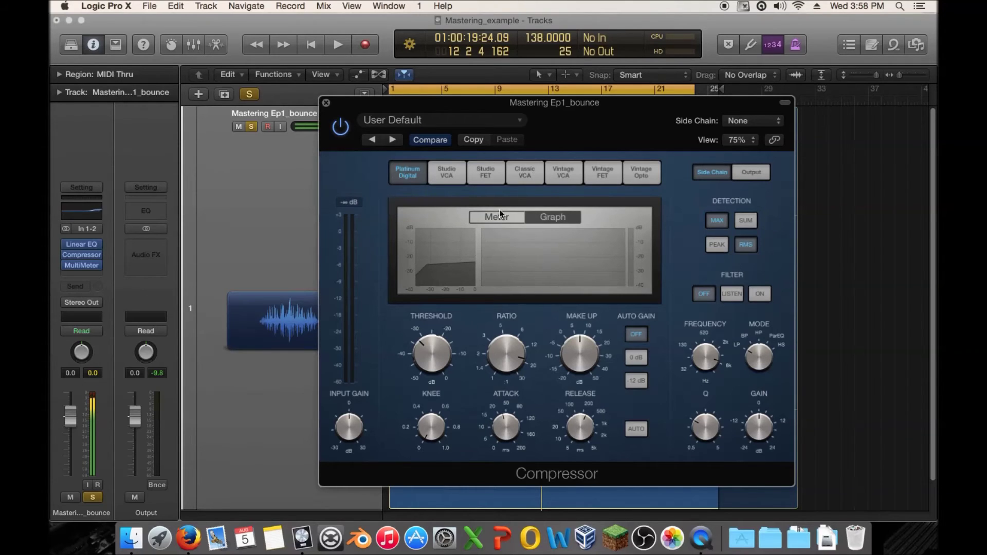
Move the Compressor window aside and examine the bounce's waveform peaks up close around bars 10 to 17
left_click_drag(342, 107, 622, 178)
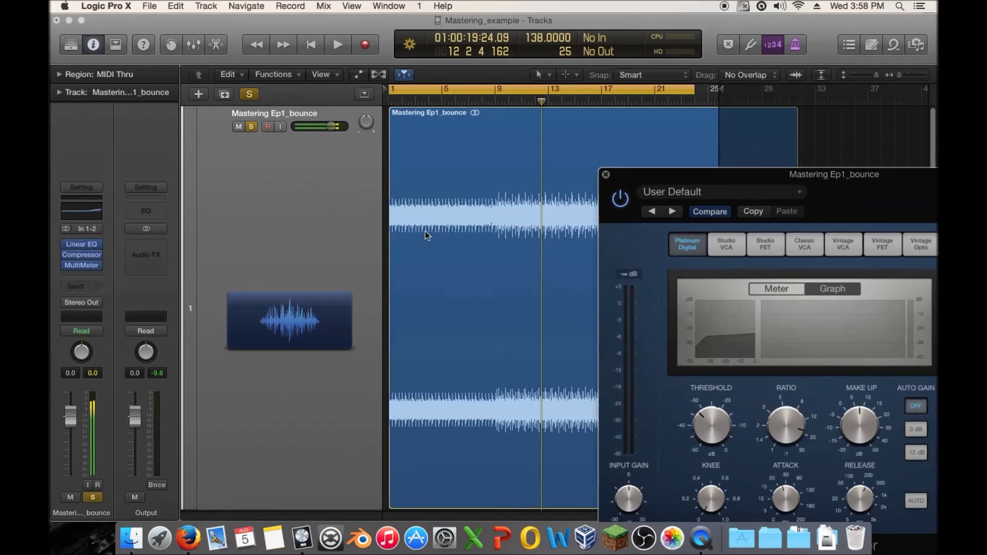
mouse_move(78, 405)
left_mouse_down()
mouse_move(78, 437)
mouse_move(78, 407)
left_mouse_up()
left_click_drag(690, 176, 547, 242)
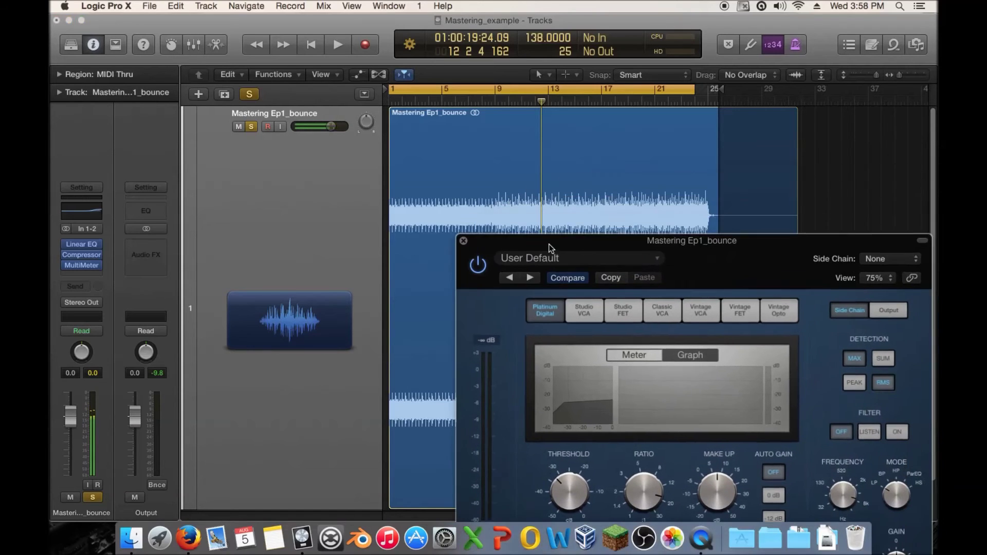
left_click(902, 73)
left_click_drag(902, 73, 908, 75)
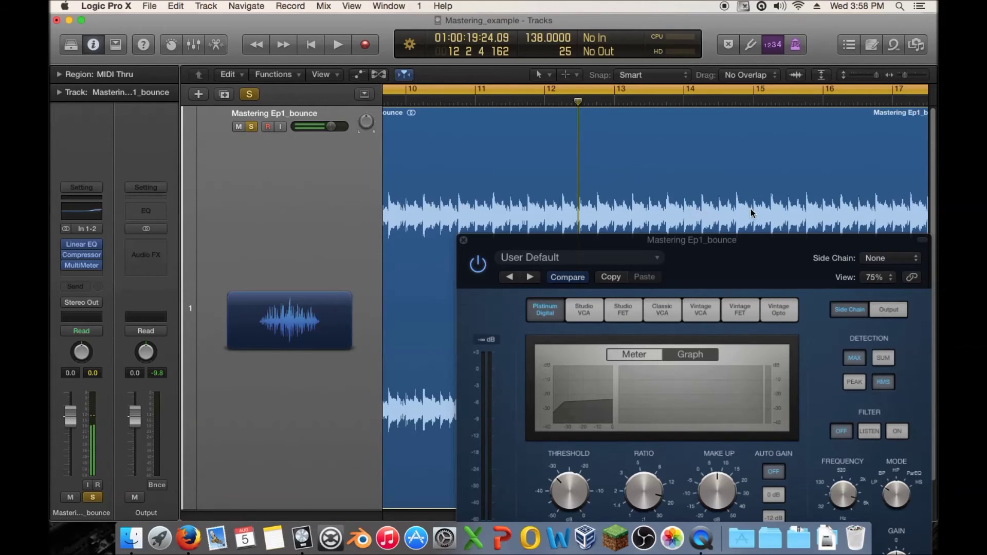
left_click_drag(906, 75, 900, 76)
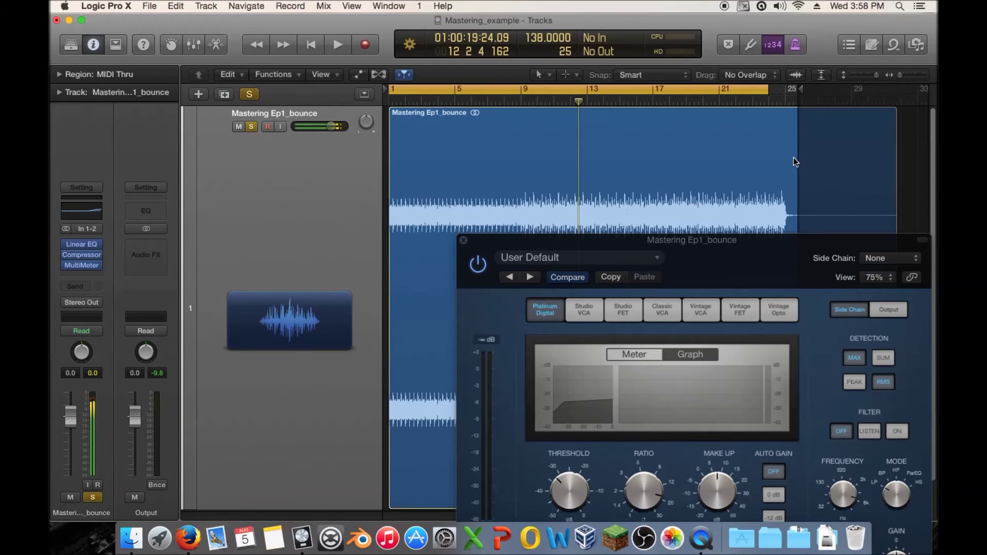
Extend the end of the cycle range to just before bar 25, keeping the Compressor's detection on RMS
left_click_drag(768, 92, 785, 91)
left_click_drag(764, 256, 690, 140)
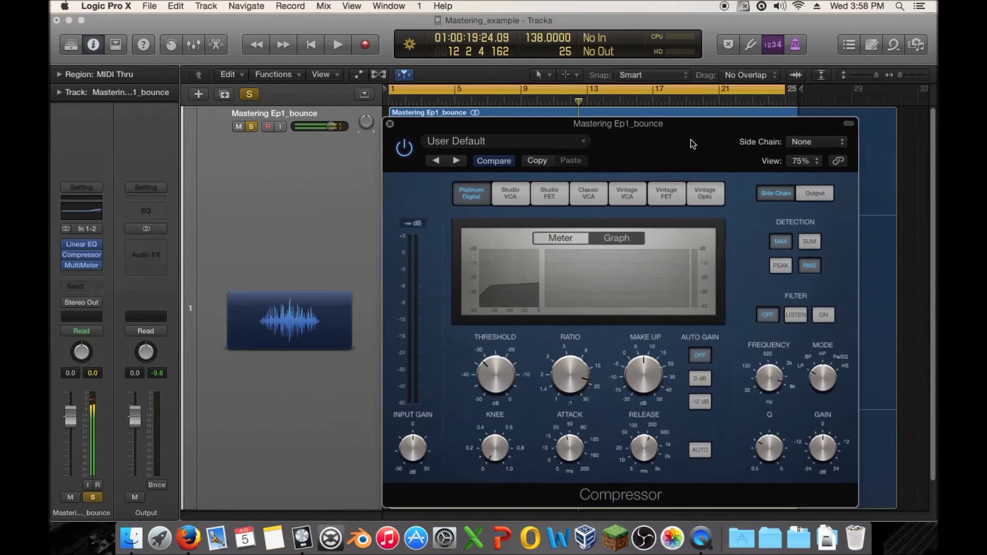
left_click(809, 267)
Close the Compressor and review the Peak and RMS uses in the project notes before hiding them
left_click(874, 46)
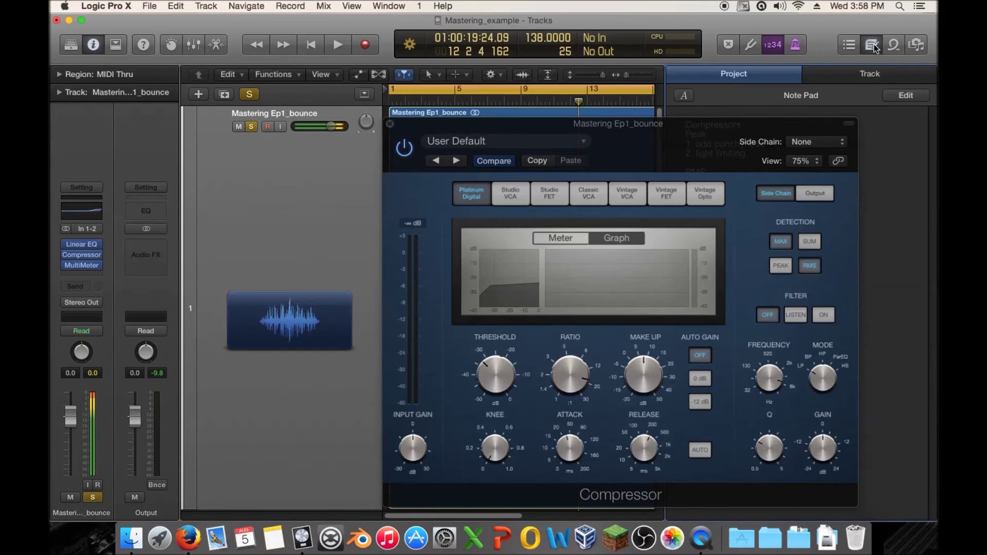
left_click(389, 124)
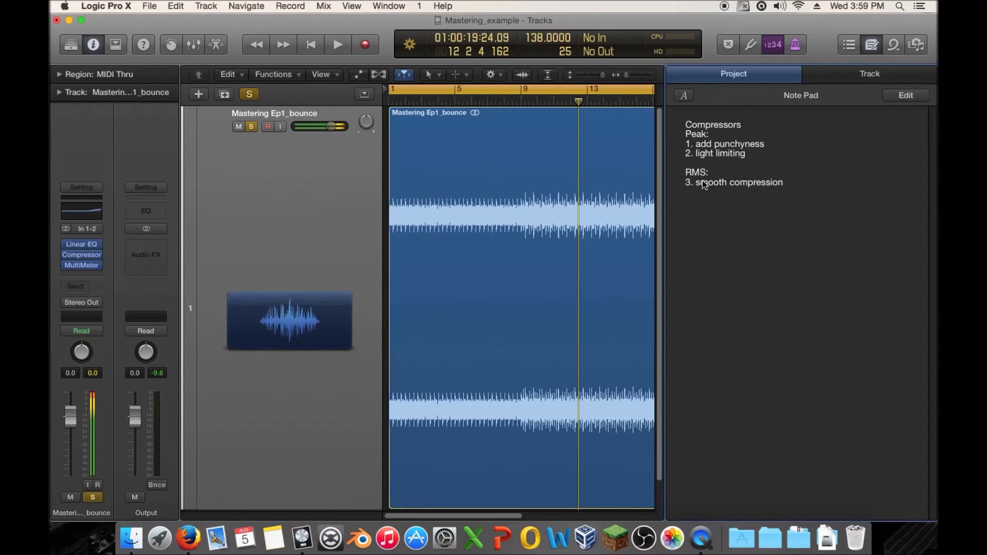
left_click(869, 47)
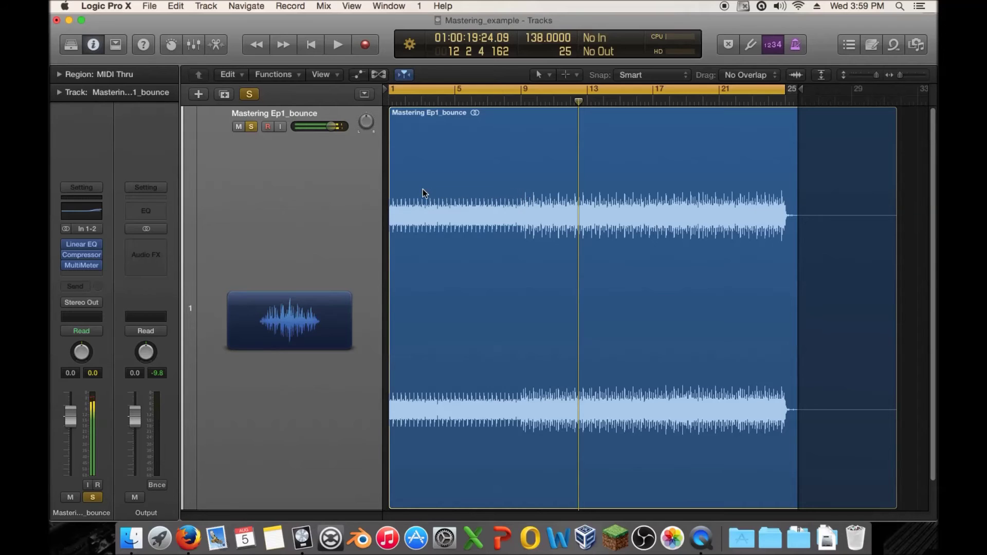
Select the Mastering Ep1_bounce region, set its gain to 0.2 dB and collapse the region settings
left_click(510, 184)
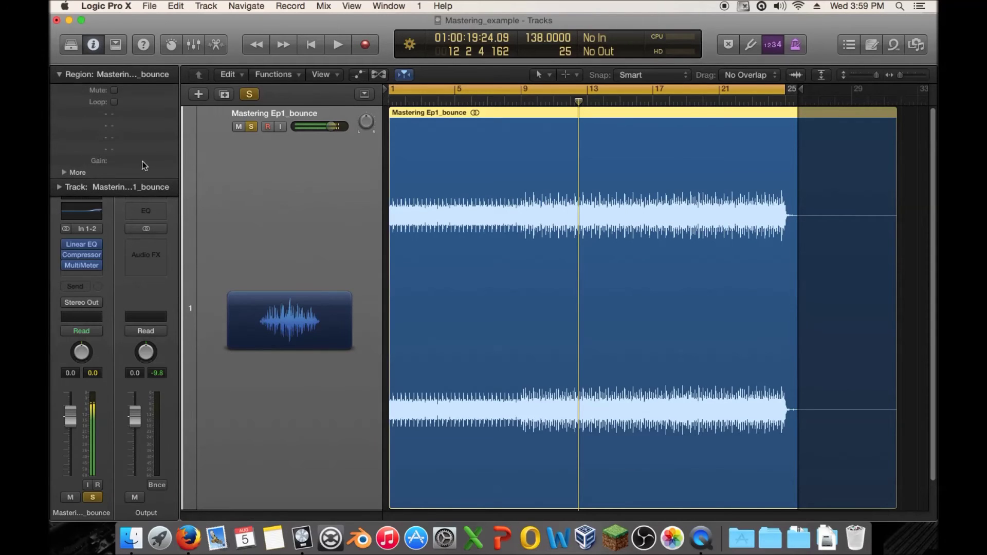
mouse_move(143, 162)
left_mouse_down()
mouse_move(143, 131)
mouse_move(143, 165)
mouse_move(143, 155)
left_mouse_up()
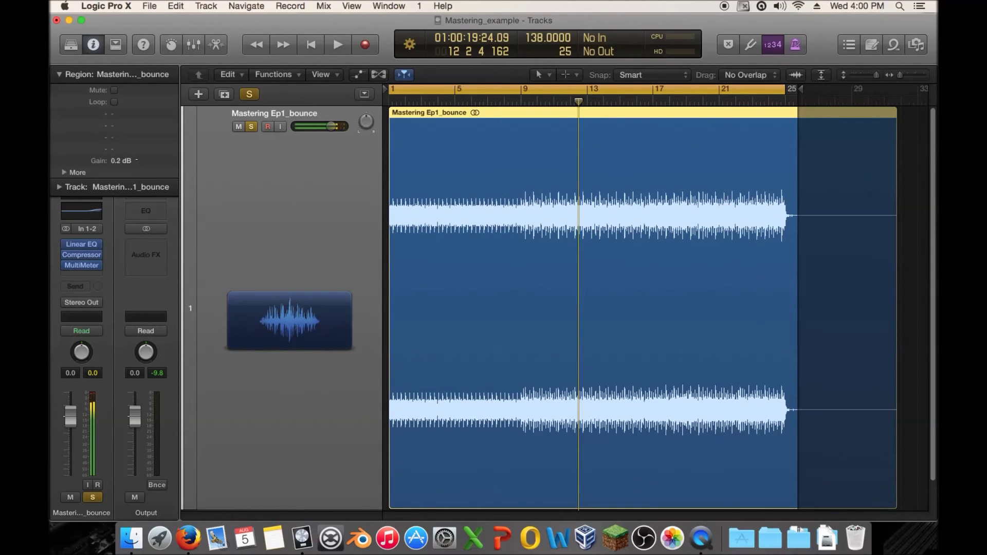
left_click(60, 75)
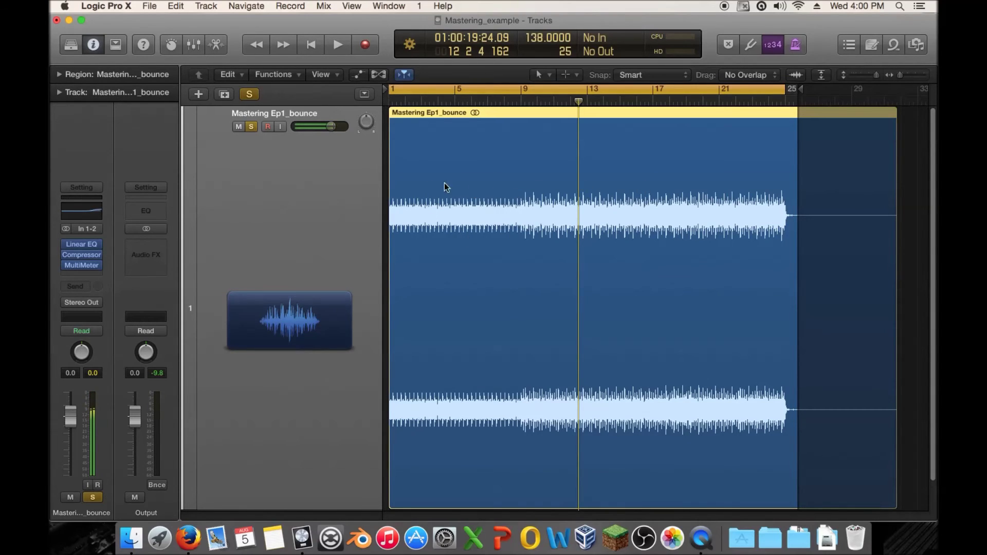
Show the project notes, reopen the Compressor on the bounce track and move its window up over the arrangement
left_click(871, 45)
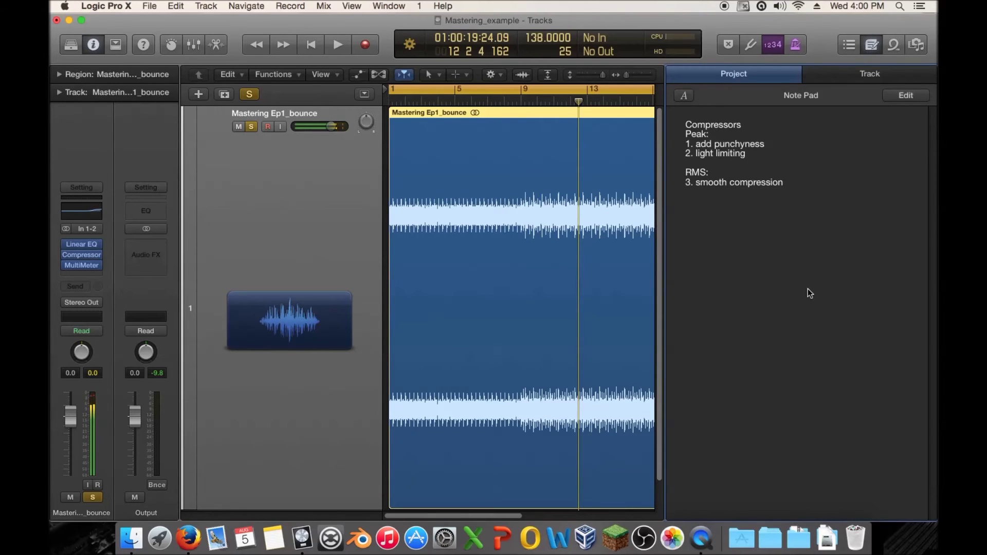
left_click(81, 253)
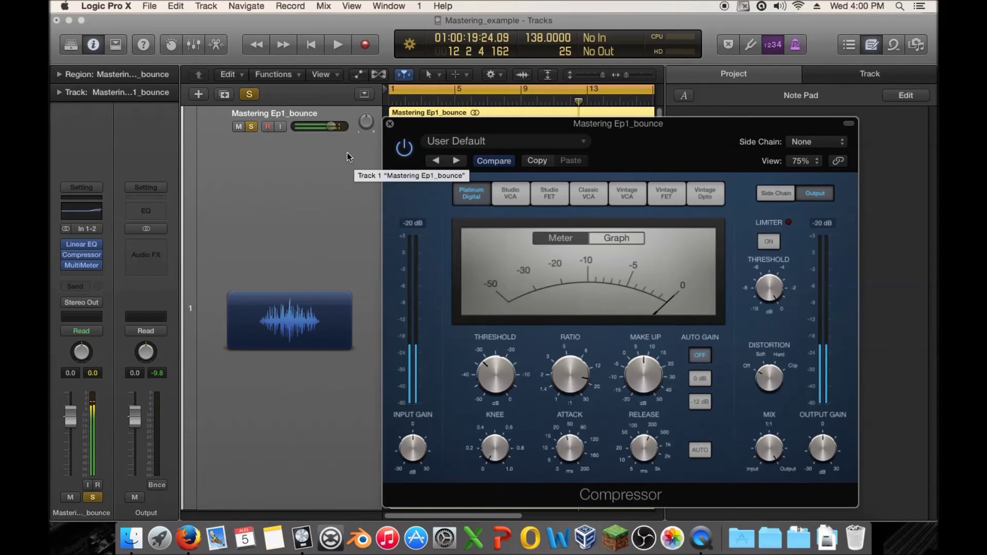
left_click_drag(514, 124, 386, 46)
Browse the Compressor's circuit models from Studio VCA through Vintage Opto and return to Platinum Digital
left_click(427, 116)
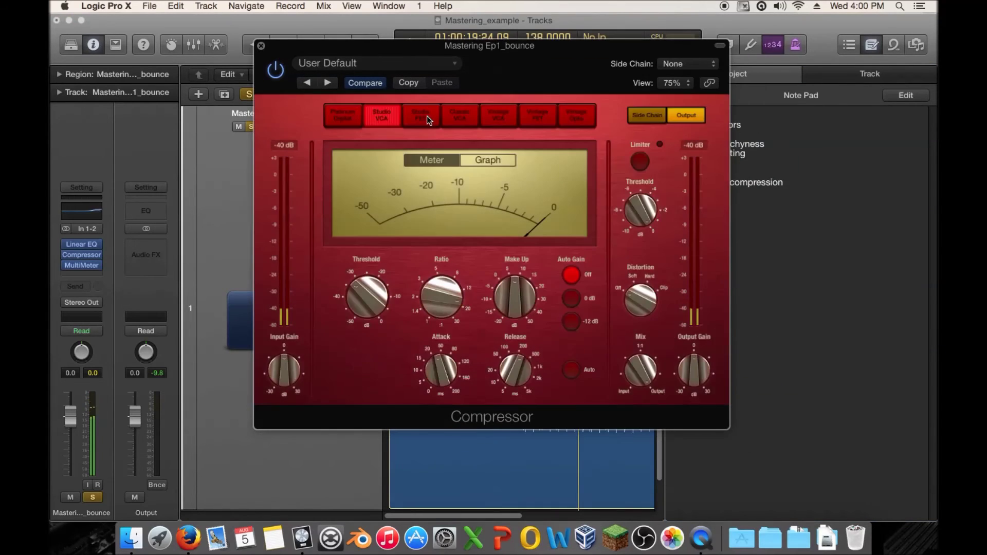
left_click(450, 118)
left_click(486, 117)
left_click(529, 117)
left_click(576, 116)
left_click(341, 118)
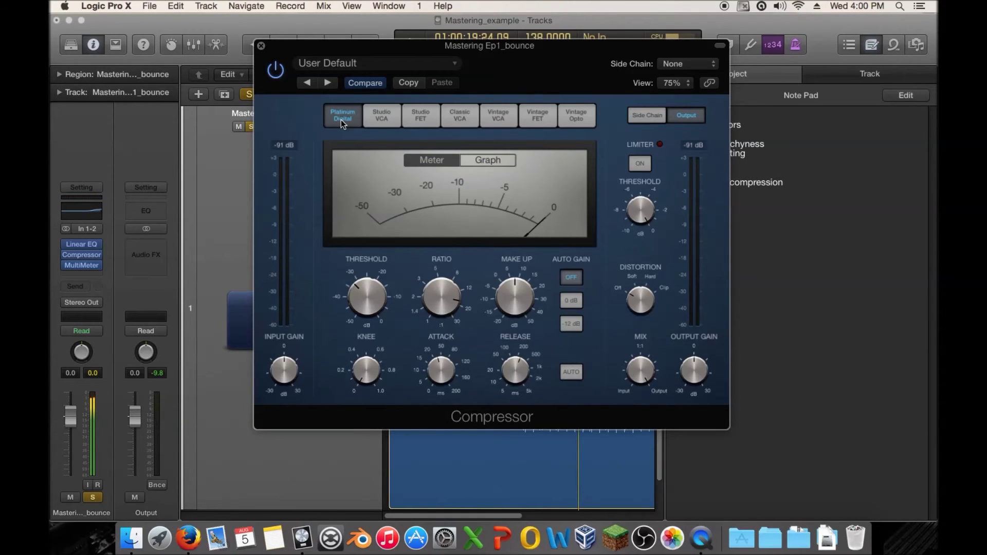
Show the Compressor's Side Chain settings and compare the detection options across the circuit models, ending on Vintage VCA
left_click(647, 116)
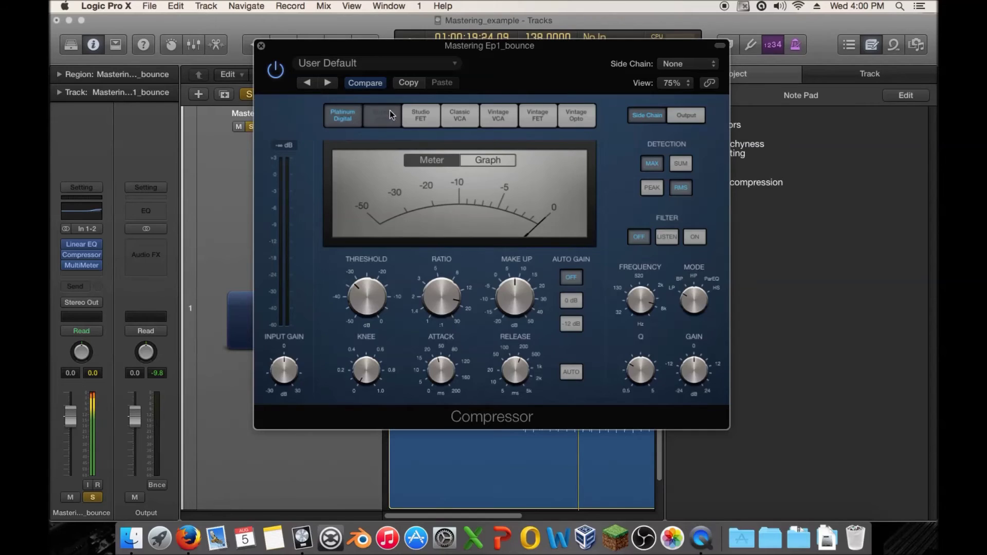
left_click(434, 116)
left_click(498, 116)
left_click(540, 116)
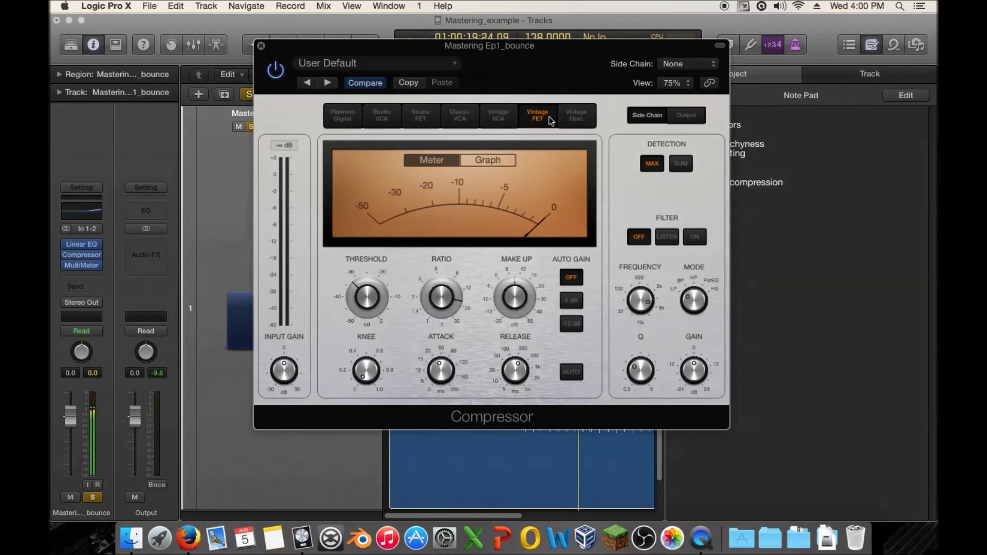
left_click(577, 118)
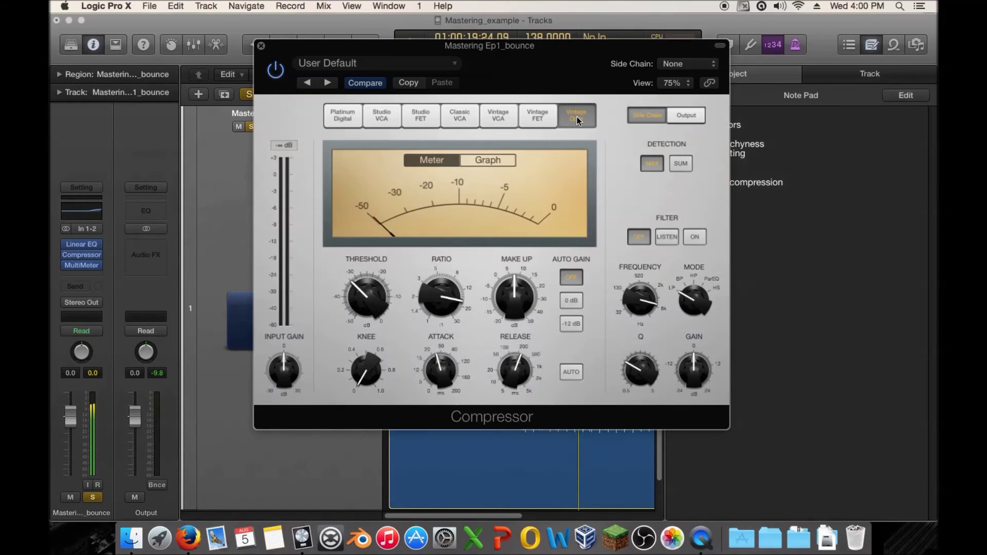
left_click(542, 115)
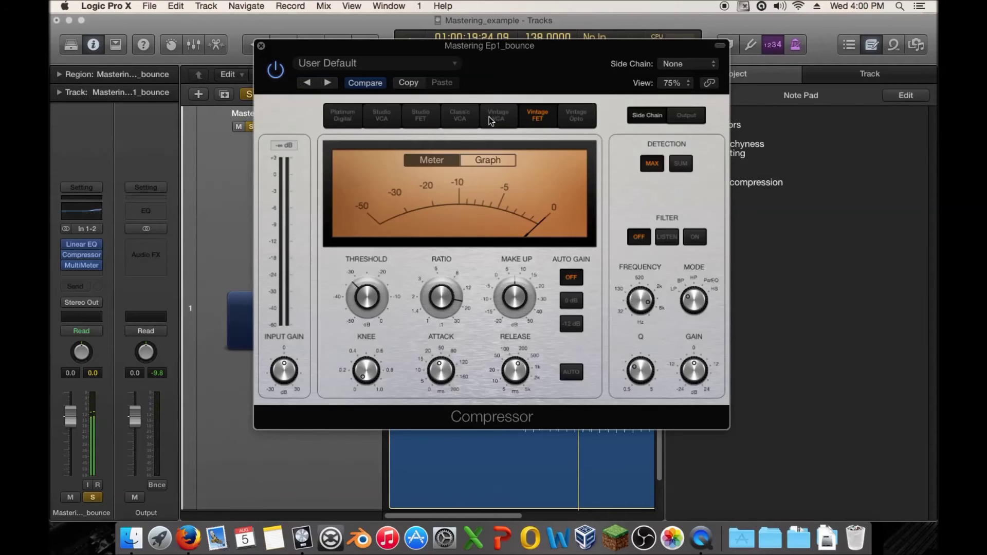
left_click(486, 117)
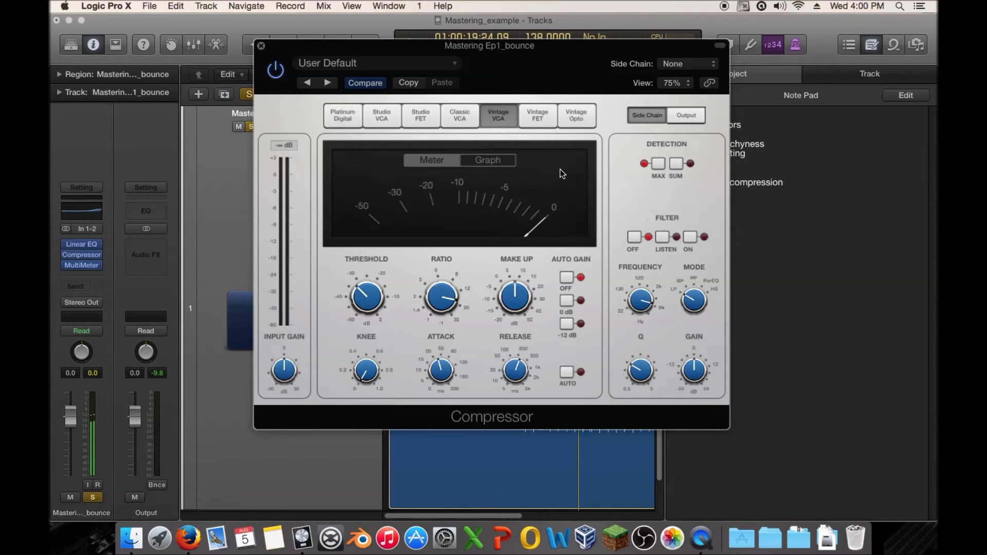
Play the bounce with the Compressor's graph displayed, compare the circuit models by ear, and stop playback on Platinum Digital
key("space")
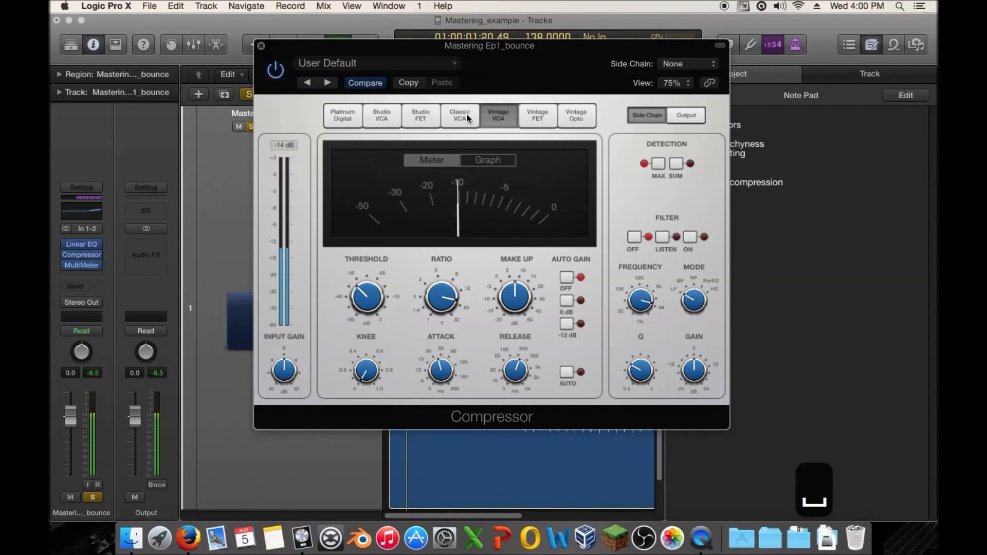
left_click(483, 160)
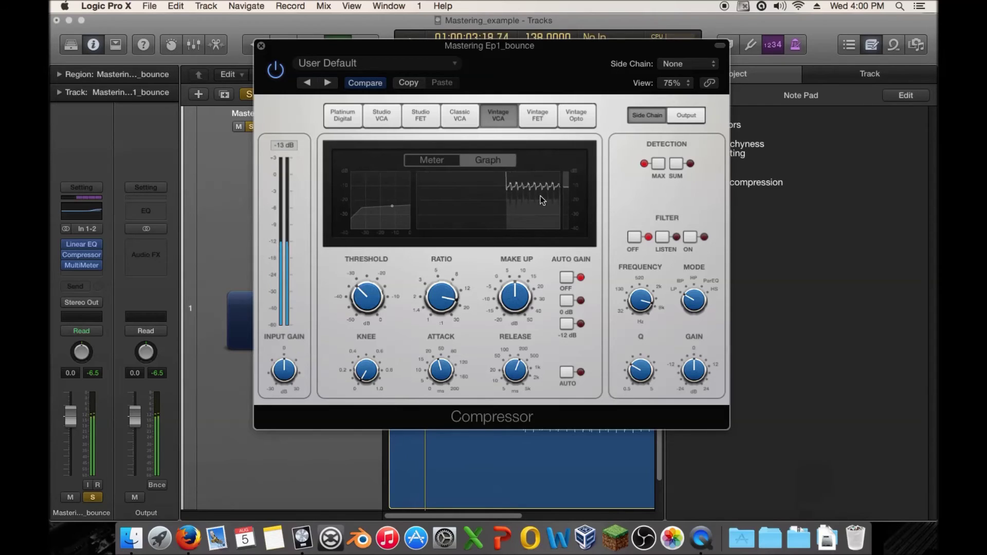
left_click(461, 116)
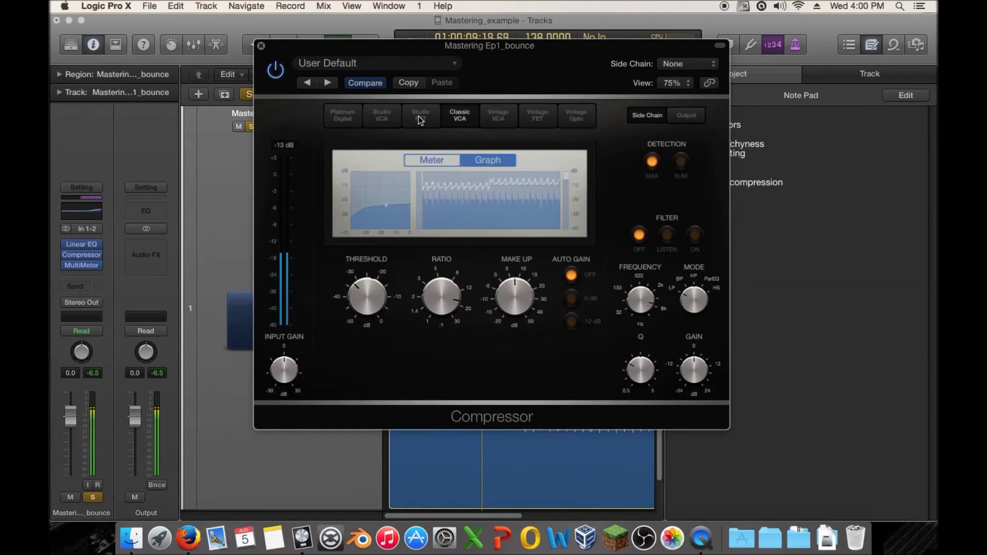
left_click(338, 116)
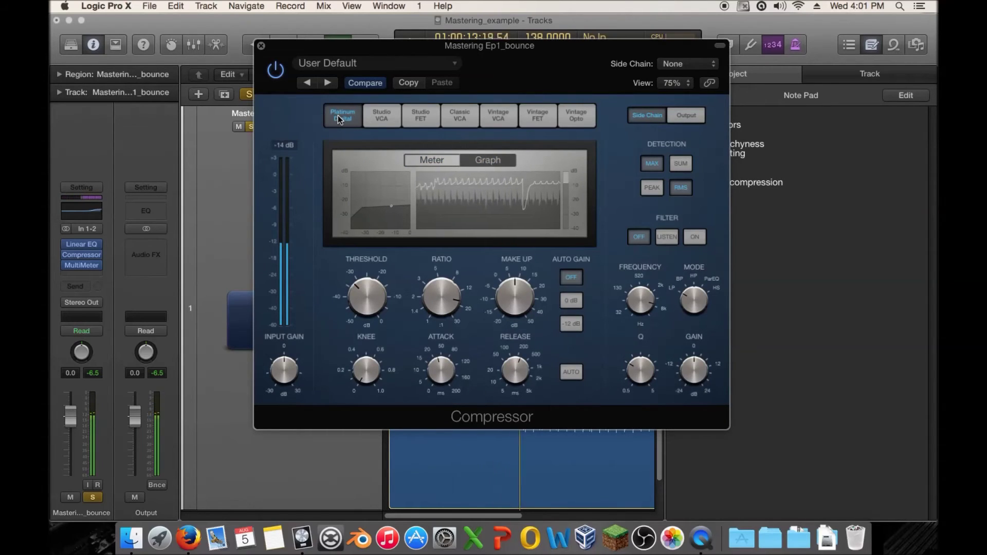
left_click(417, 116)
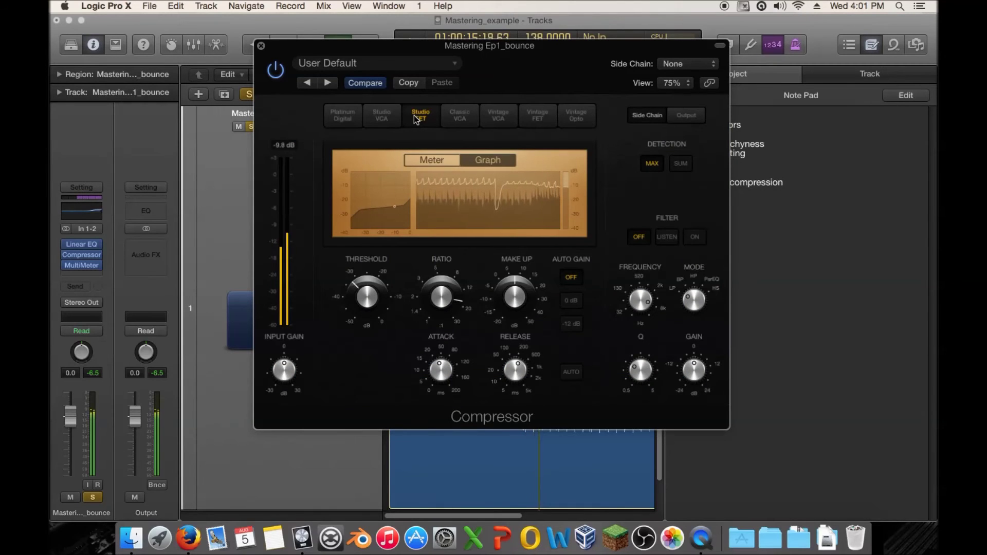
left_click(395, 119)
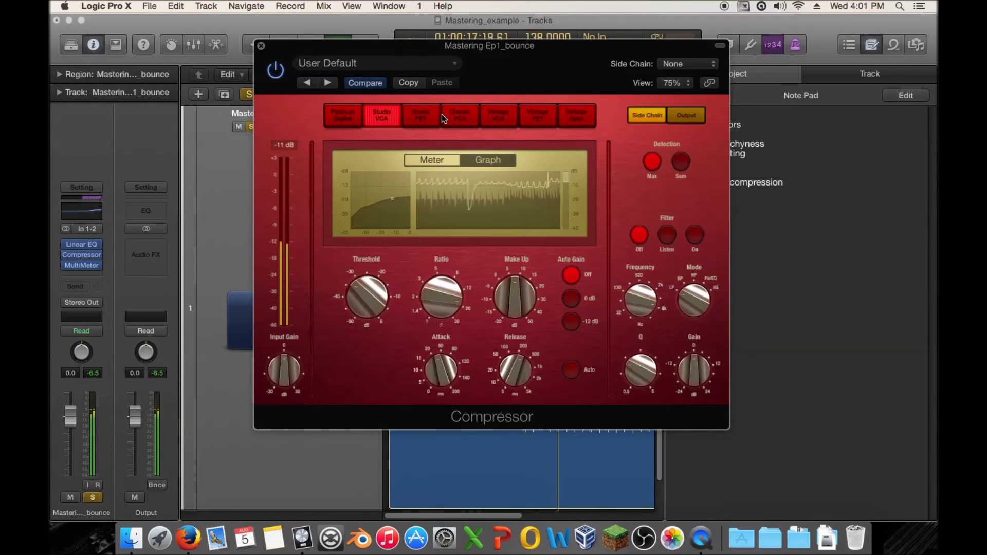
left_click(578, 116)
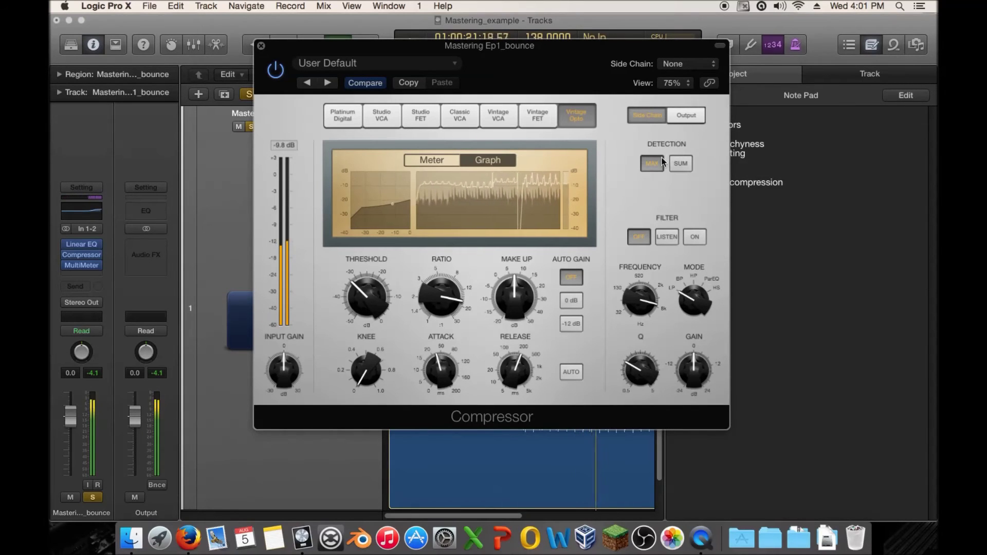
left_click(545, 121)
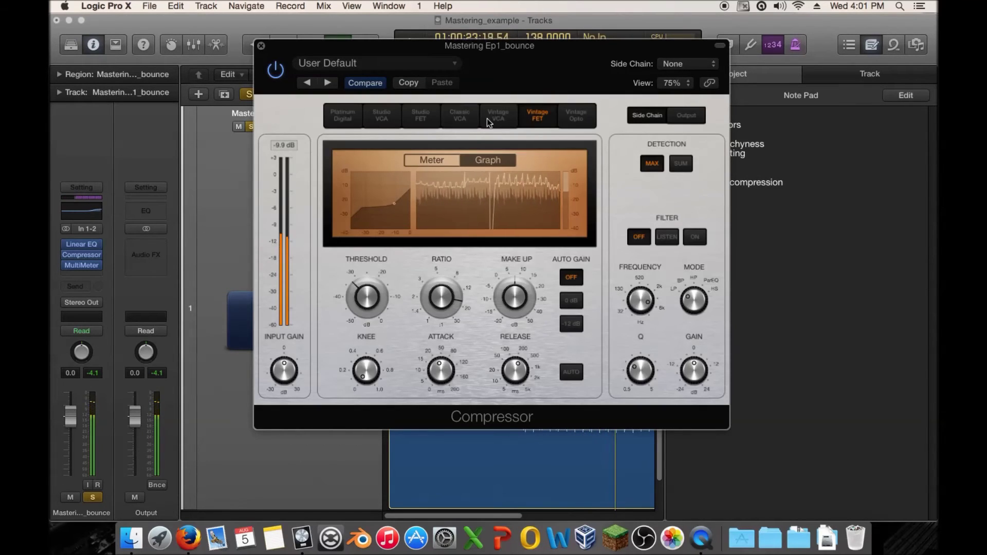
left_click(340, 115)
key("space")
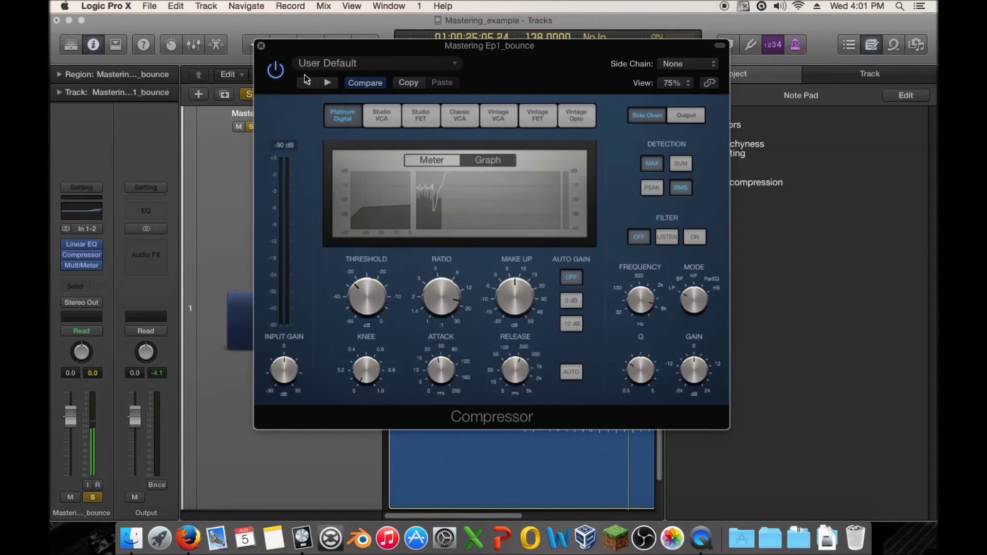
Move the Compressor clear of the project notes and set its auto gain to 0 dB and threshold to -19 dB
left_click_drag(288, 53, 266, 48)
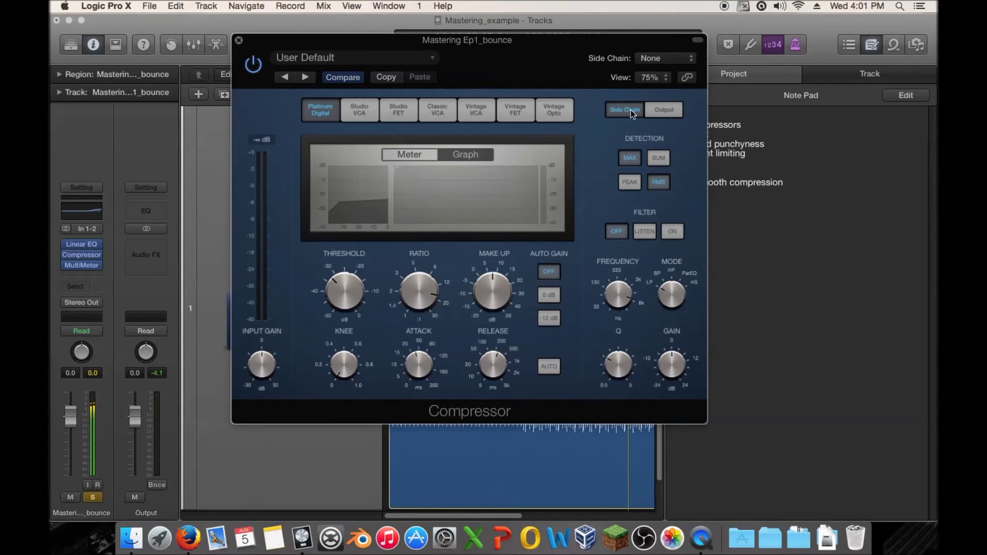
left_click_drag(624, 40, 559, 47)
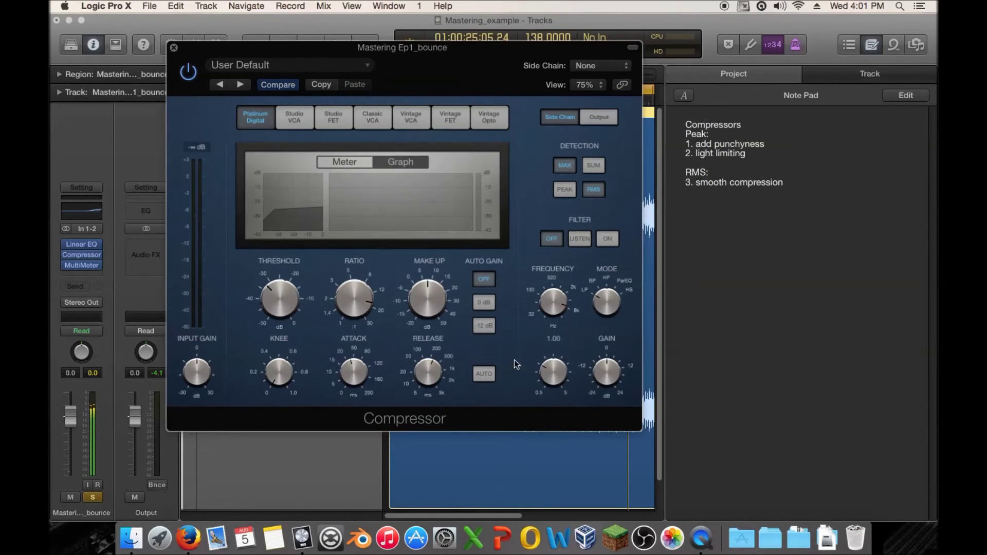
left_click(485, 303)
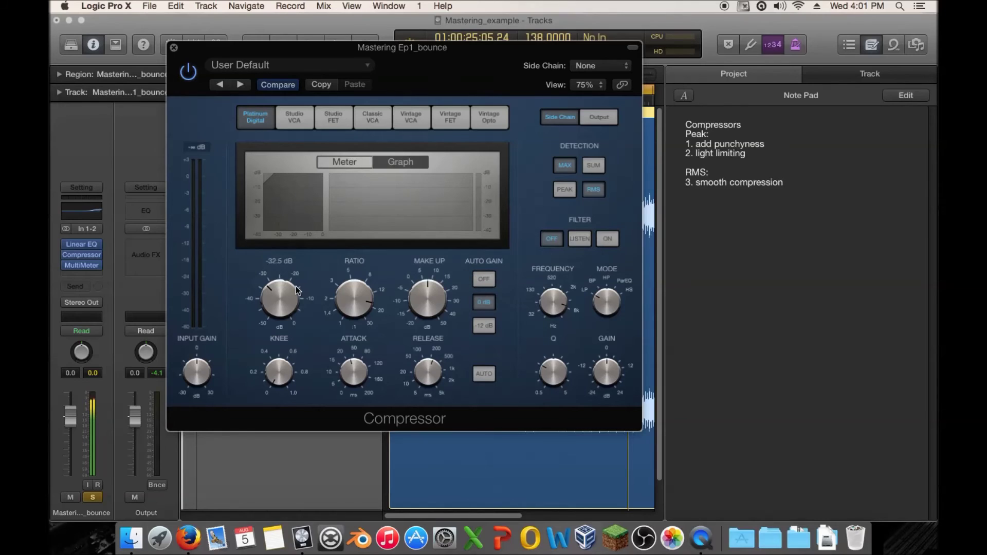
left_click_drag(280, 270, 283, 247)
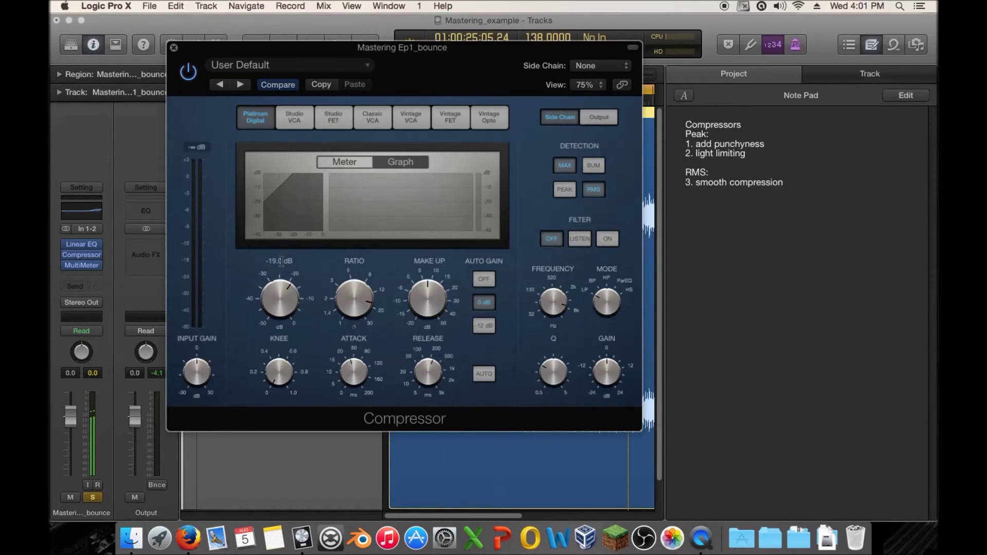
Lower the Compressor's ratio to about 2:1, raise the attack, shorten the release, and choose Peak detection with -12 dB auto gain
mouse_move(365, 295)
left_click(561, 194)
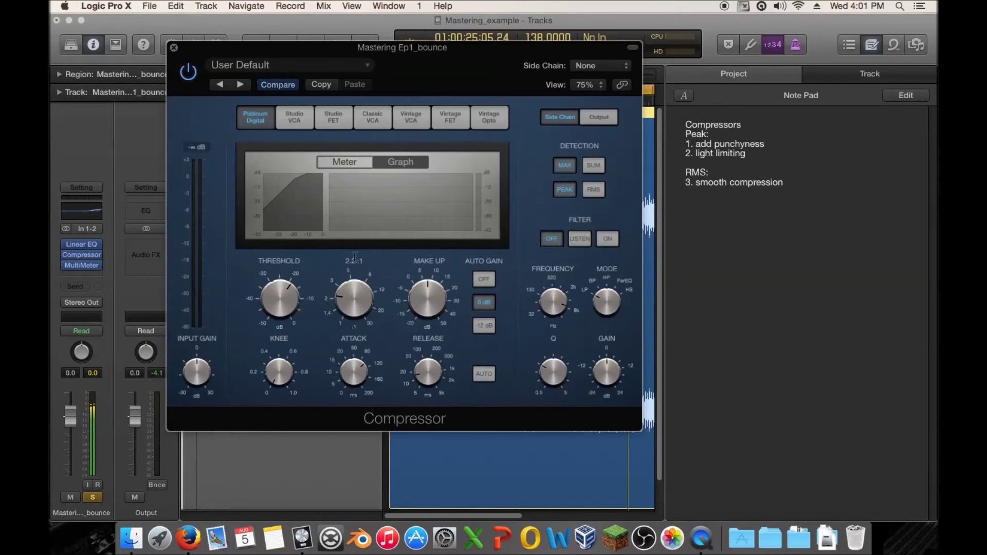
left_click(482, 328)
Play the bounce and compare it with the Compressor bypassed and active before stopping playback
key("space")
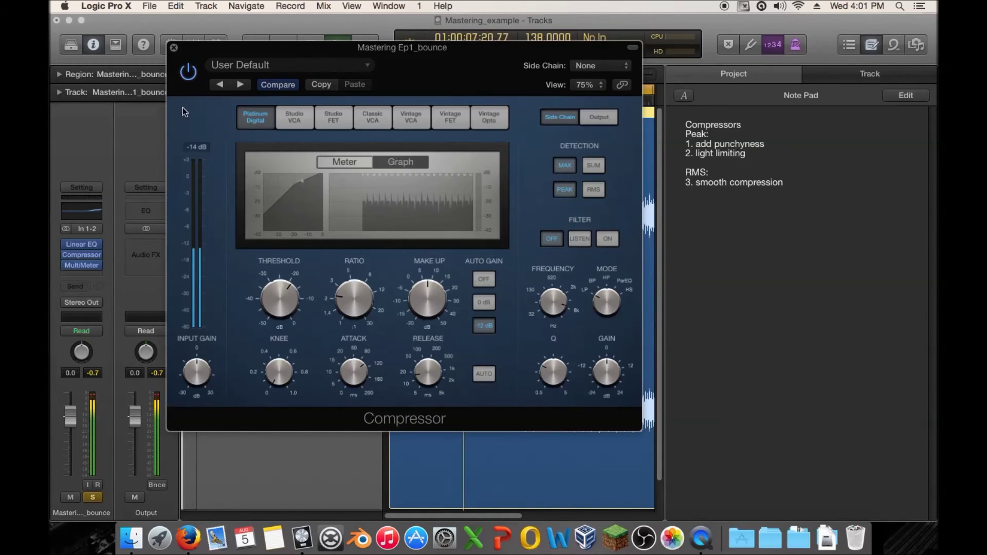
left_click(189, 72)
left_click(189, 72)
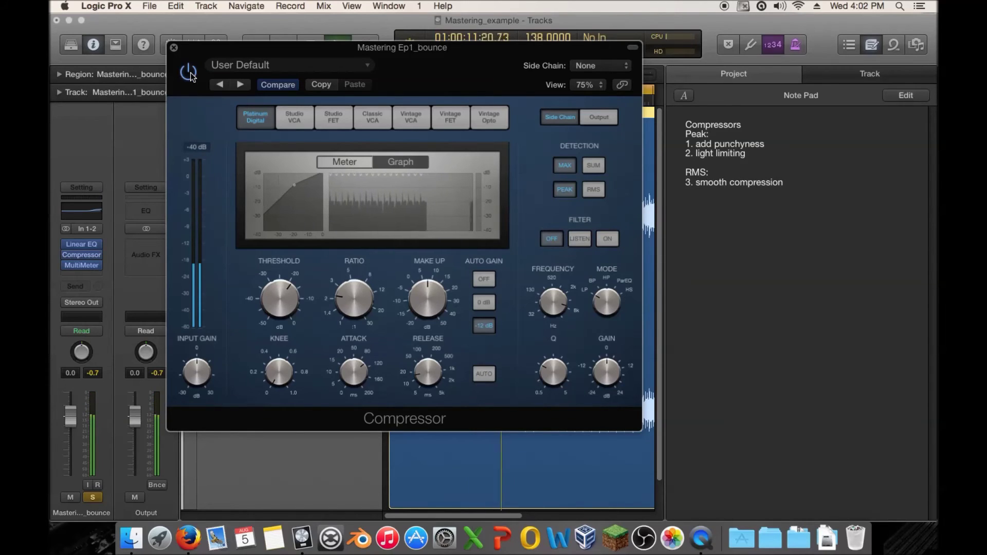
key("space")
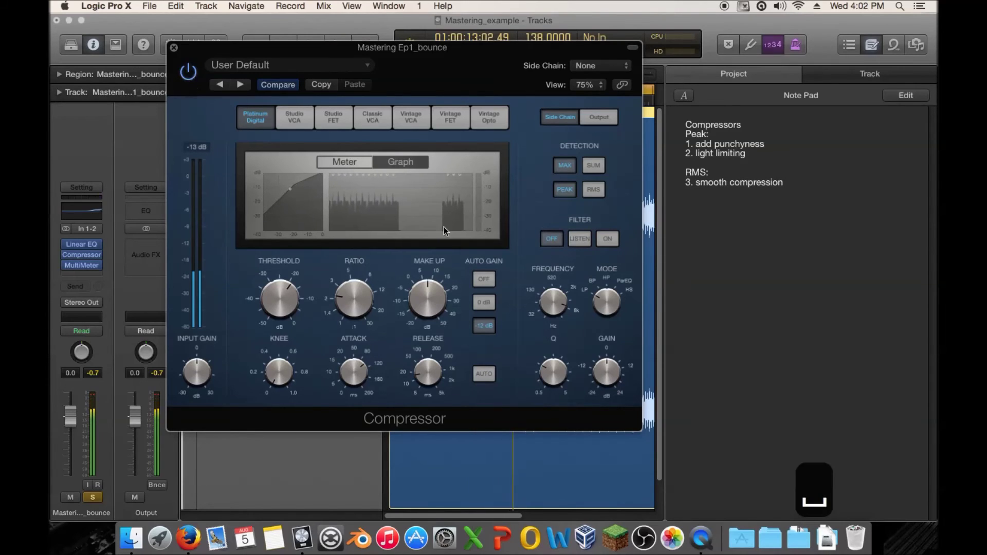
Move the Compressor aside and play the bounce from around bar 8 to check the channel's peak level
left_click_drag(405, 49, 789, 164)
left_click(505, 99)
key("space")
left_click(571, 181)
left_click(512, 101)
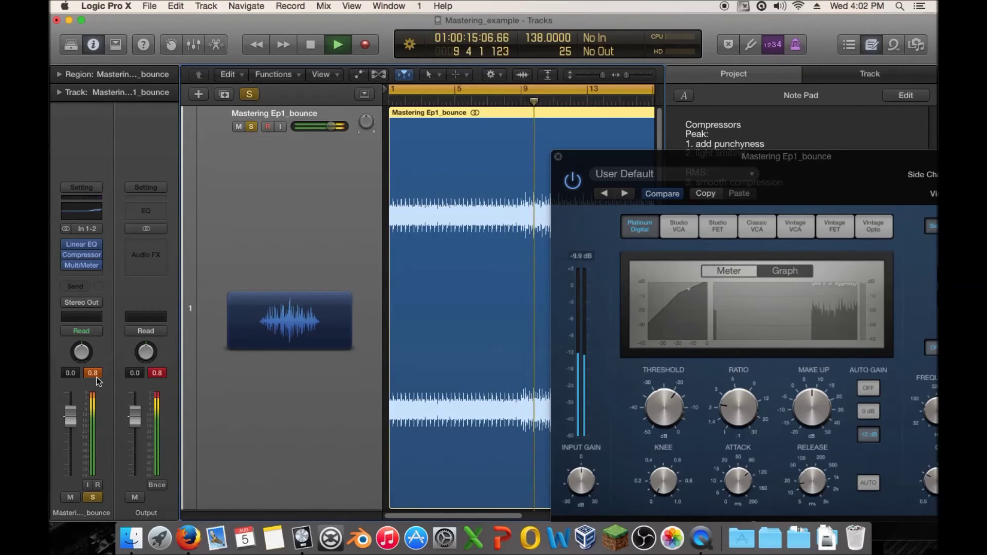
key("space")
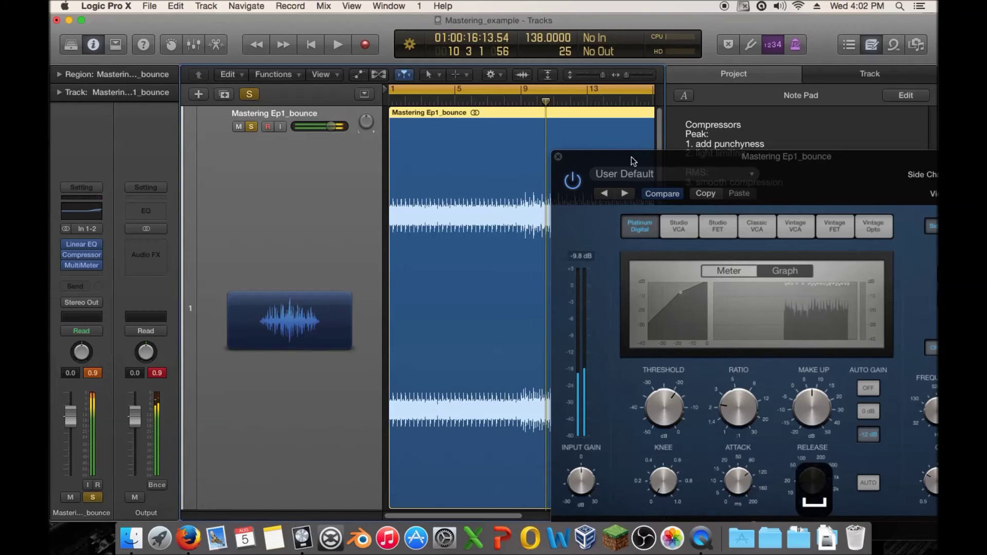
Move the Compressor back over the arrangement, close and reopen it, and turn its auto gain off
left_click_drag(633, 159, 427, 136)
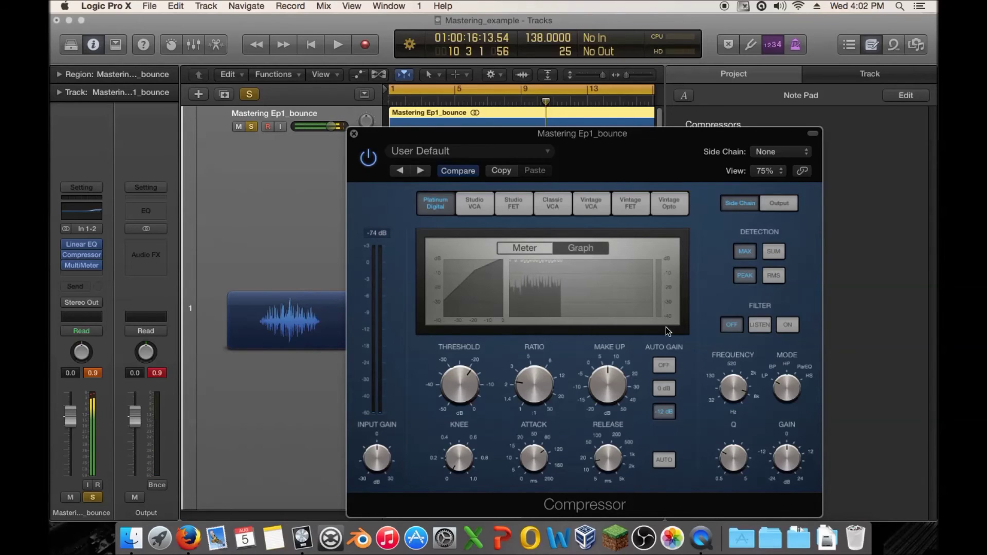
left_click(353, 134)
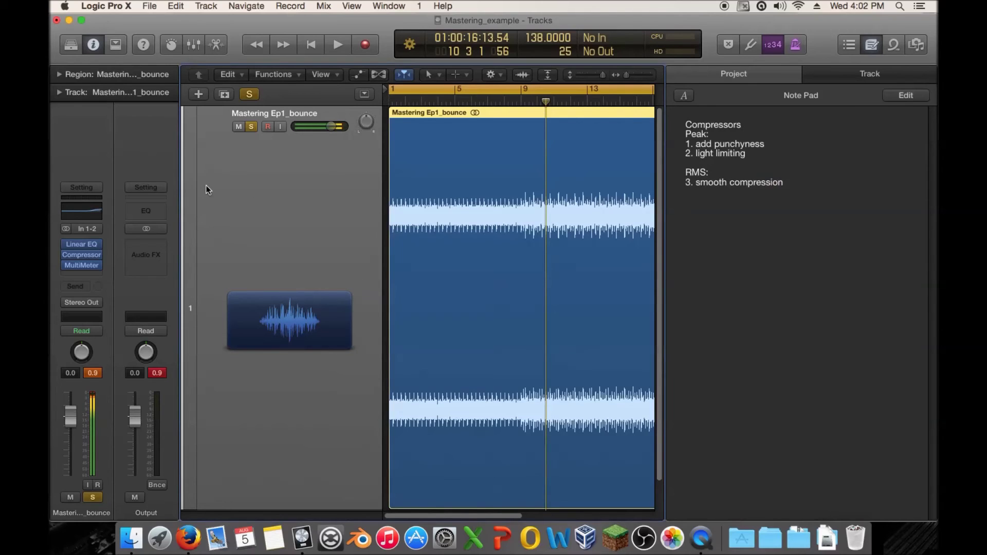
left_click(79, 254)
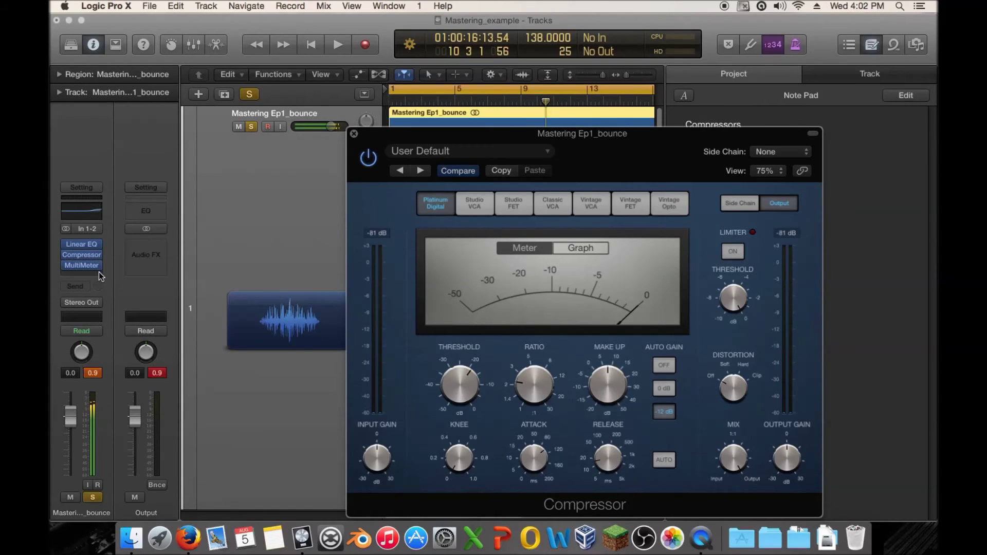
left_click(664, 365)
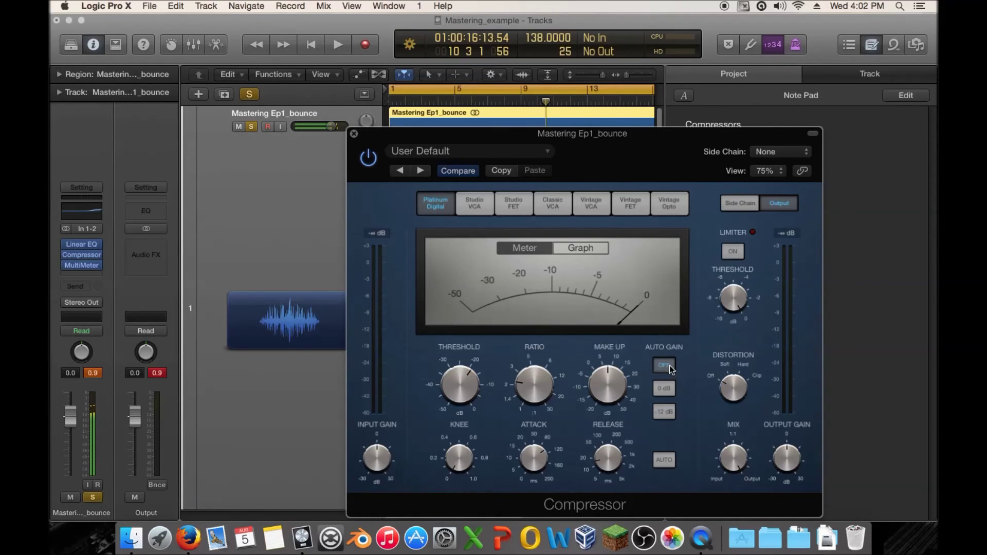
While playing the bounce, reset the Compressor's make-up gain to 0 dB, set its threshold to -22 dB, and close it with playback stopped
key("space")
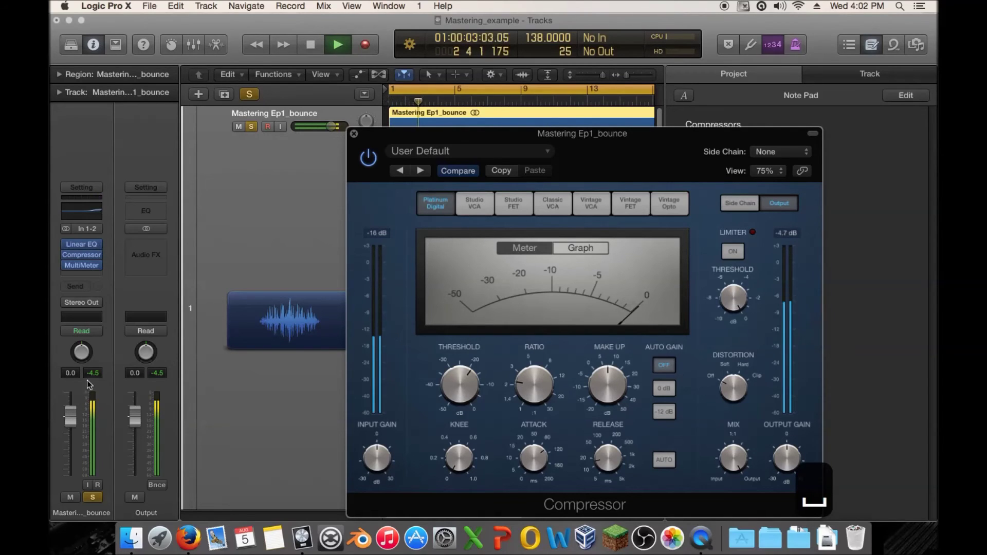
mouse_move(616, 407)
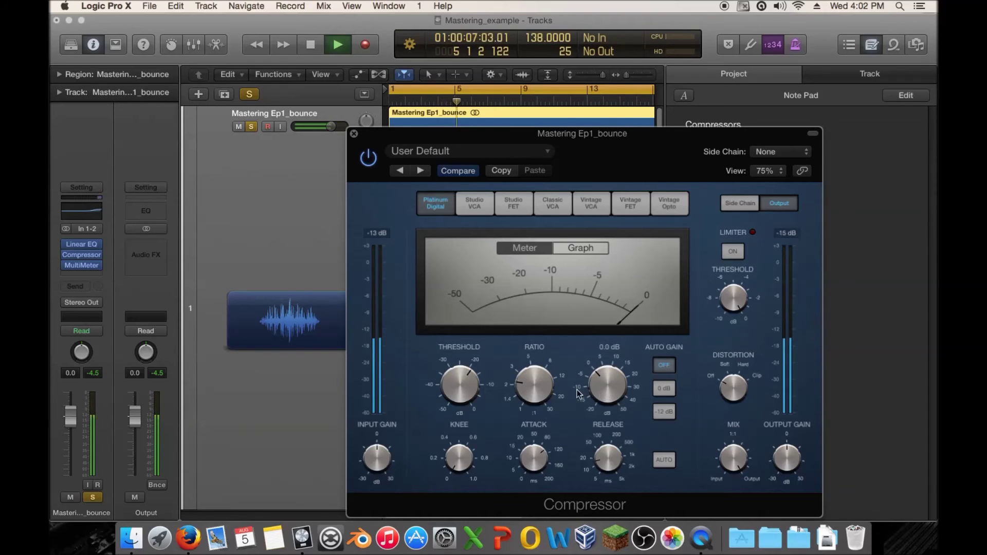
mouse_move(464, 378)
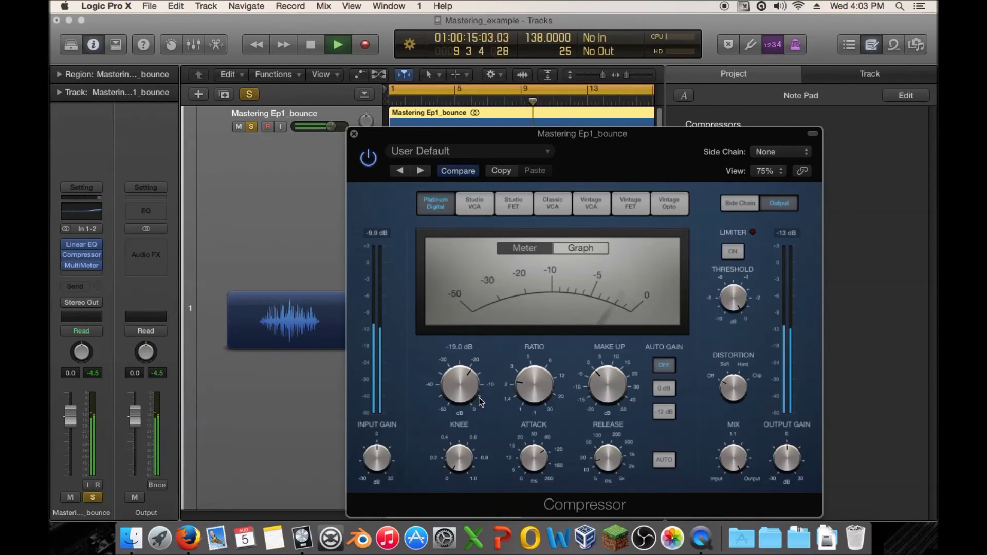
left_click_drag(454, 395, 460, 366)
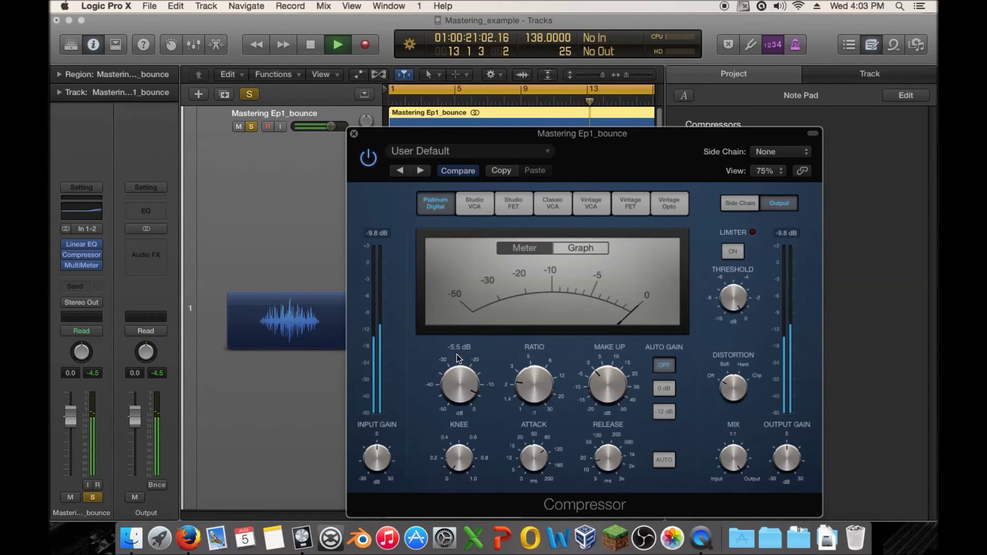
mouse_move(459, 393)
left_mouse_down()
mouse_move(476, 375)
mouse_move(465, 374)
left_mouse_up()
key("space")
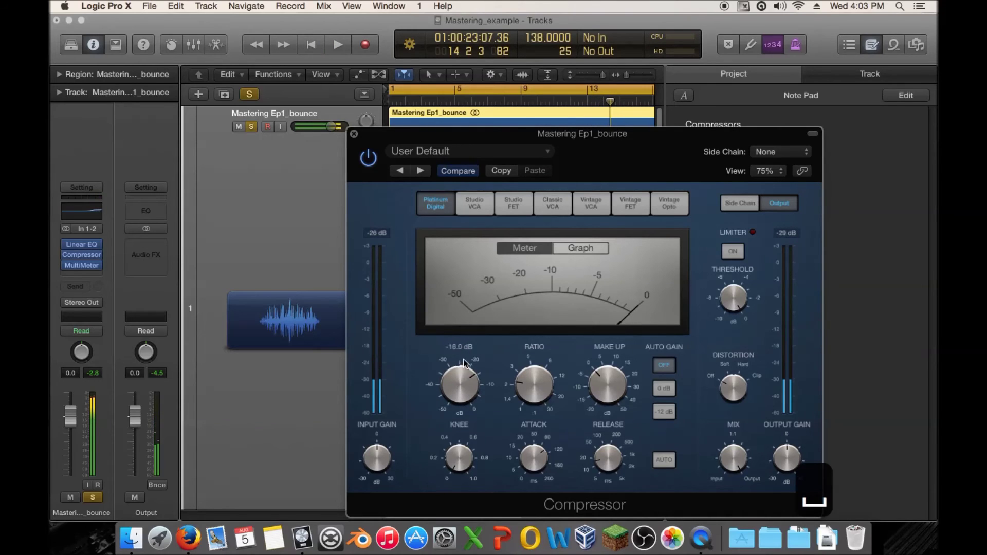
left_click_drag(464, 374, 462, 380)
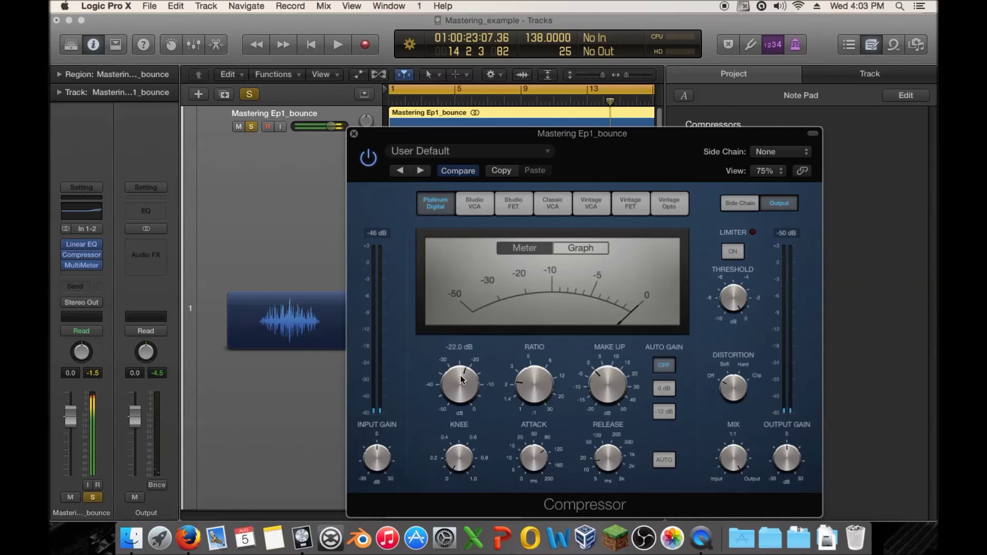
left_click(354, 134)
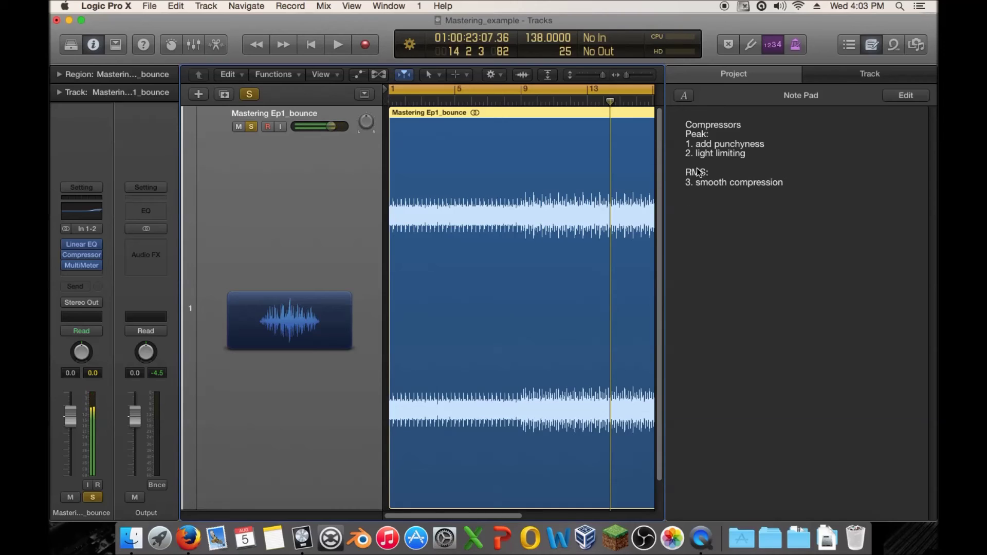
Open the project Note Pad for editing and review the Peak and RMS compressor notes
triple_click(808, 211)
left_click(806, 199)
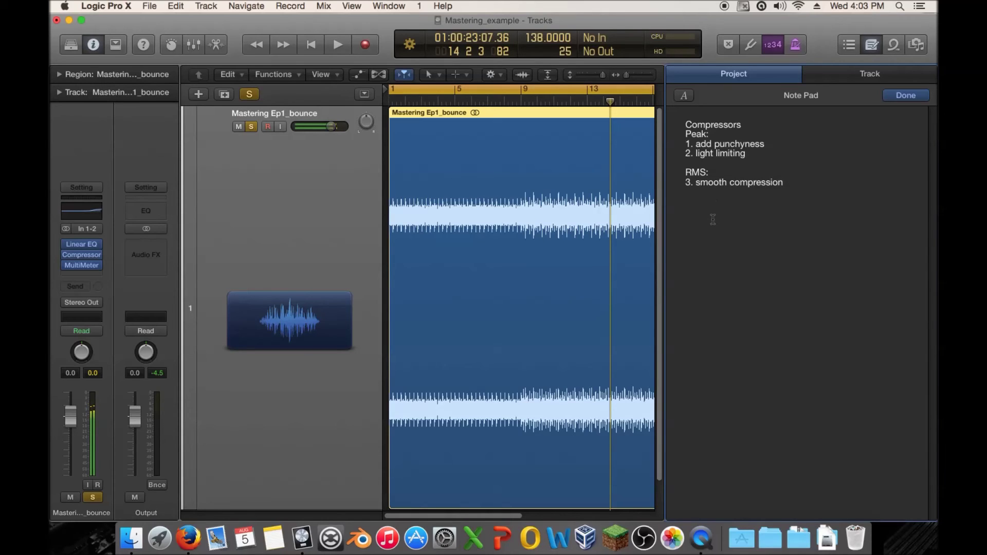
left_click_drag(864, 241, 573, 122)
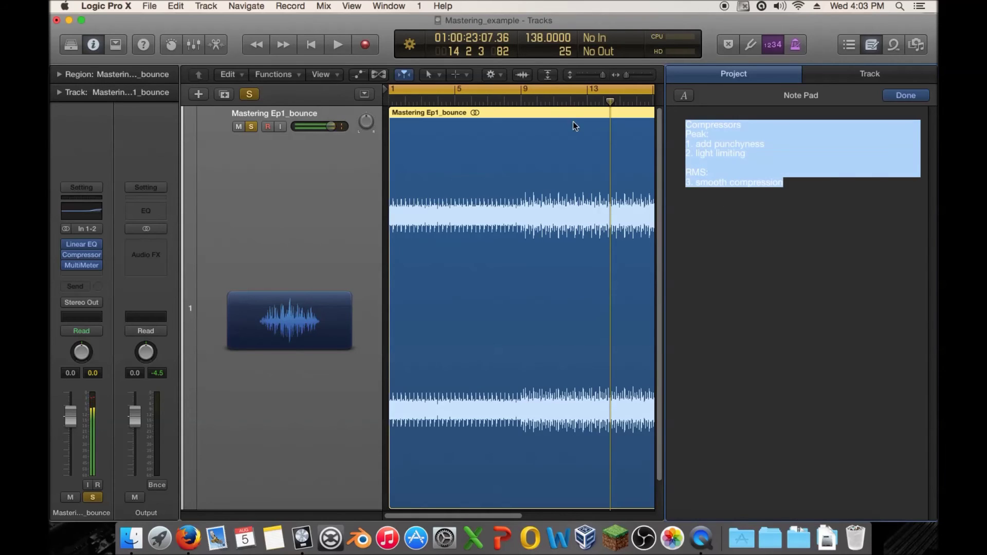
left_click(819, 189)
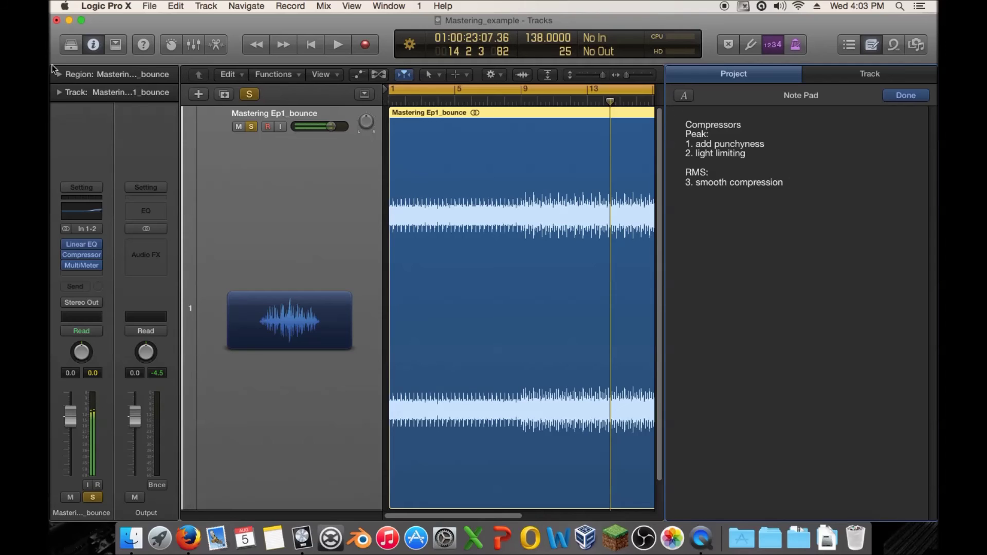
left_click(85, 265)
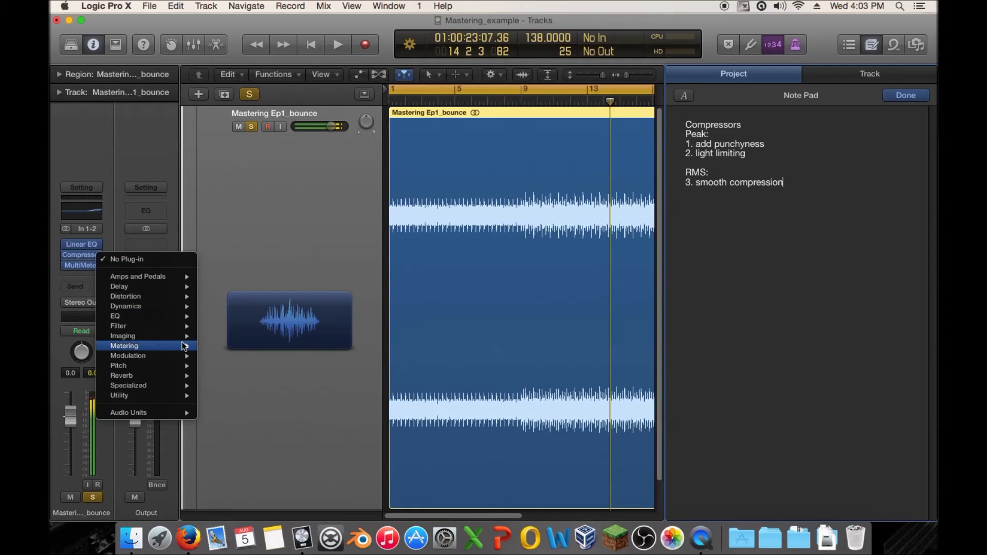
mouse_move(165, 306)
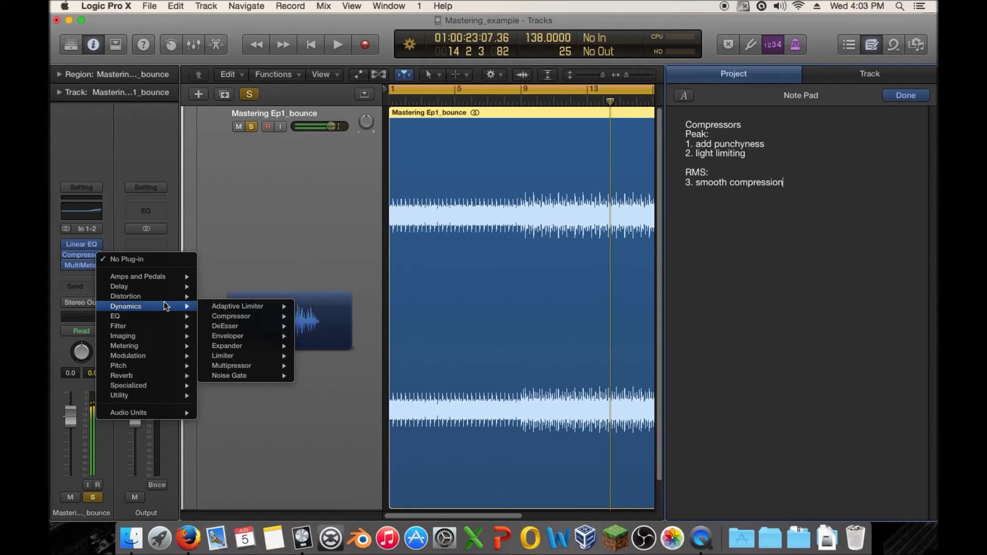
left_click(118, 167)
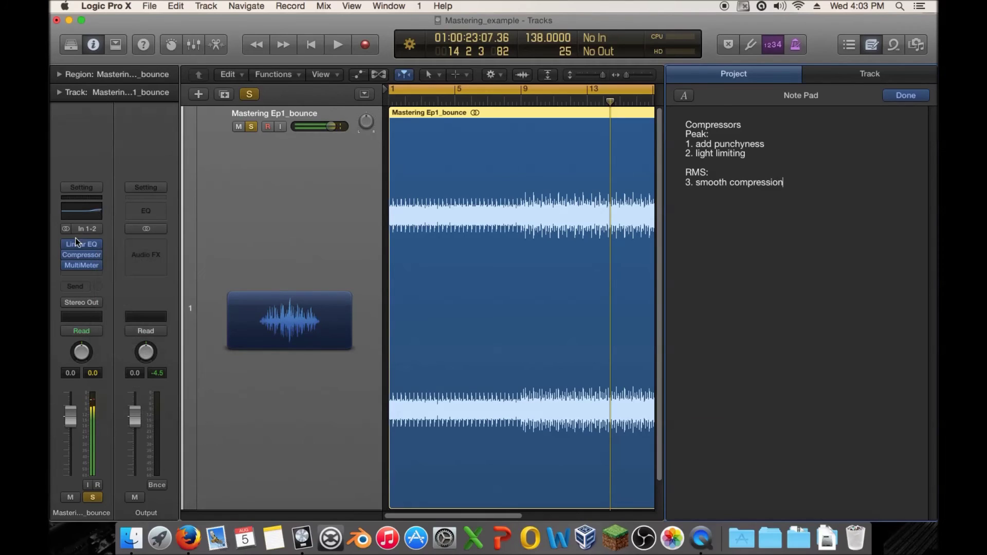
Reopen the Compressor and the Linear Phase EQ from the bounce channel to review their settings, and close both
left_click(80, 255)
left_click_drag(415, 133, 543, 121)
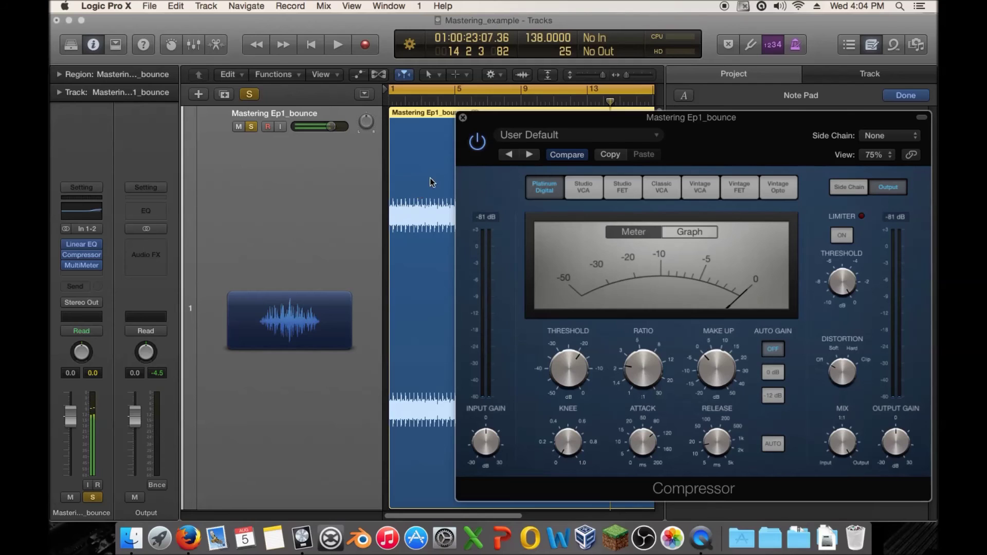
left_click(632, 77)
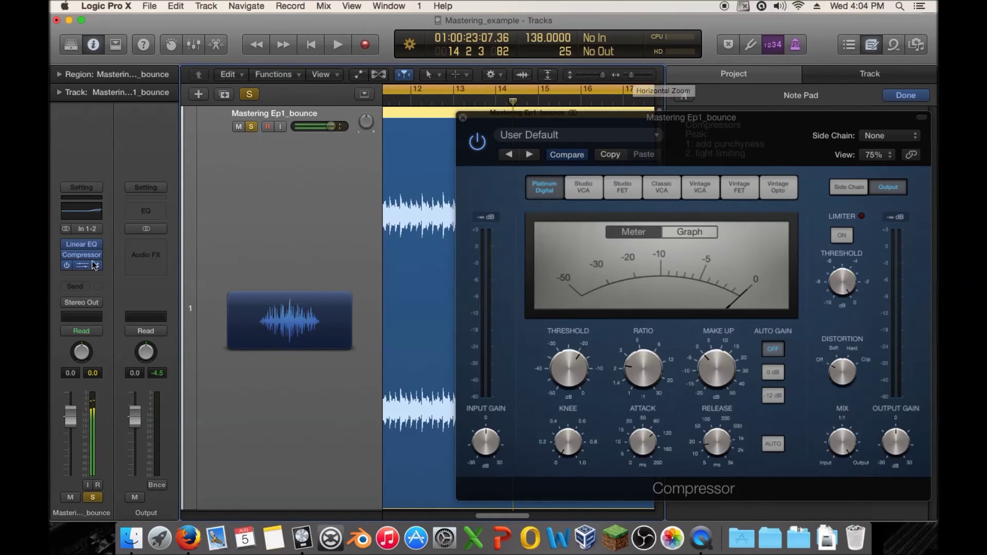
left_click(81, 244)
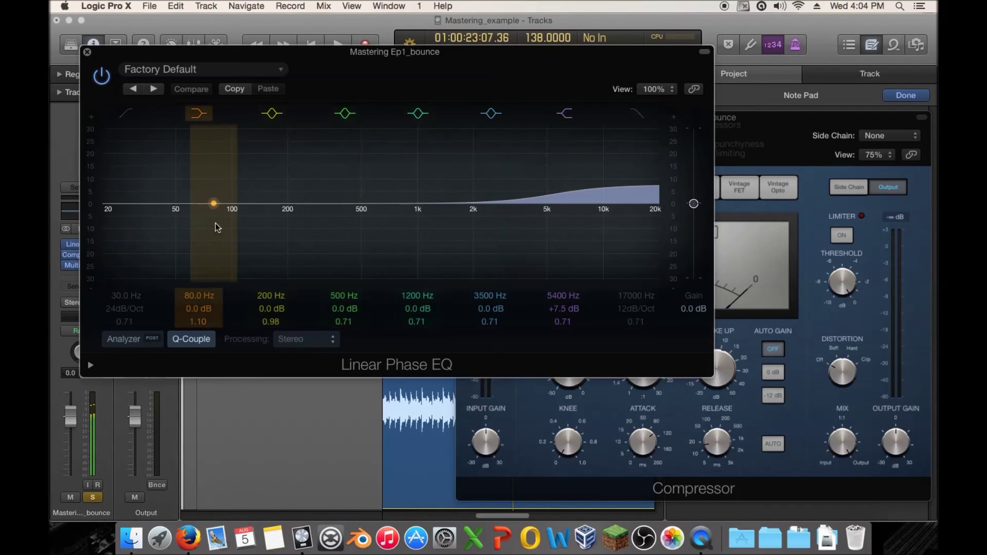
left_click(88, 53)
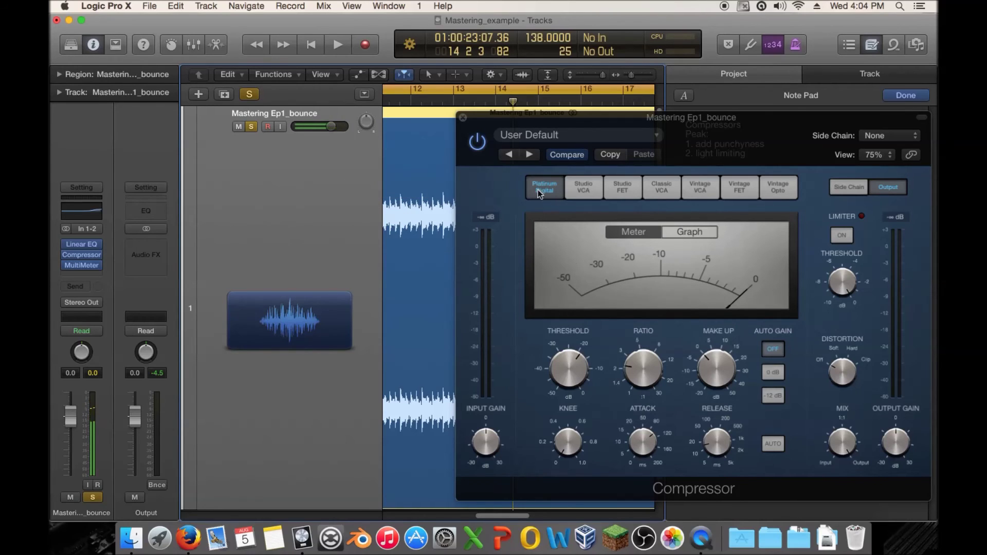
left_click(463, 119)
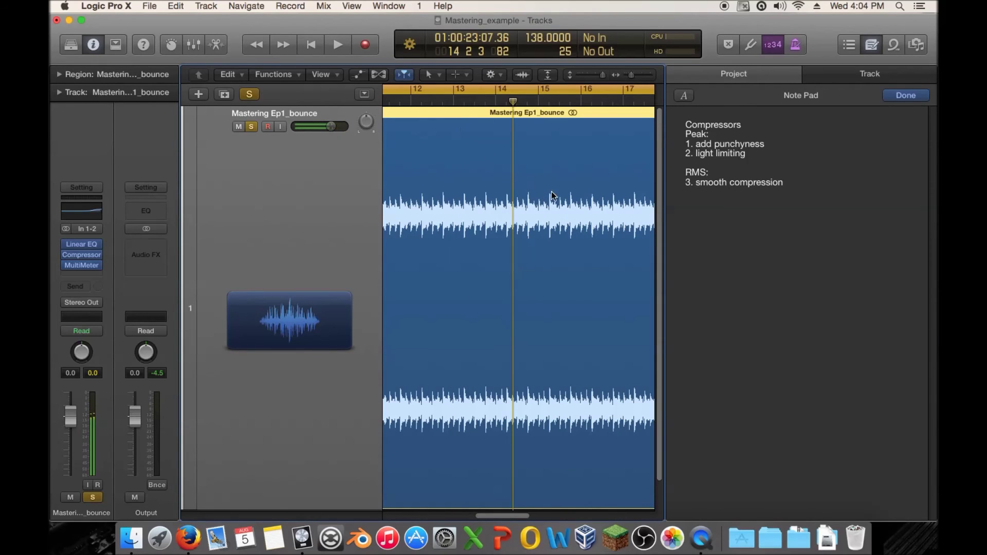
Highlight the "add punchyness" line under Peak in the project notes to review it
left_click_drag(632, 76, 624, 82)
left_click(791, 146)
left_click_drag(686, 145, 697, 143)
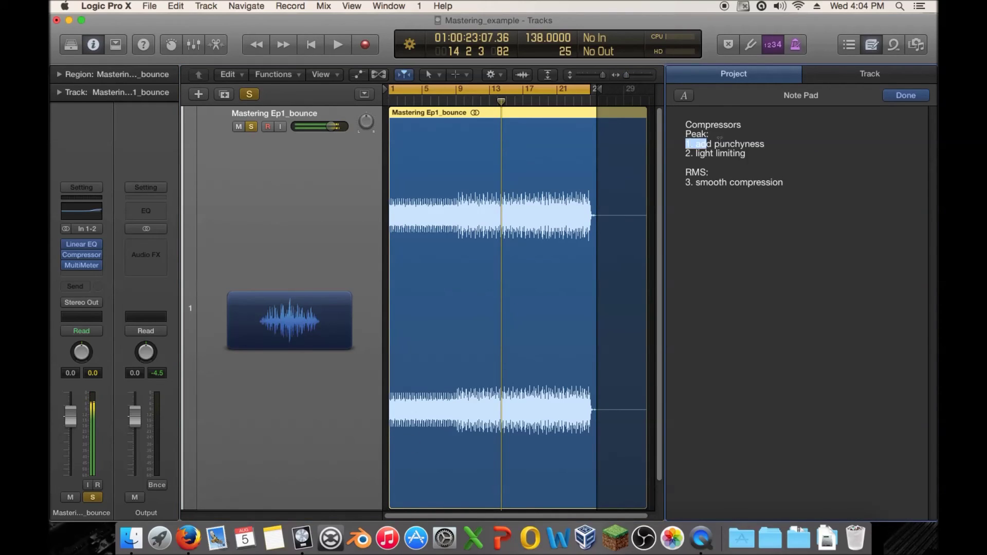
triple_click(696, 143)
left_click(785, 155)
left_click_drag(776, 144, 680, 147)
left_click_drag(835, 195, 714, 141)
left_click(734, 143)
triple_click(802, 146)
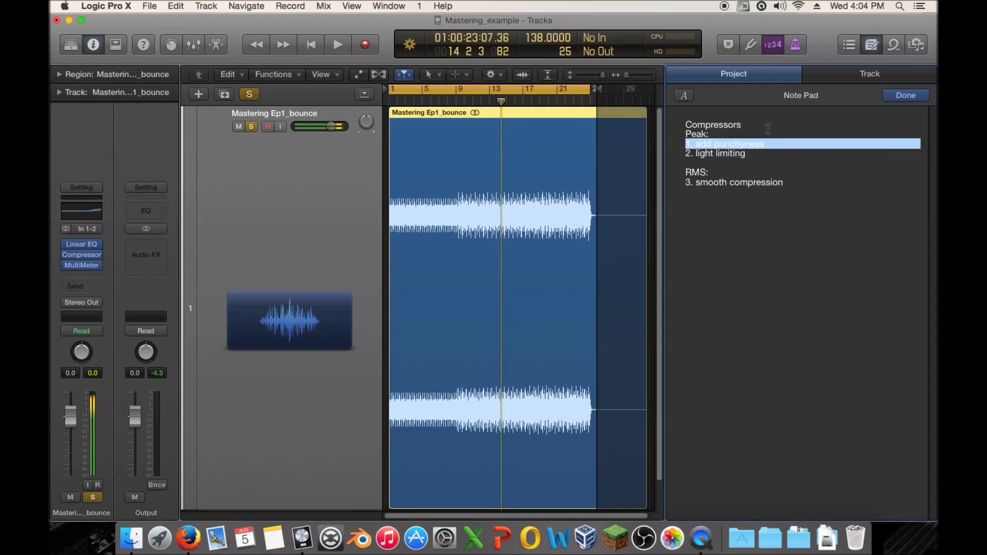
left_click(734, 144)
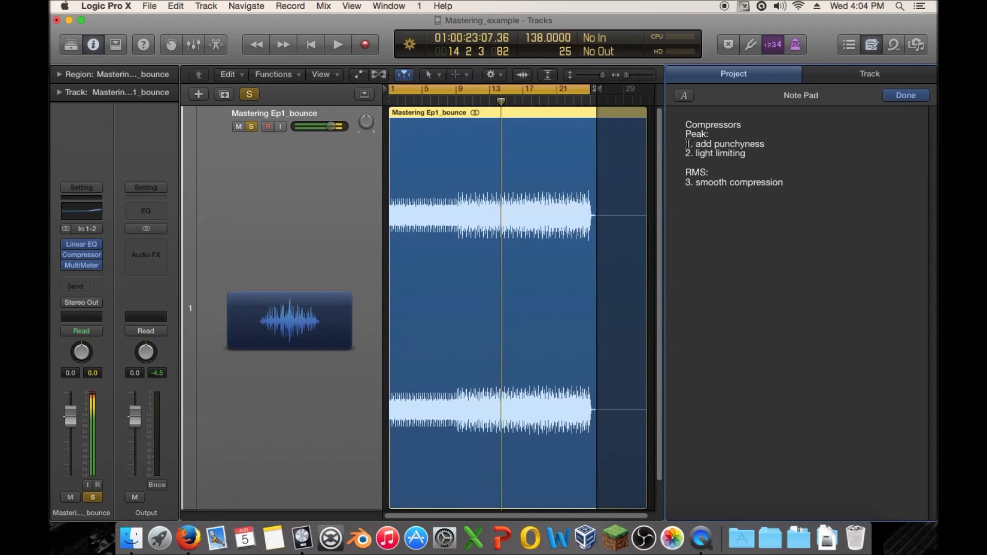
left_click_drag(685, 144, 777, 145)
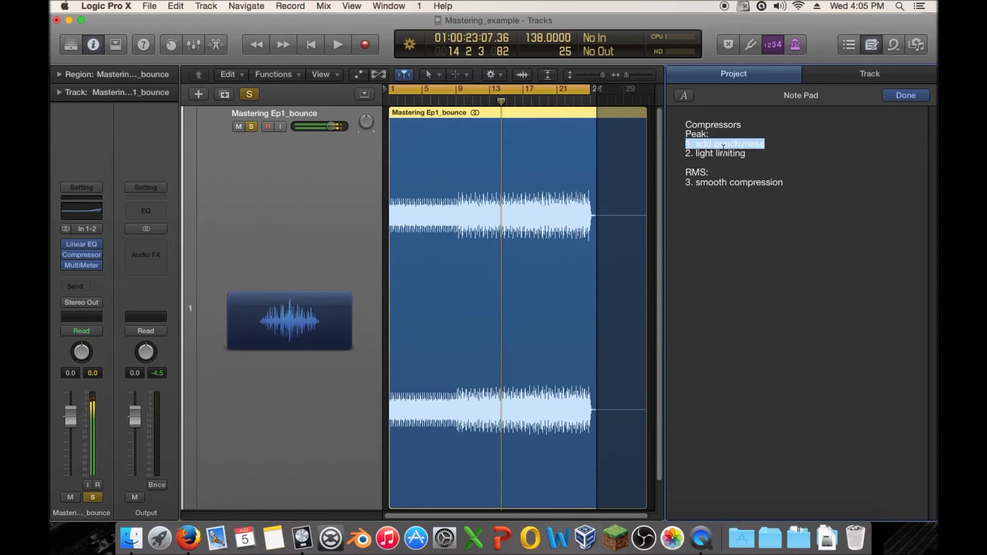
left_click(693, 143)
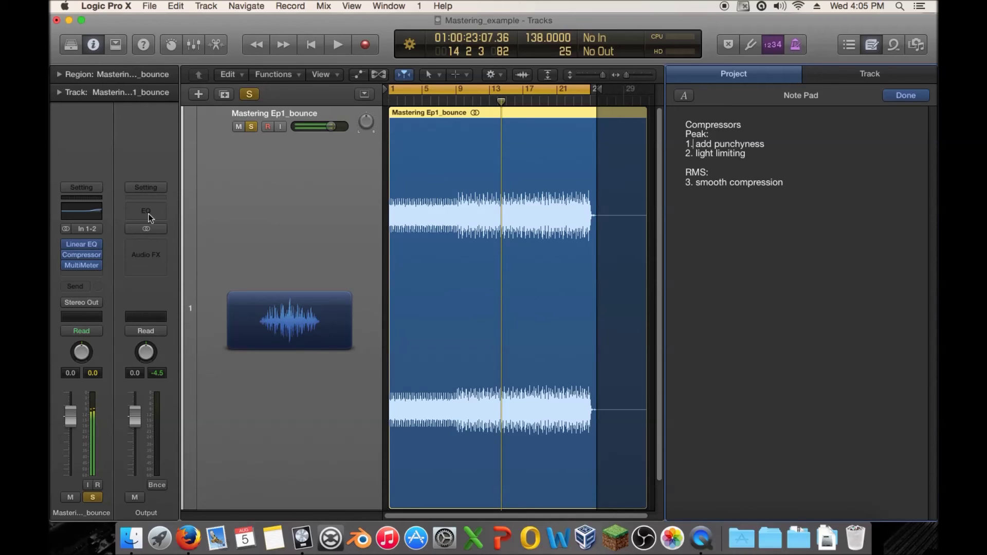
Reopen the Compressor over the arrangement to review its controls beside the notes, and close it
mouse_move(75, 244)
left_click(75, 253)
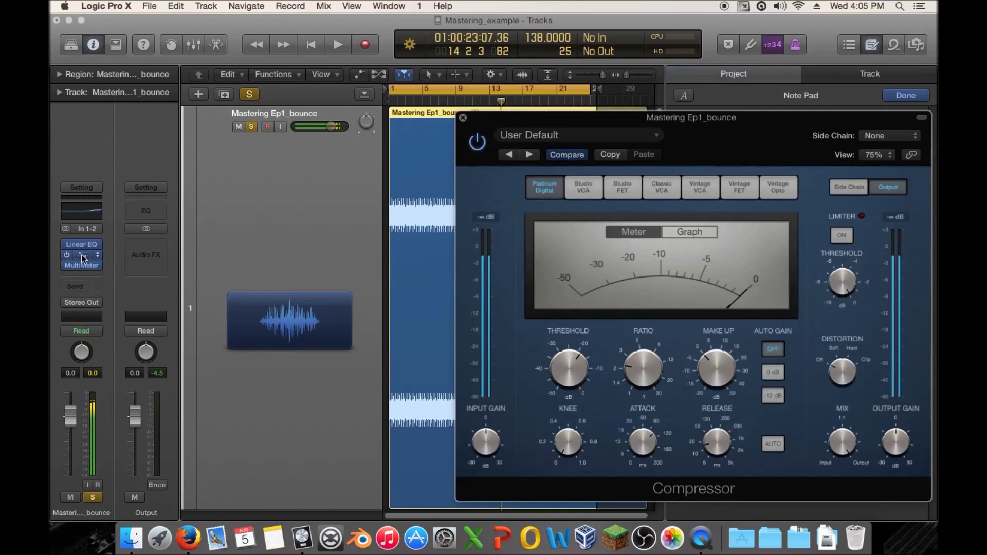
left_click_drag(676, 134, 363, 113)
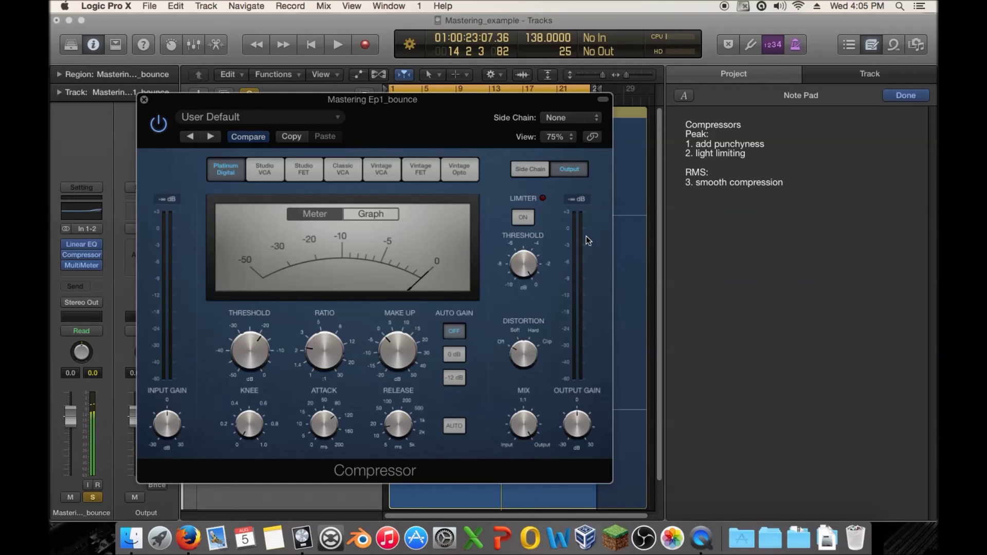
left_click(145, 100)
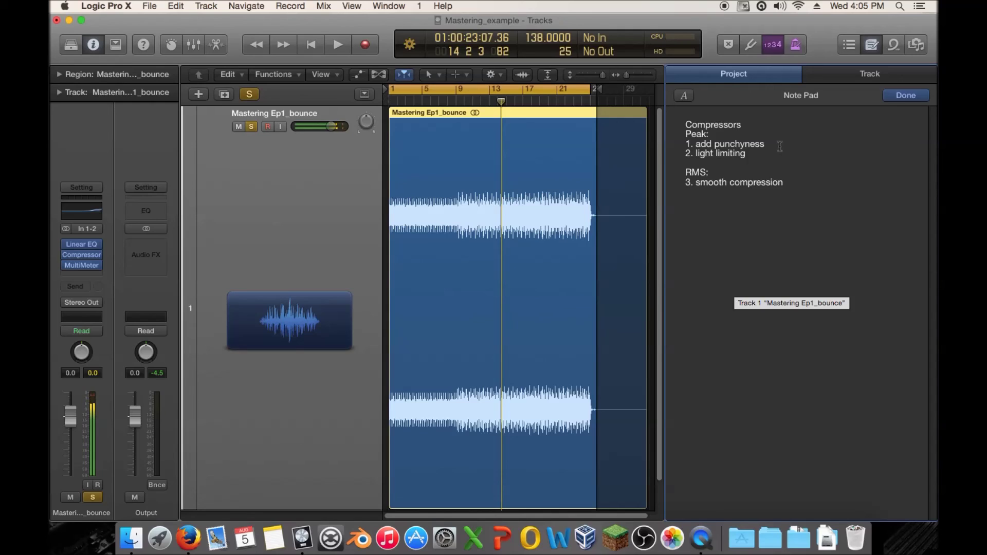
Highlight the punchyness, light limiting and smooth compression lines one at a time in the project notes
key("super+a")
left_click_drag(774, 144, 671, 148)
left_click_drag(774, 157, 647, 152)
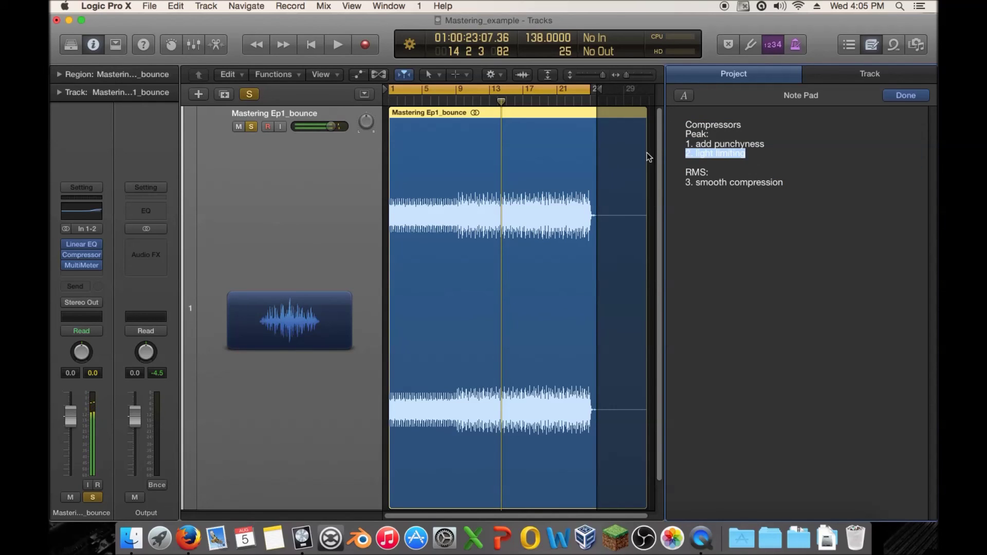
left_click_drag(814, 186, 636, 185)
left_click(788, 220)
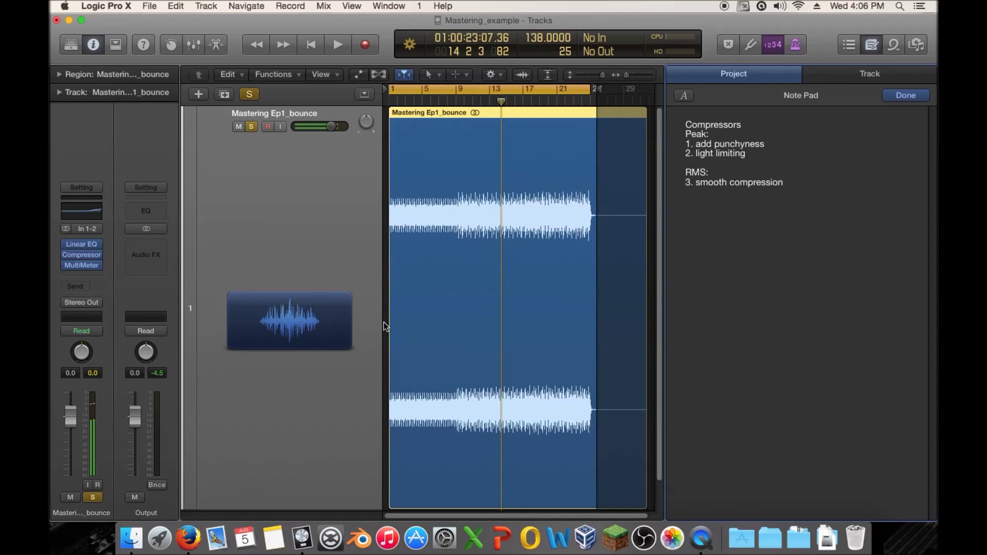
Highlight the complete Peak and RMS compressor notes repeatedly to recap all three uses
key("super+a")
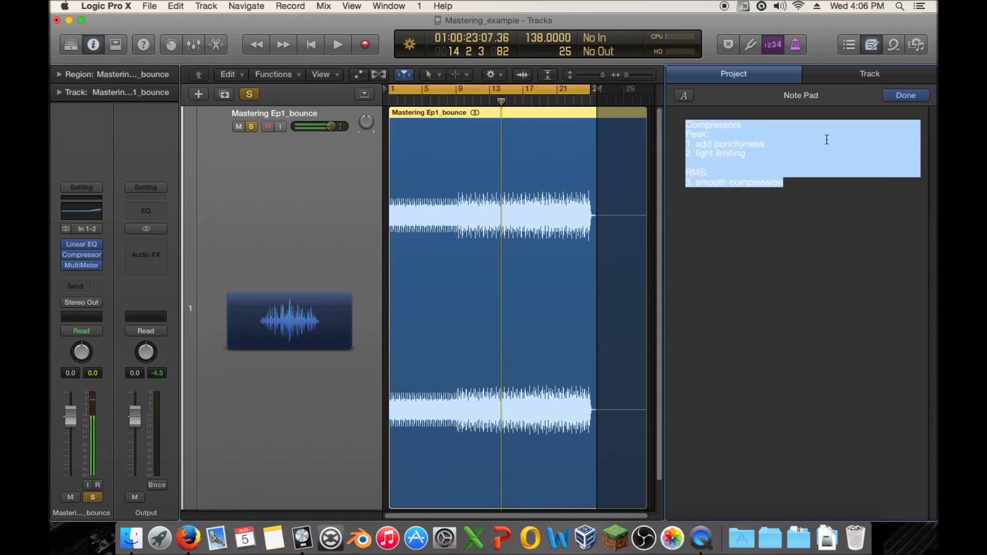
left_click(830, 179)
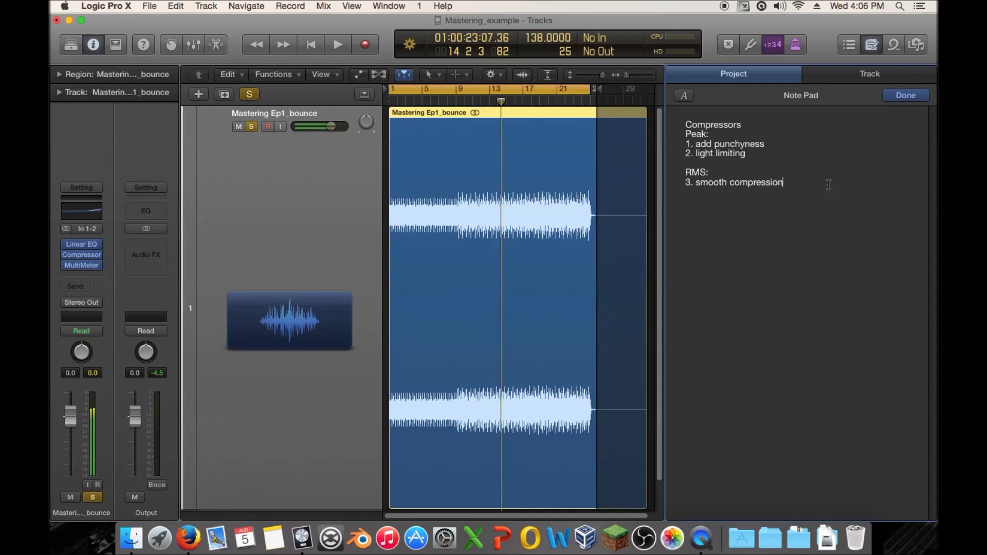
left_click_drag(828, 184, 669, 125)
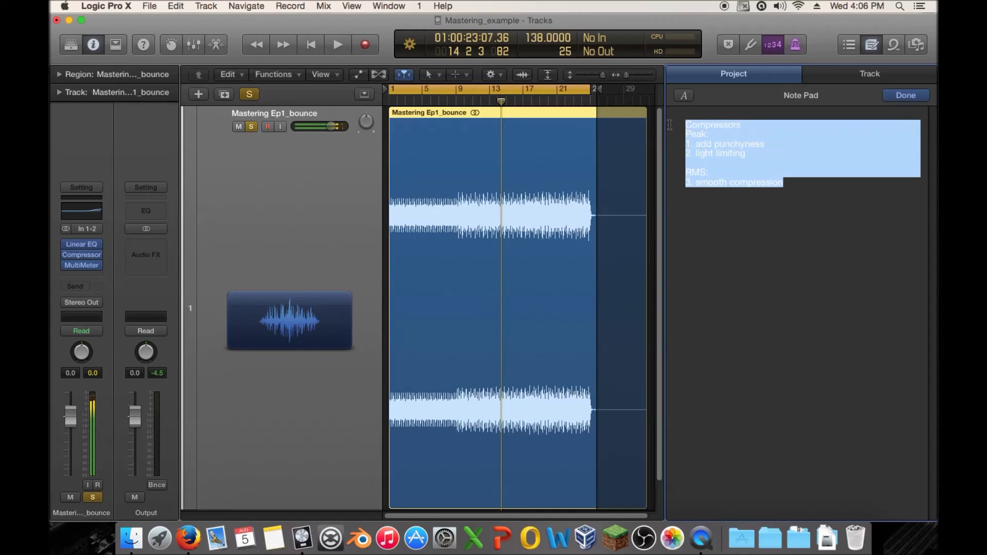
left_click(805, 183)
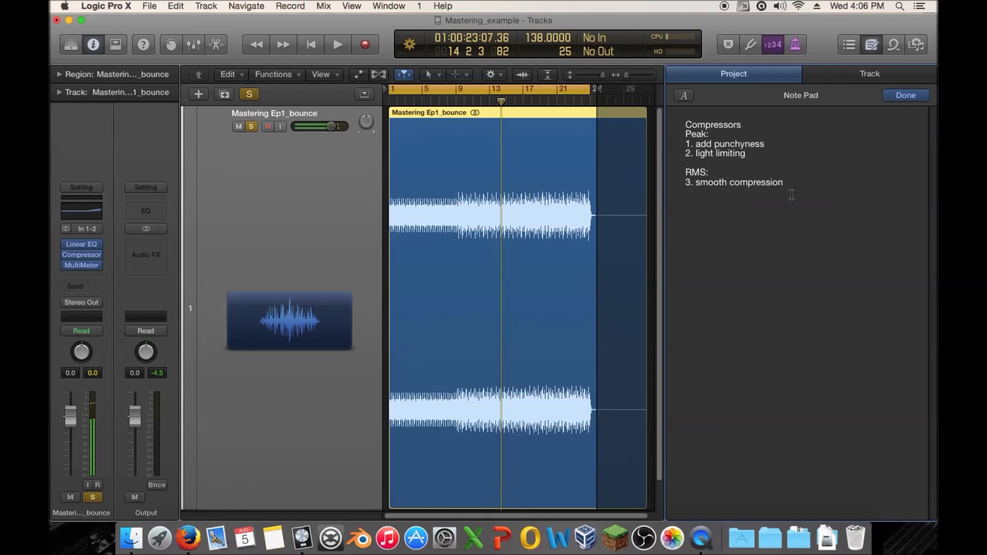
left_click_drag(784, 183, 631, 129)
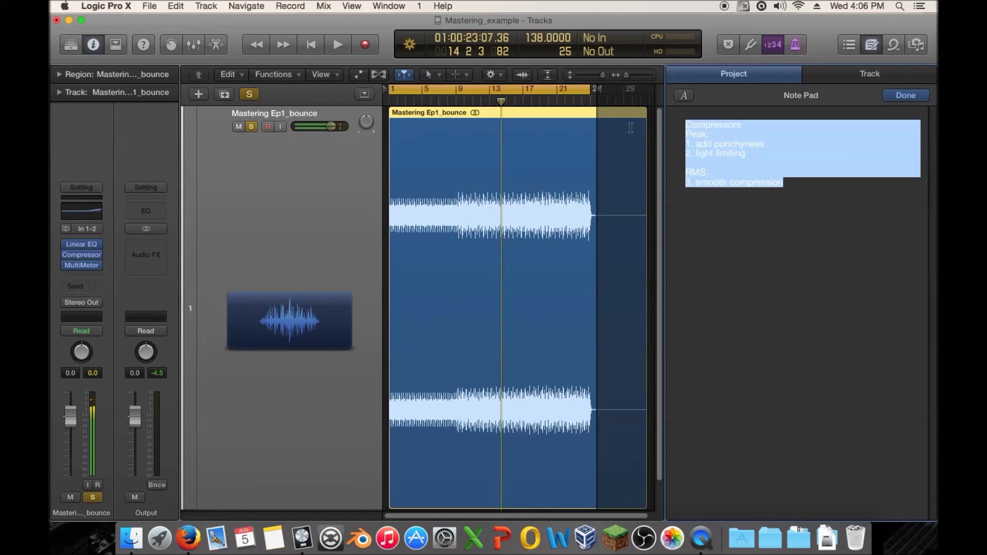
left_click(806, 192)
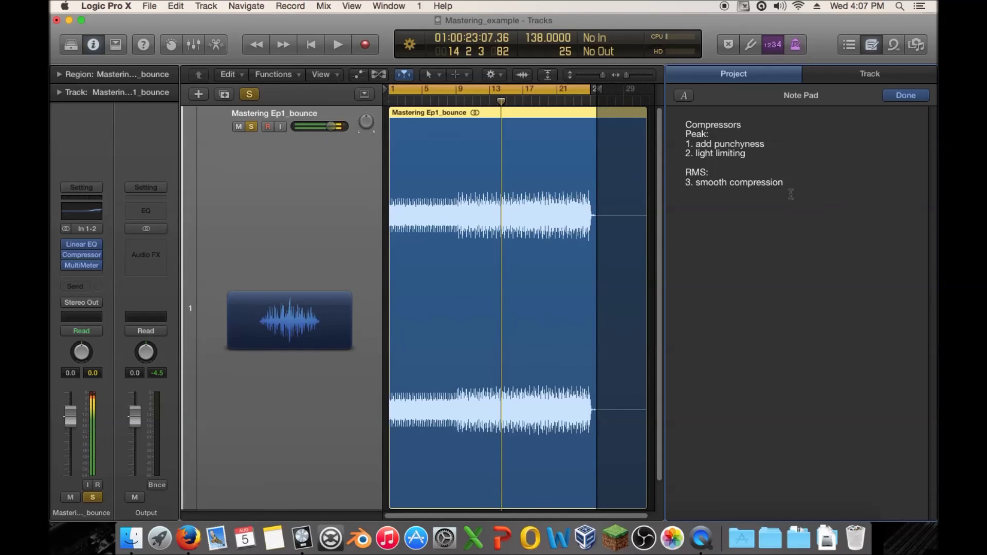
left_click_drag(792, 191, 568, 137)
left_click(822, 209)
left_click_drag(843, 219, 634, 116)
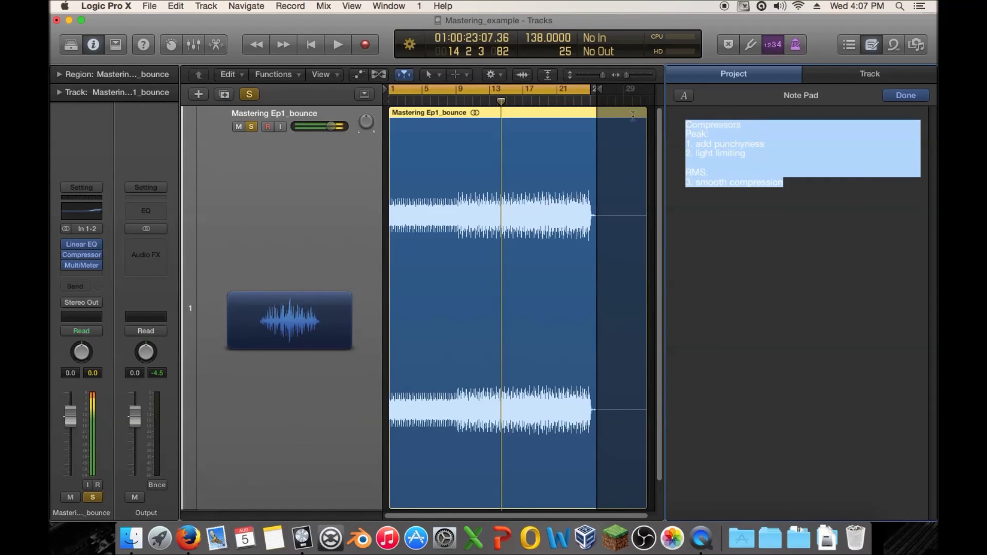
Highlight the smooth compression and light limiting lines separately, highlight the complete compressor notes, and clear the selection
left_click(772, 183)
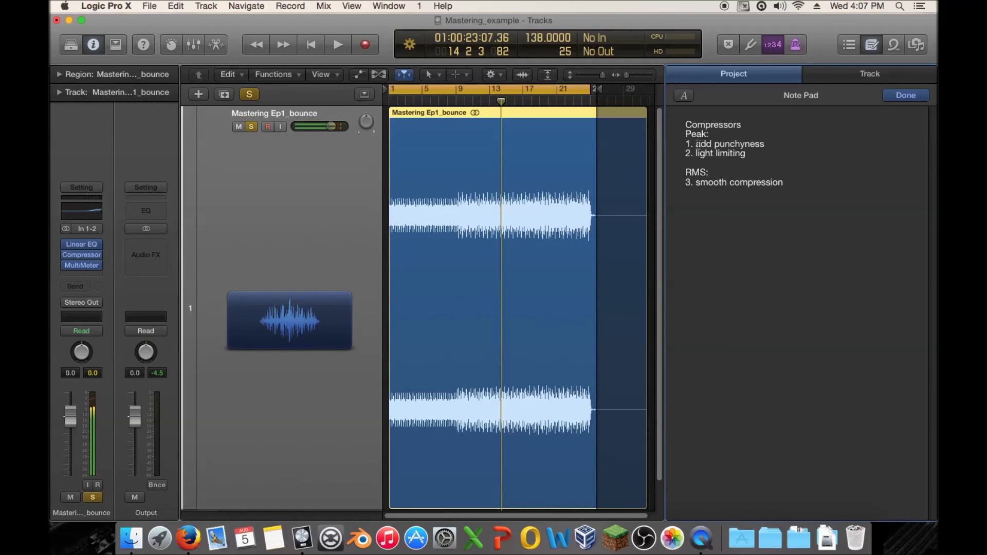
left_click_drag(800, 183, 657, 180)
left_click_drag(764, 151, 656, 157)
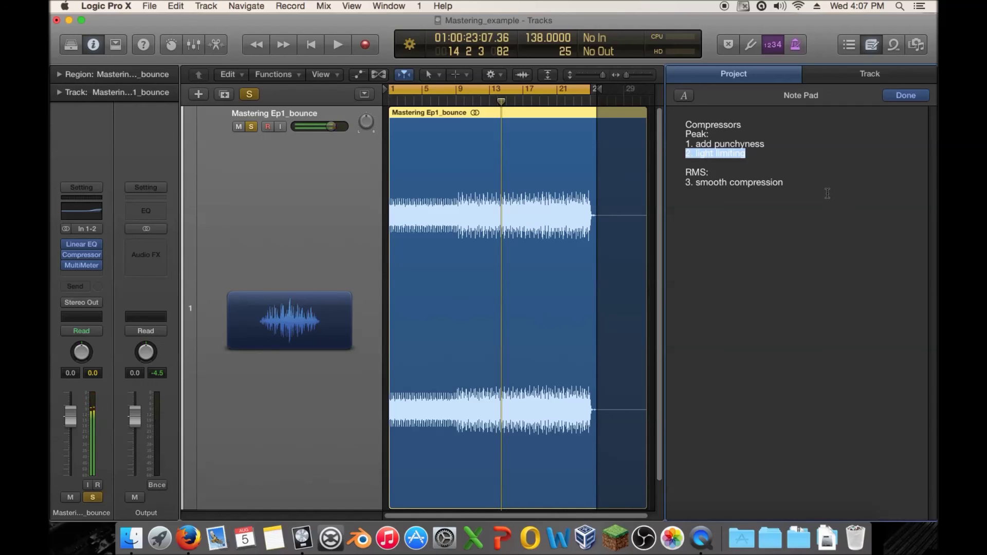
left_click_drag(828, 193, 687, 122)
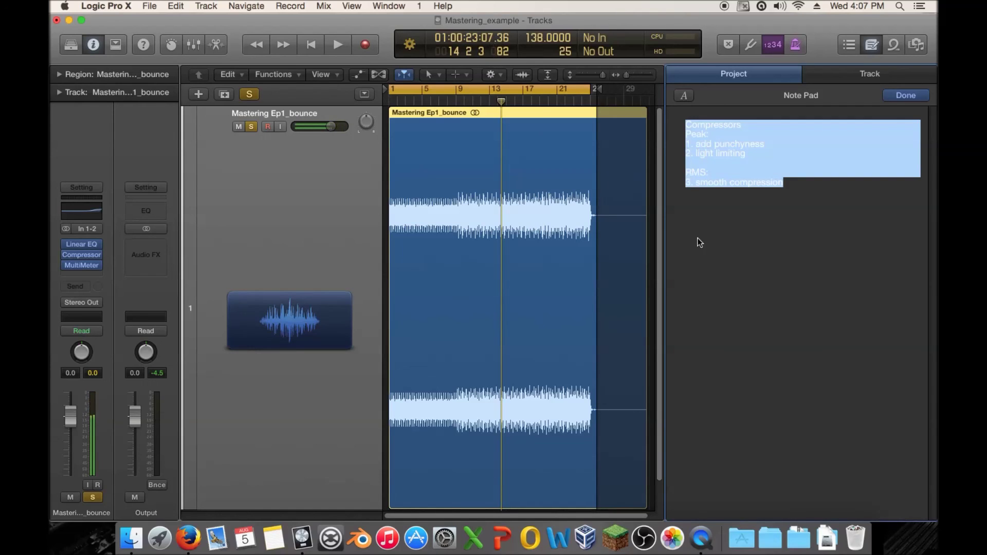
left_click(795, 269)
Inspect the bounced track's MultiMeter twice to review its analyzer and level meters, closing it each time
mouse_move(78, 254)
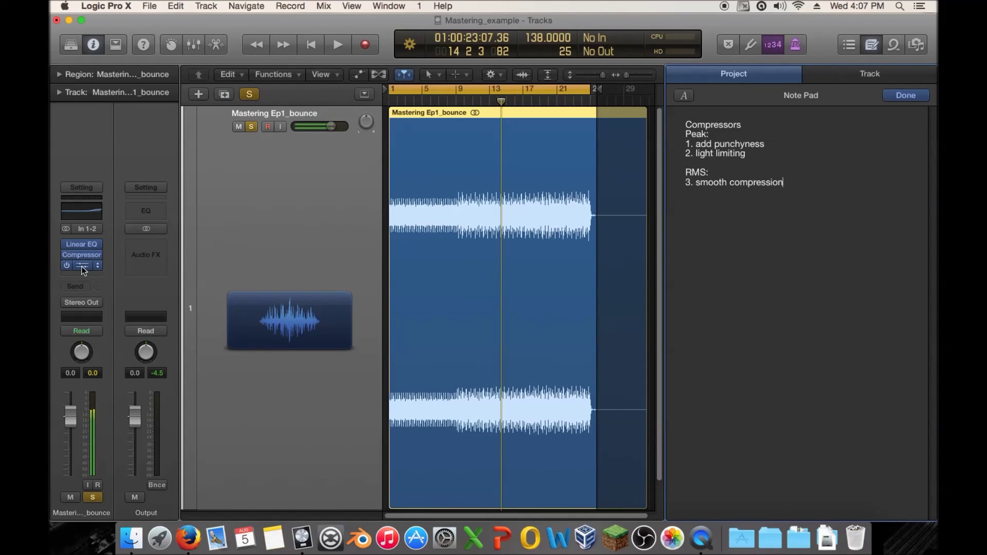
left_click(83, 270)
left_click_drag(789, 236, 651, 251)
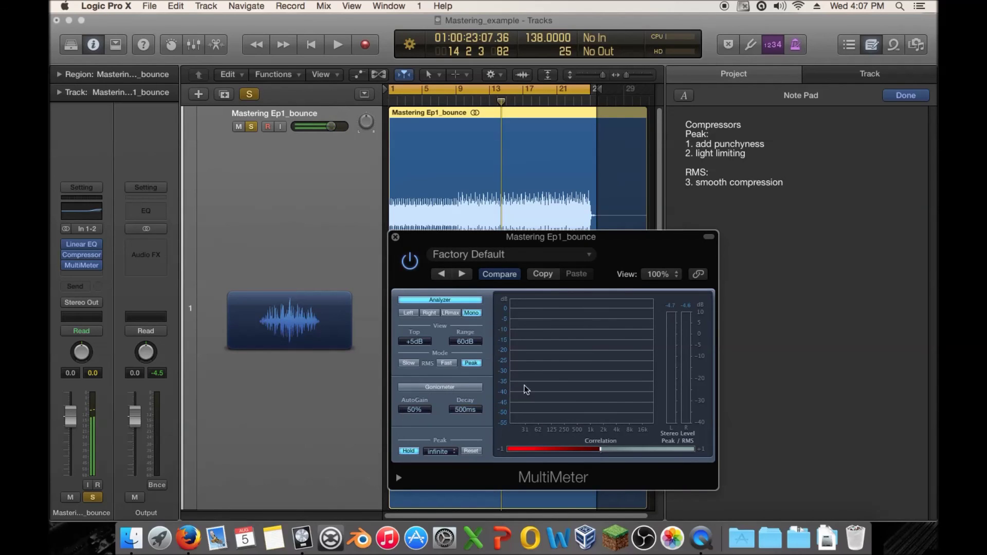
left_click(395, 237)
mouse_move(75, 262)
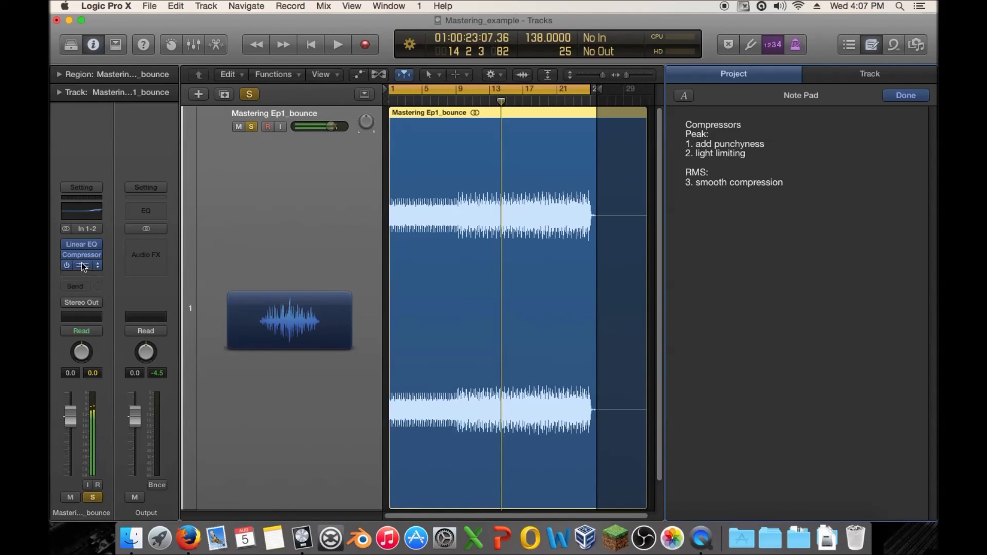
left_click(83, 266)
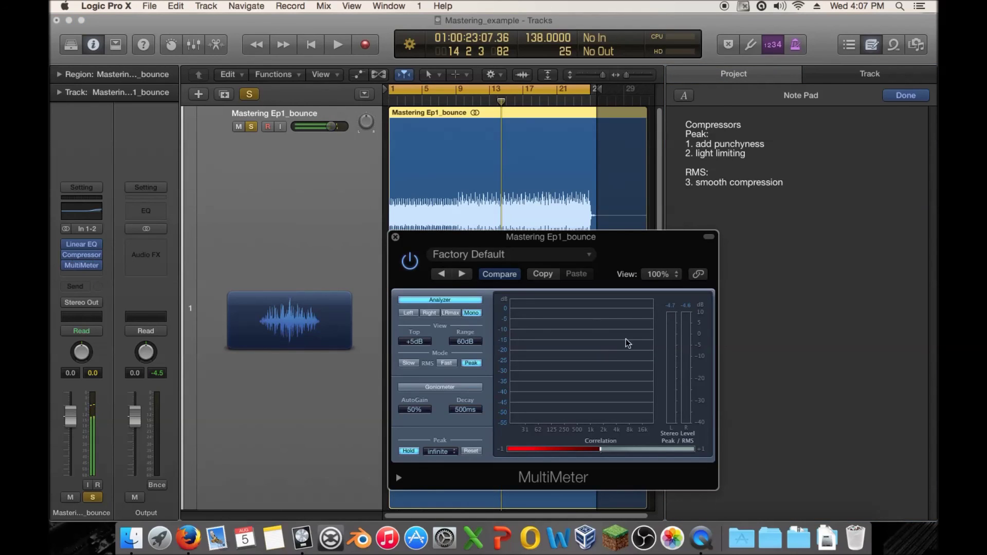
left_click(395, 237)
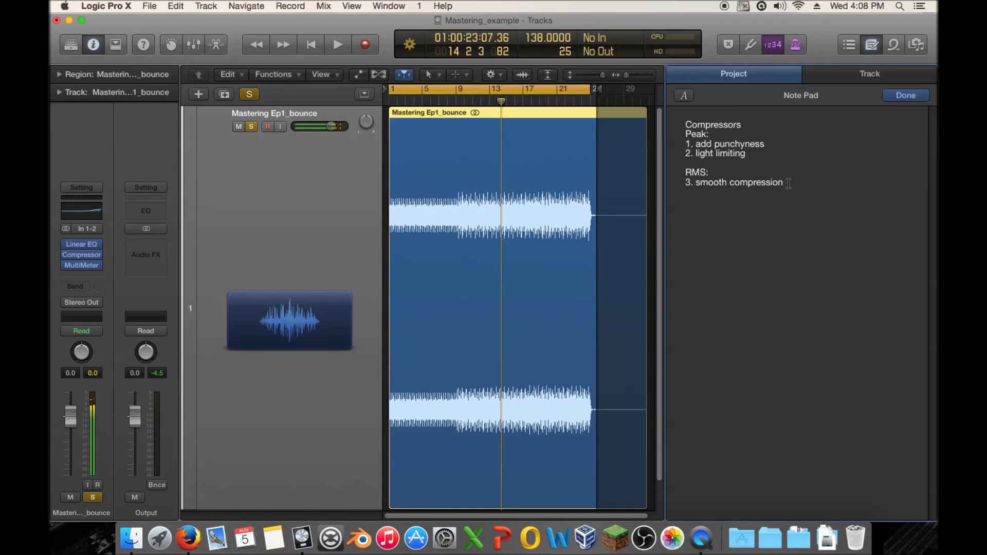
Highlight all the Peak and RMS notes, clear the selection, and open the Compressor to review its controls
left_click_drag(842, 205, 570, 123)
left_click(794, 264)
mouse_move(84, 256)
left_click(79, 257)
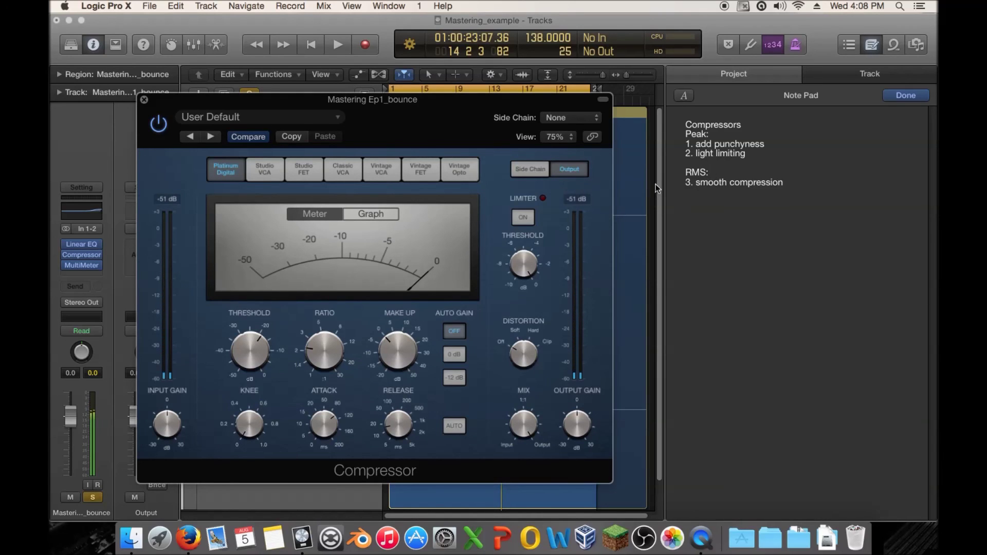
mouse_move(323, 339)
Review the complete compressor notes beside the open Compressor by highlighting them twice, and clear the selection
left_click(827, 263)
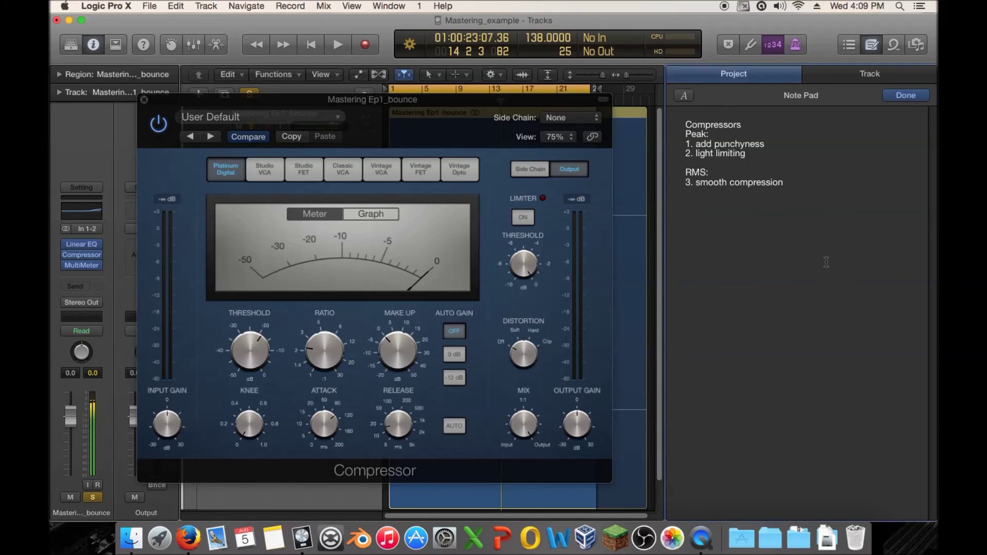
left_click_drag(832, 193, 613, 112)
left_click(747, 146)
left_click_drag(797, 181, 627, 124)
left_click(792, 248)
Close the Compressor and return the playhead to the start of the project at bar 1
left_click(144, 100)
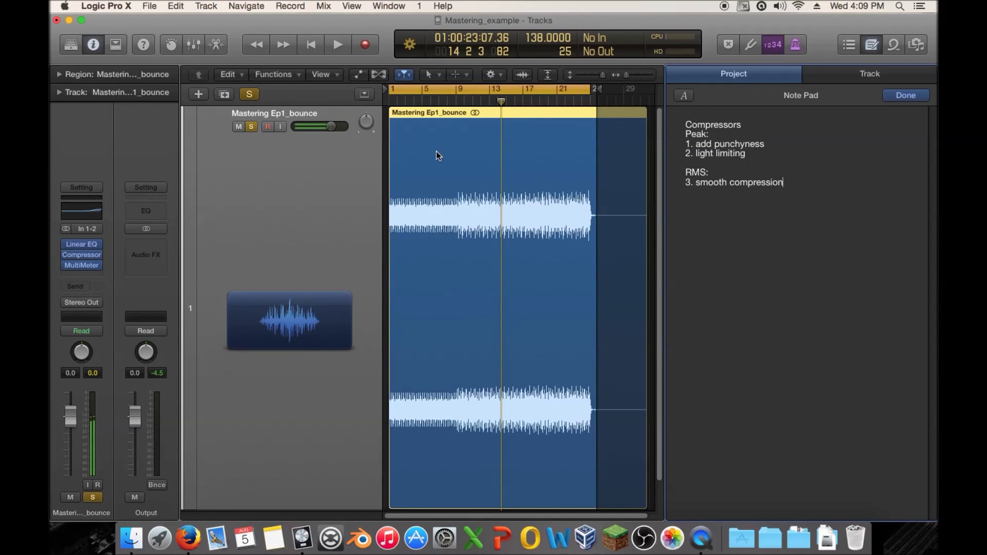
left_click_drag(502, 103, 322, 124)
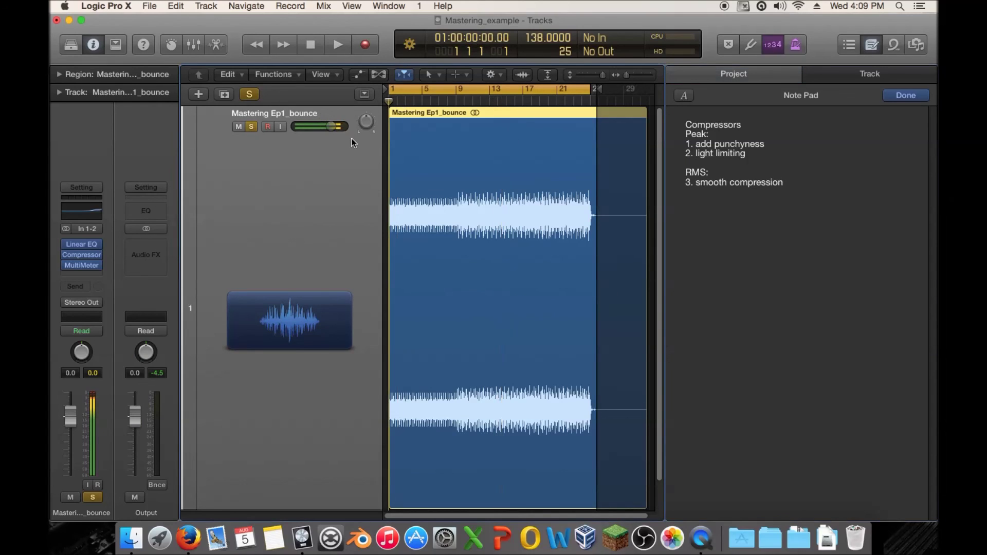